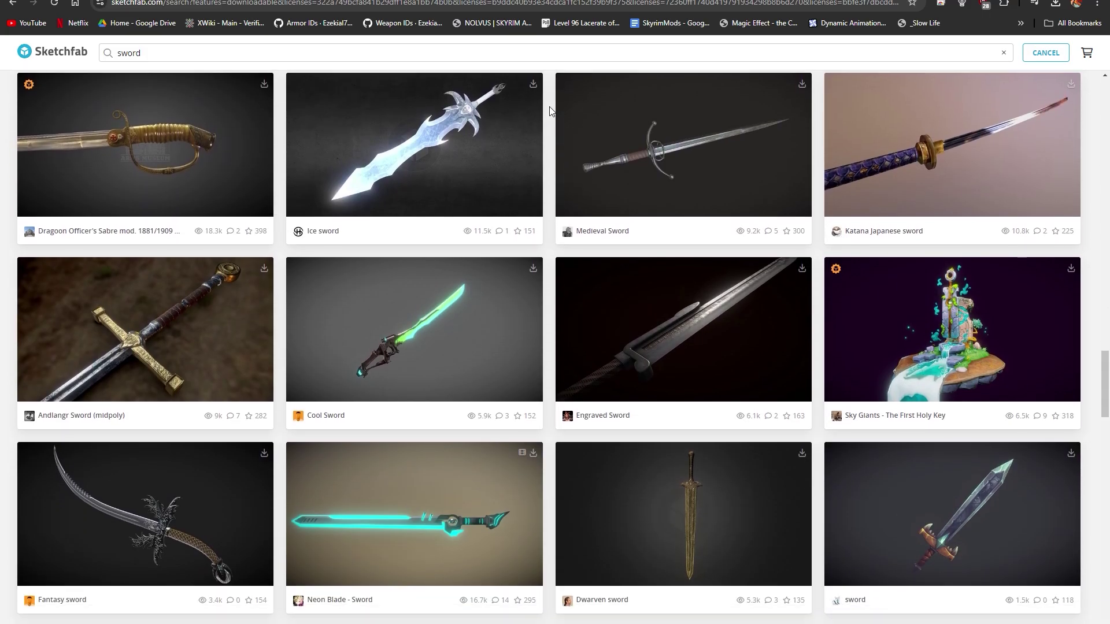
scroll(549, 107, "down", 6)
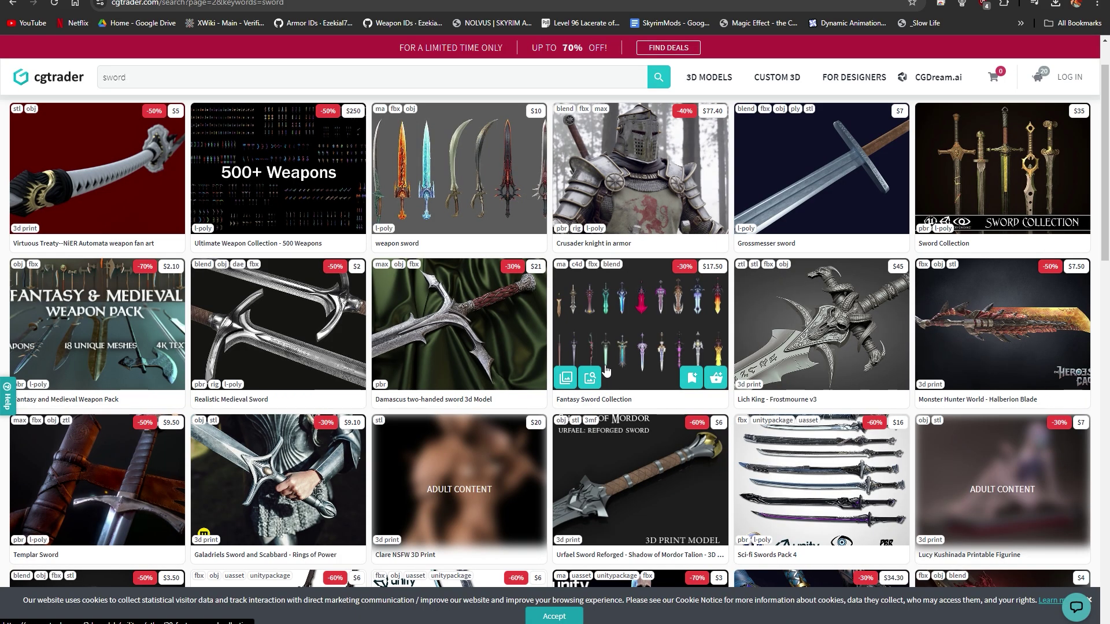
- Scroll through the Sketchfab 'sword' results grid to browse downloadable models
scroll(605, 370, "down", 2)
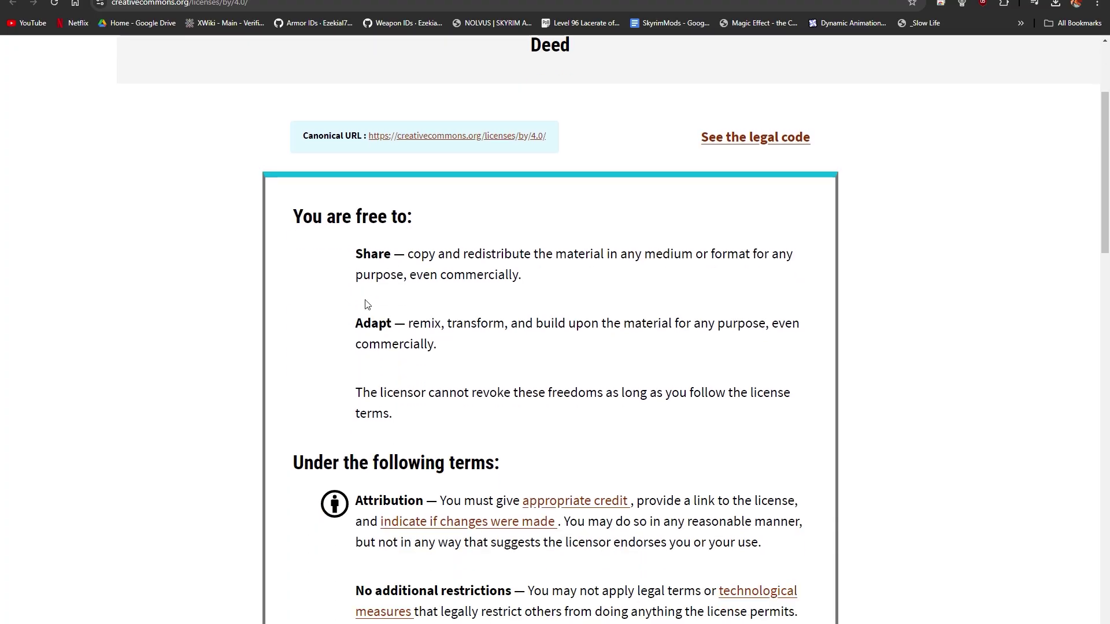
scroll(347, 369, "down", 3)
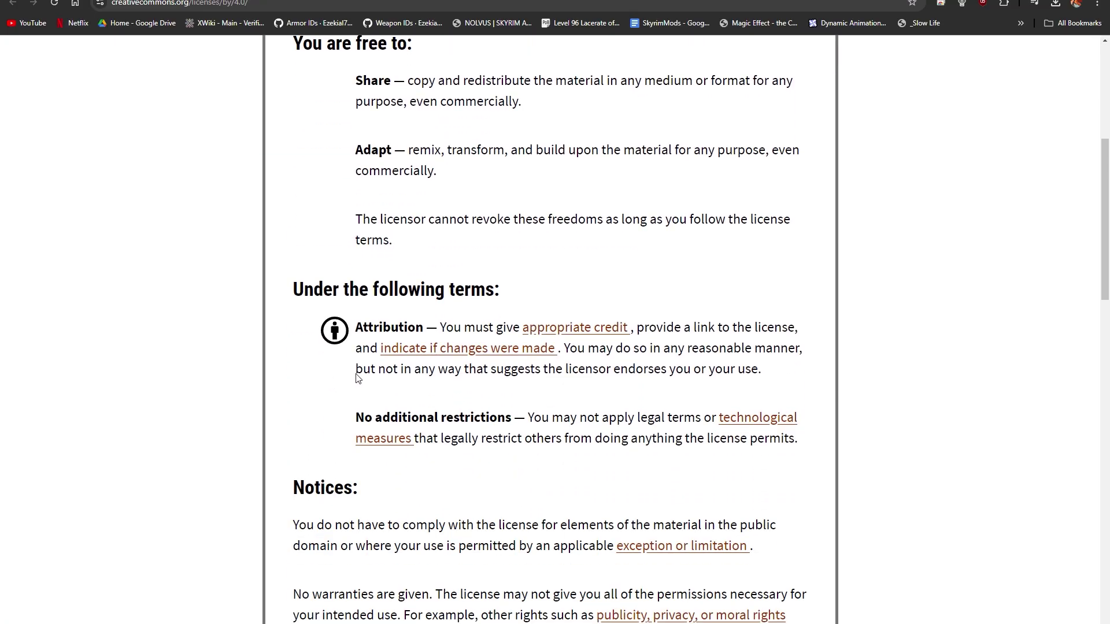
scroll(355, 383, "down", 3)
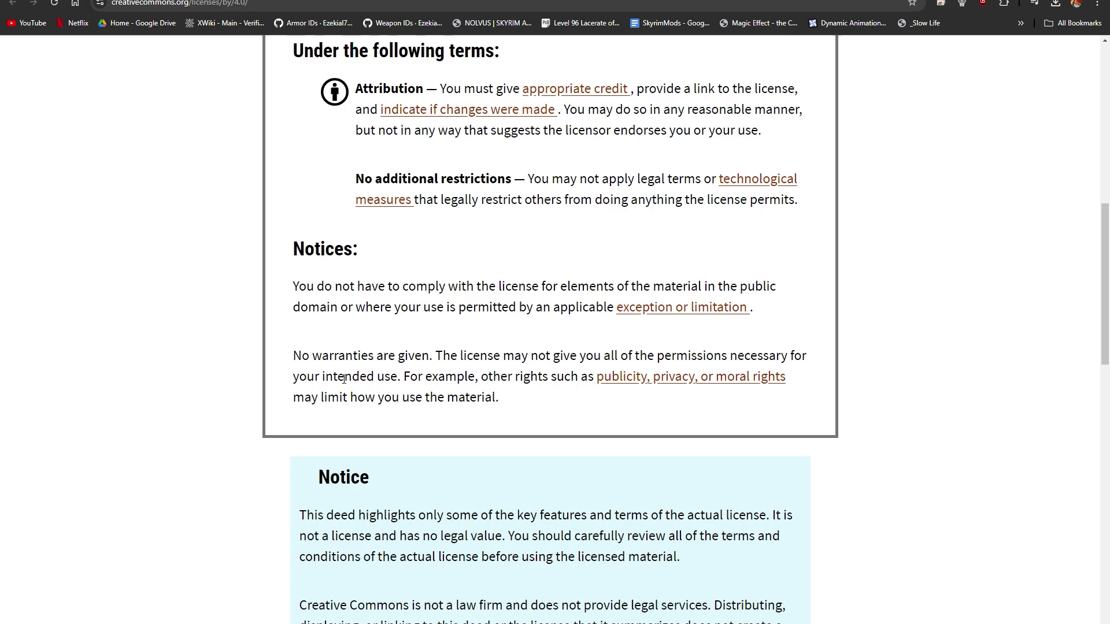
scroll(344, 379, "down", 3)
scroll(344, 379, "down", 9)
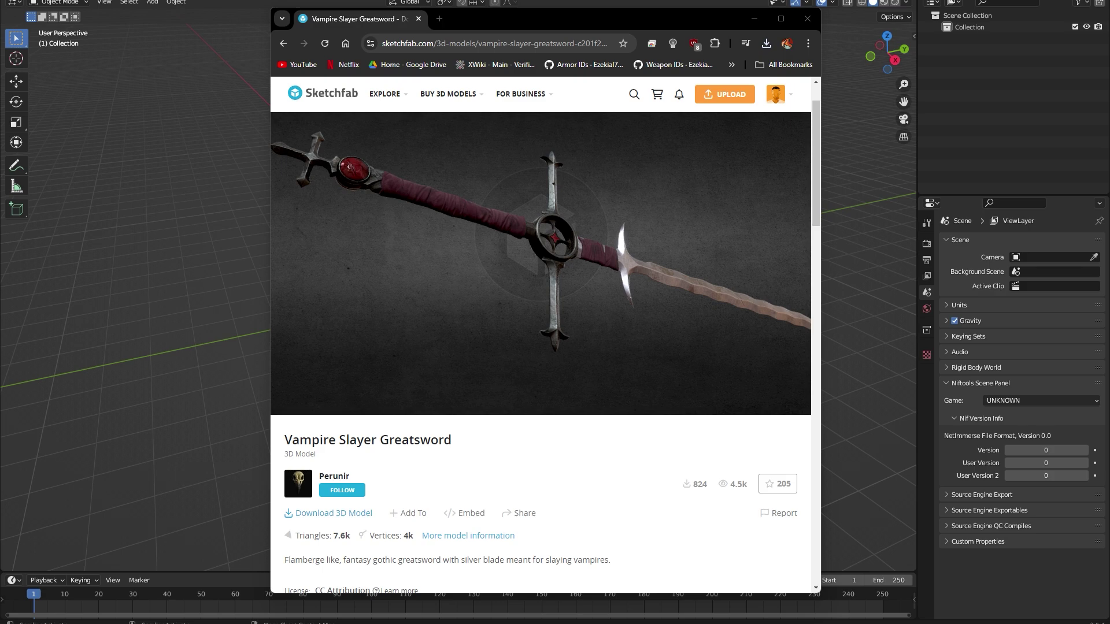
- Bring up the fbx, USDZ, glTF and GLB download formats for Vampire Slayer Greatsword
scroll(495, 537, "down", 3)
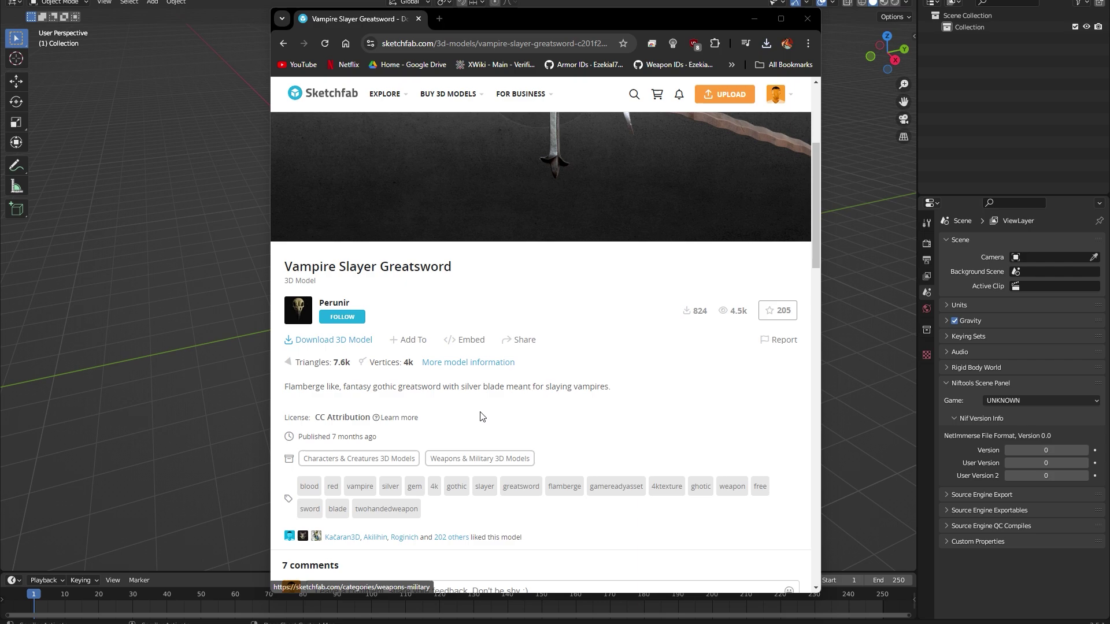
left_click(352, 340)
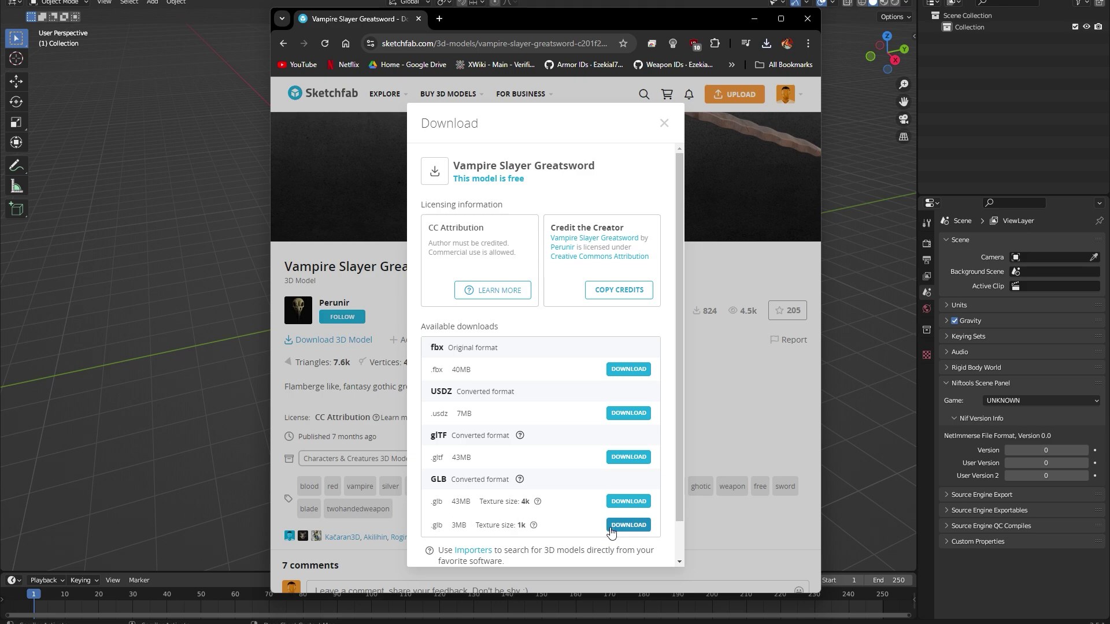
- Import vampire_slayer_greatsword.glb from Downloads into Blender as glTF 2.0
left_click(842, 423)
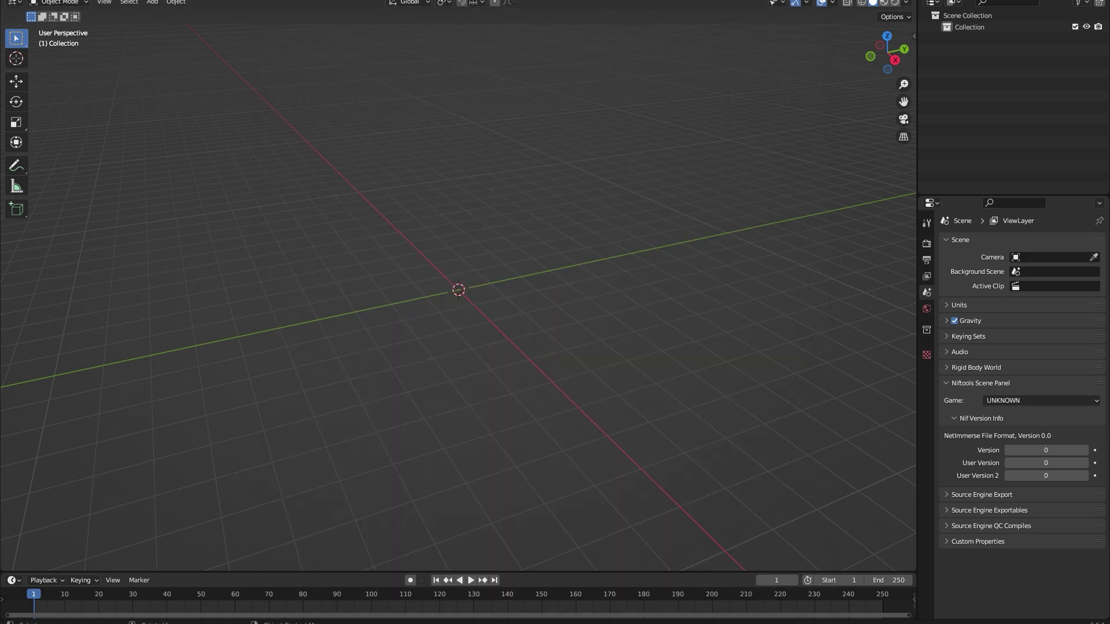
left_click(26, 1)
mouse_move(71, 138)
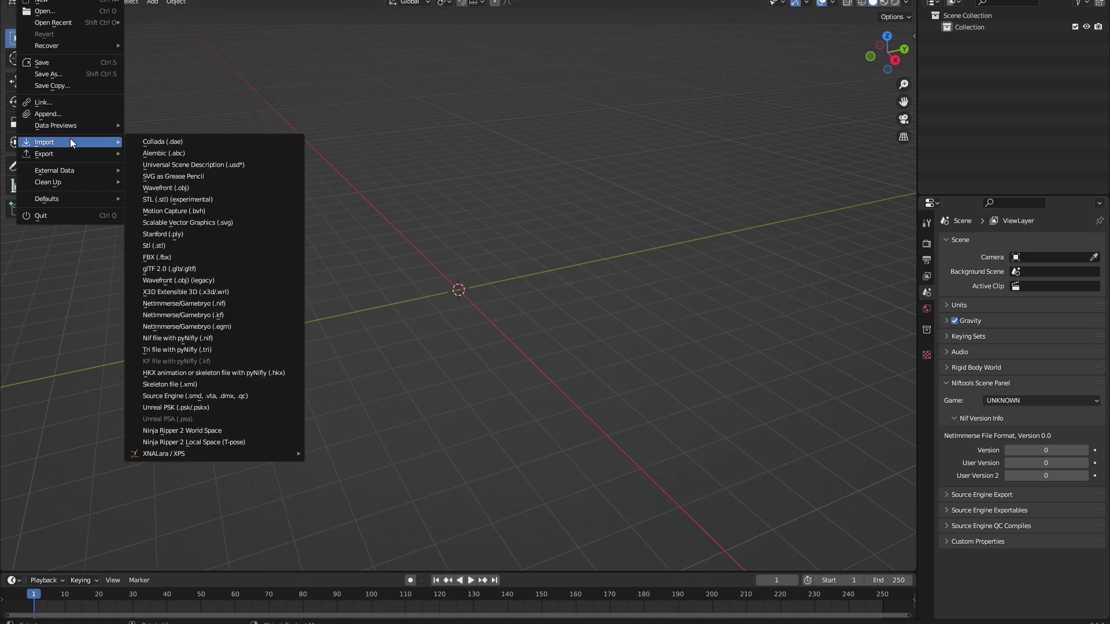
left_click(182, 265)
left_click(275, 406)
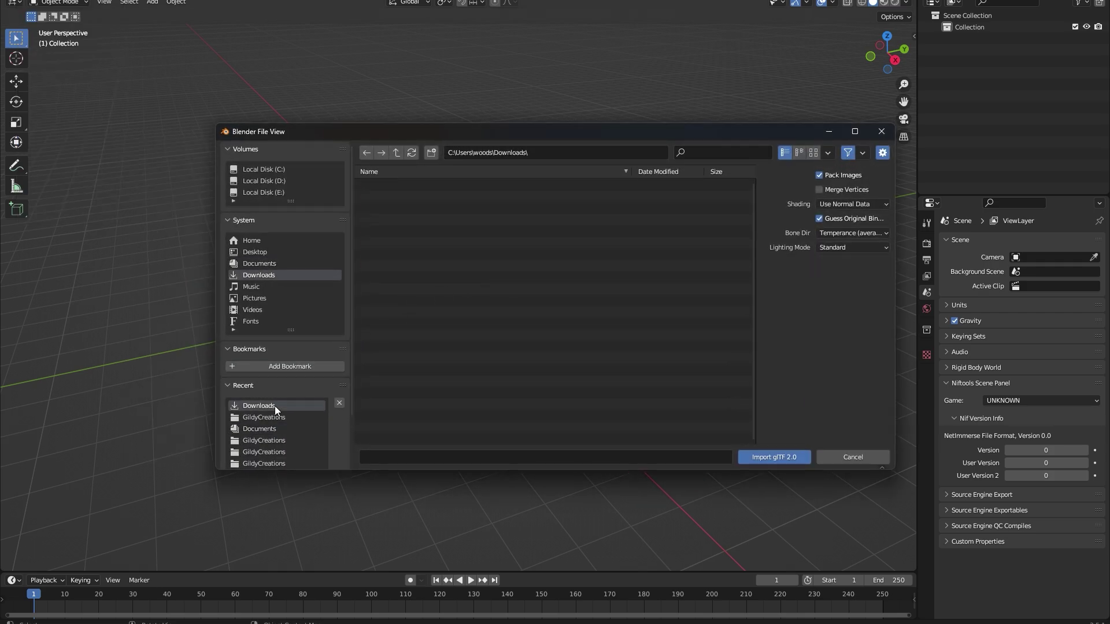
scroll(450, 367, "down", 2)
double_click(415, 436)
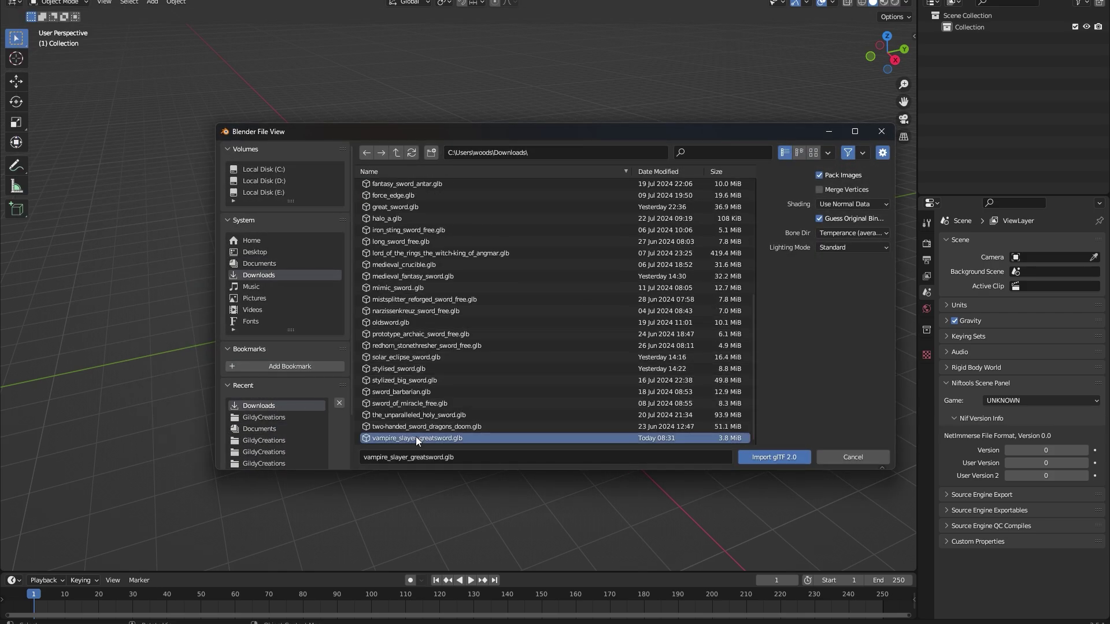
- Turn the view so the blade lies horizontal and select only the sword mesh
scroll(416, 433, "up", 8)
middle_click_drag(418, 427, 518, 422)
left_click(517, 421)
left_click(523, 283)
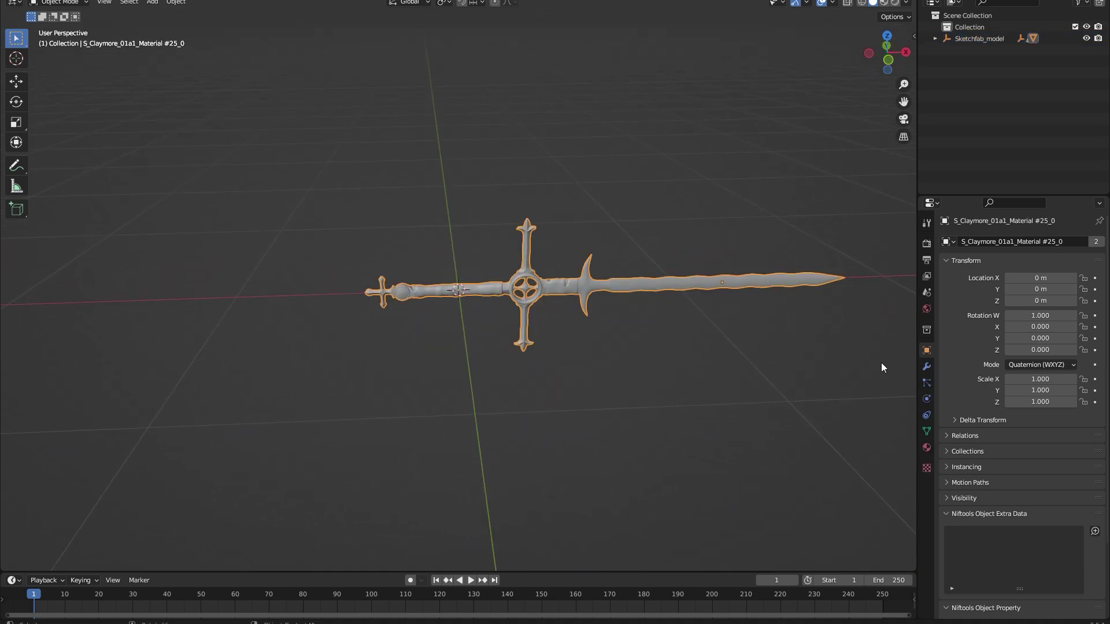
- Remove the Material_25 slot from the sword and deselect it
left_click(924, 446)
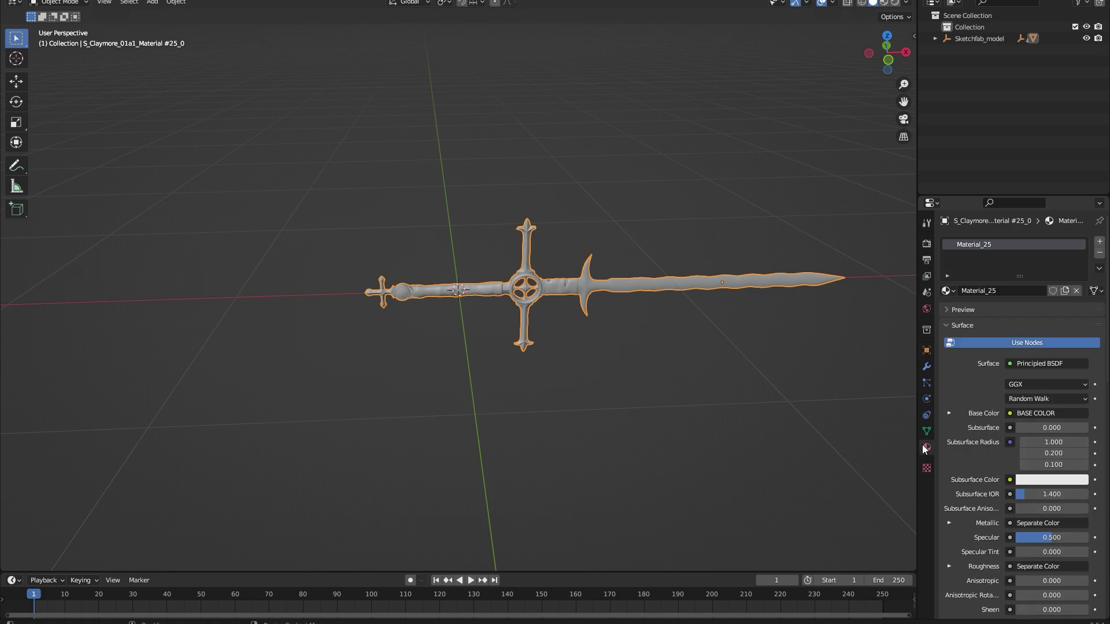
left_click(1099, 253)
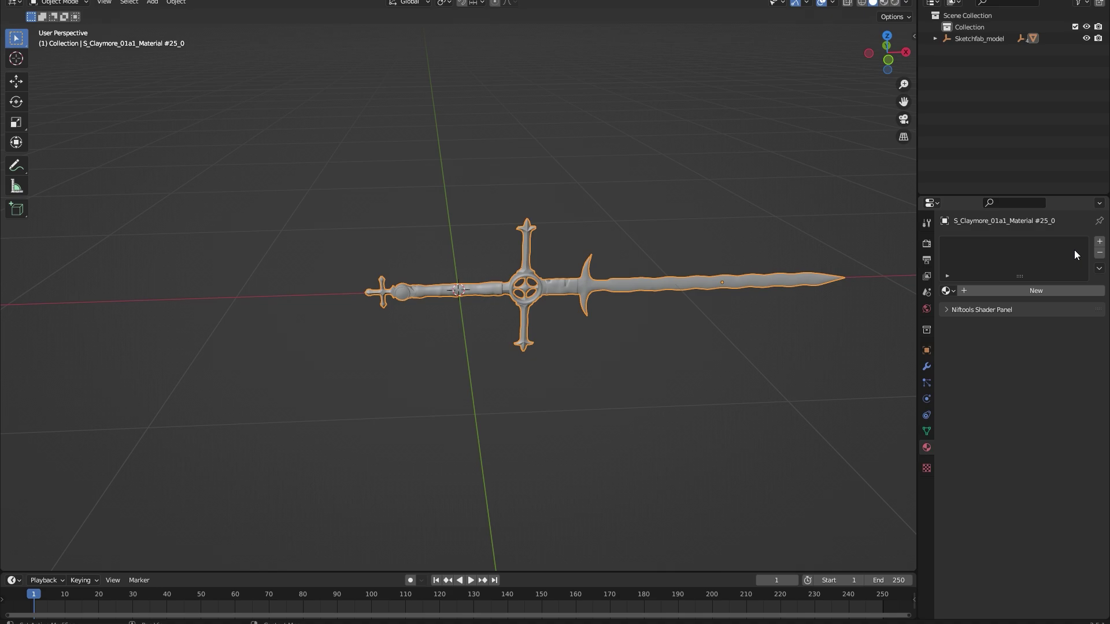
left_click(640, 354)
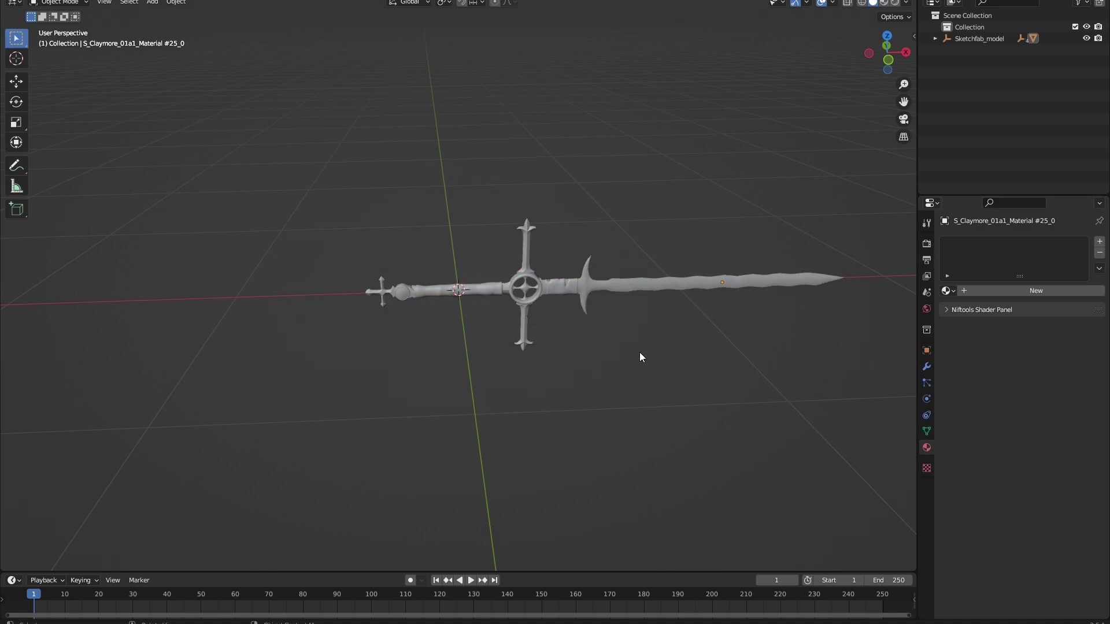
- Set the scene's Niftools target game to Skyrim SE
left_click(927, 292)
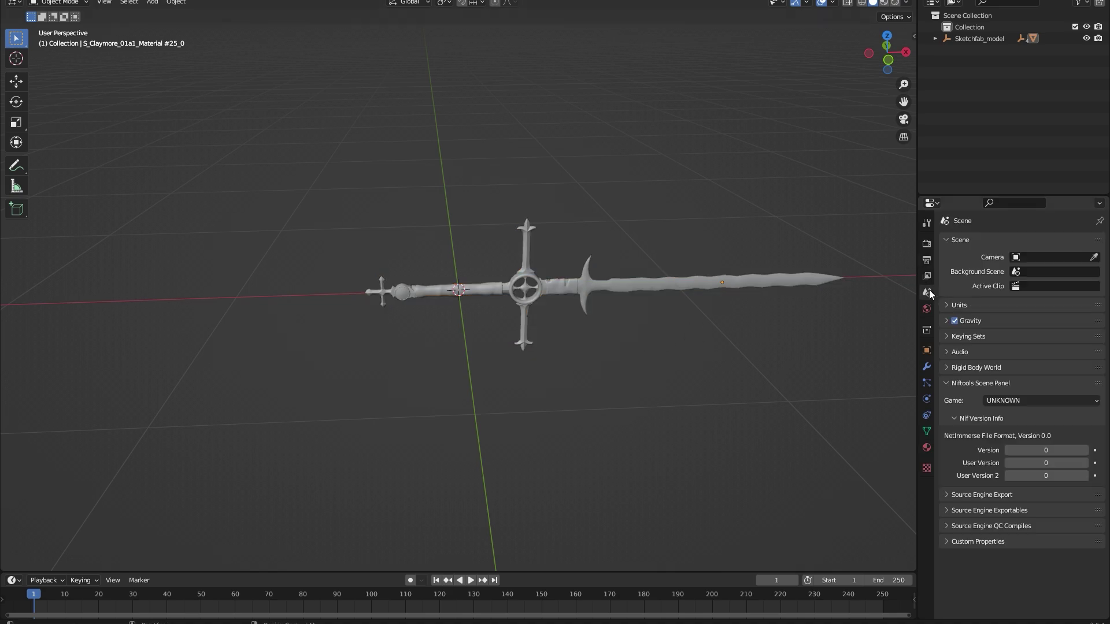
left_click(1022, 401)
left_click(1010, 314)
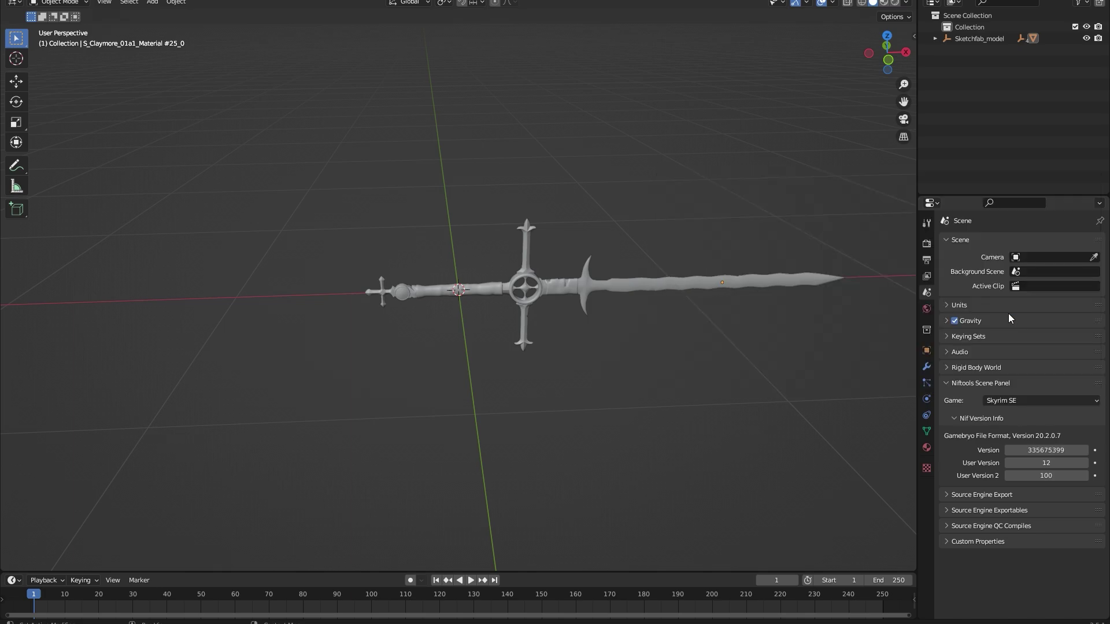
- Name the new folder GILDTEACHESTOMOD and create meshes and textures folders inside it
type("GILD")
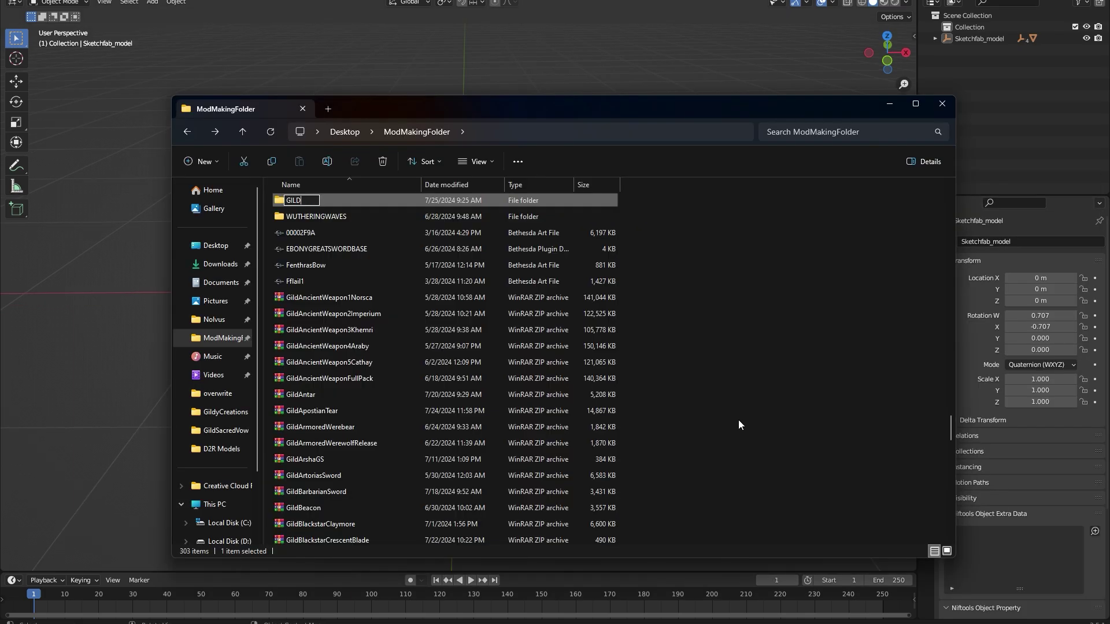
type("TEACHESTOMOD")
key("Return")
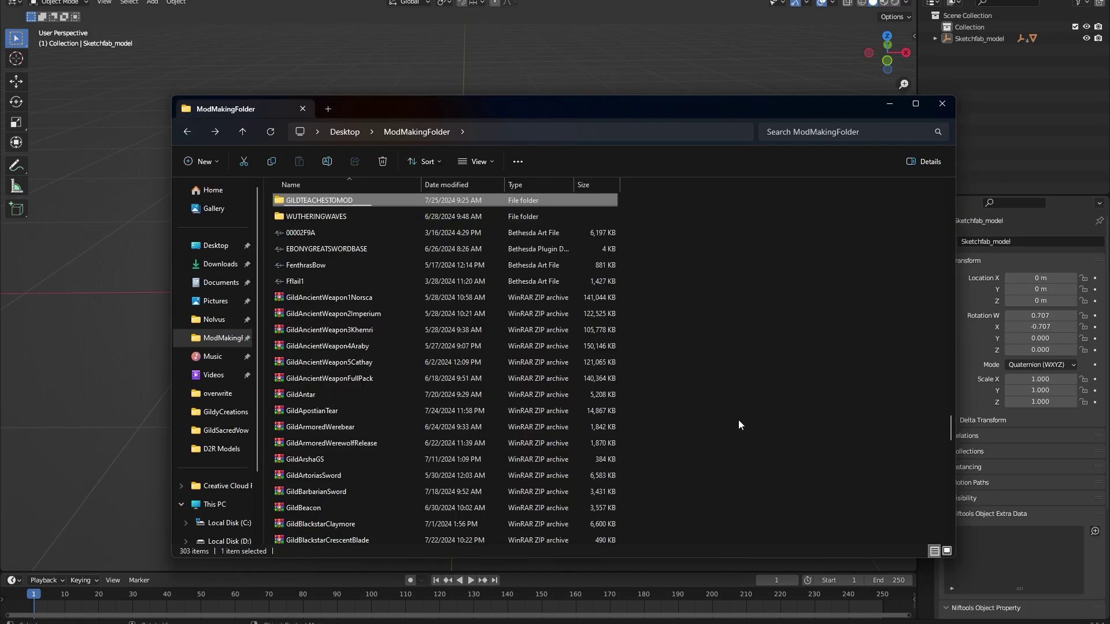
double_click(363, 199)
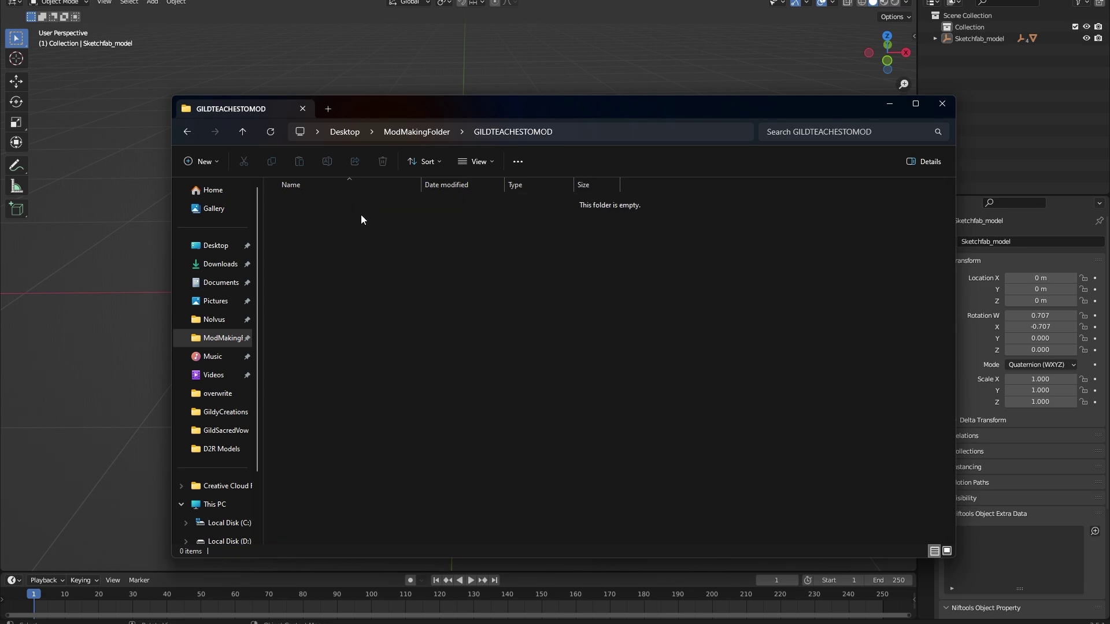
right_click(361, 214)
mouse_move(439, 354)
left_click(557, 356)
type("meshes")
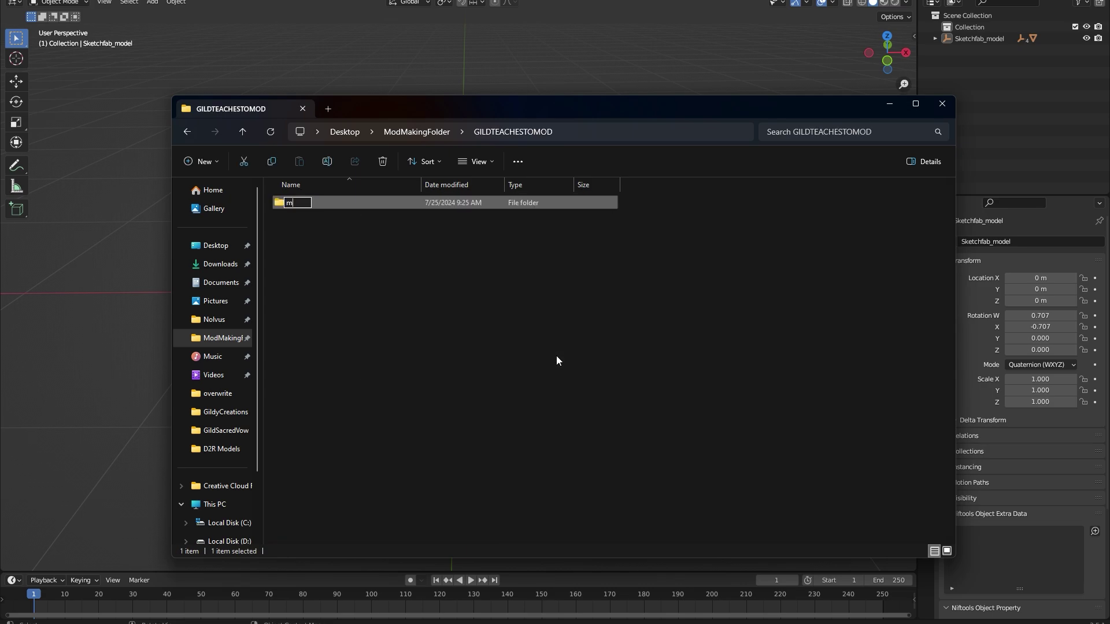
key("Return")
right_click(556, 356)
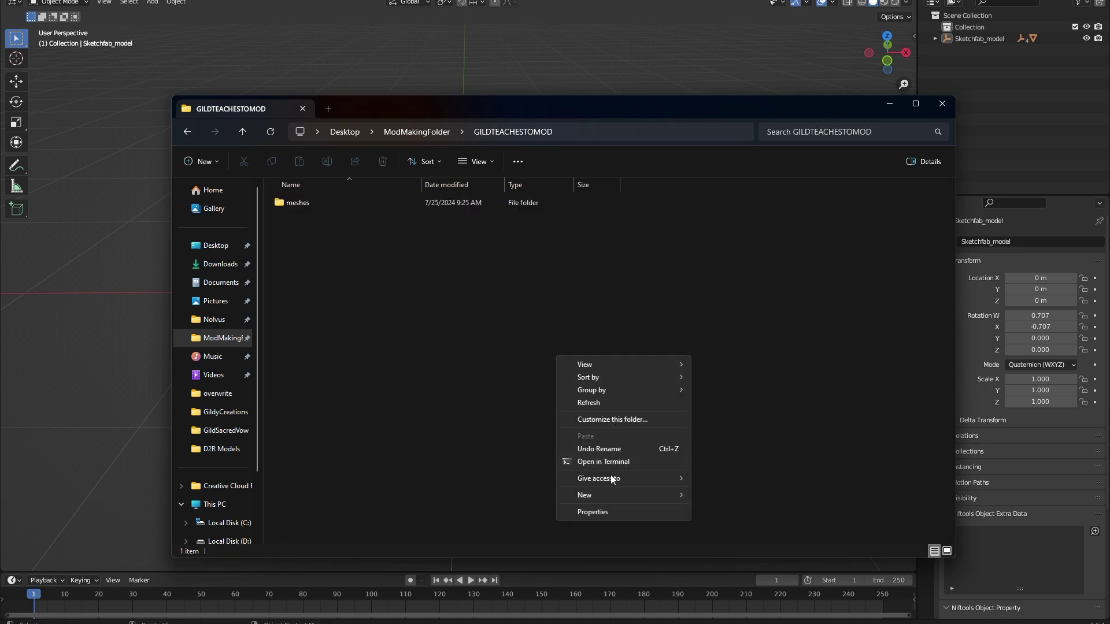
mouse_move(626, 495)
left_click(716, 492)
type("textures")
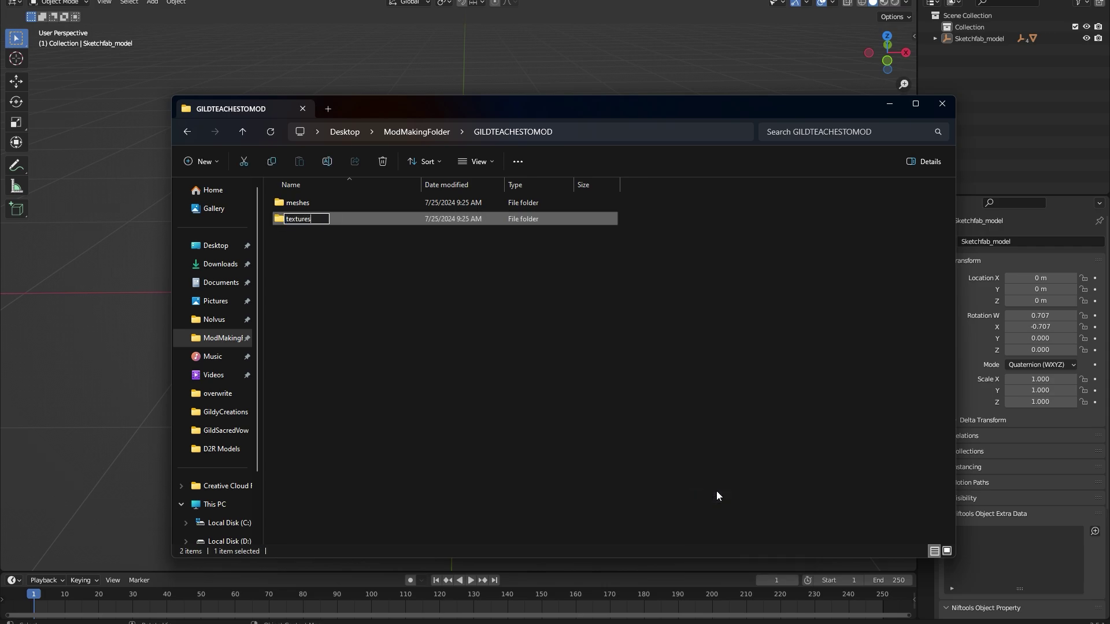
key("Return")
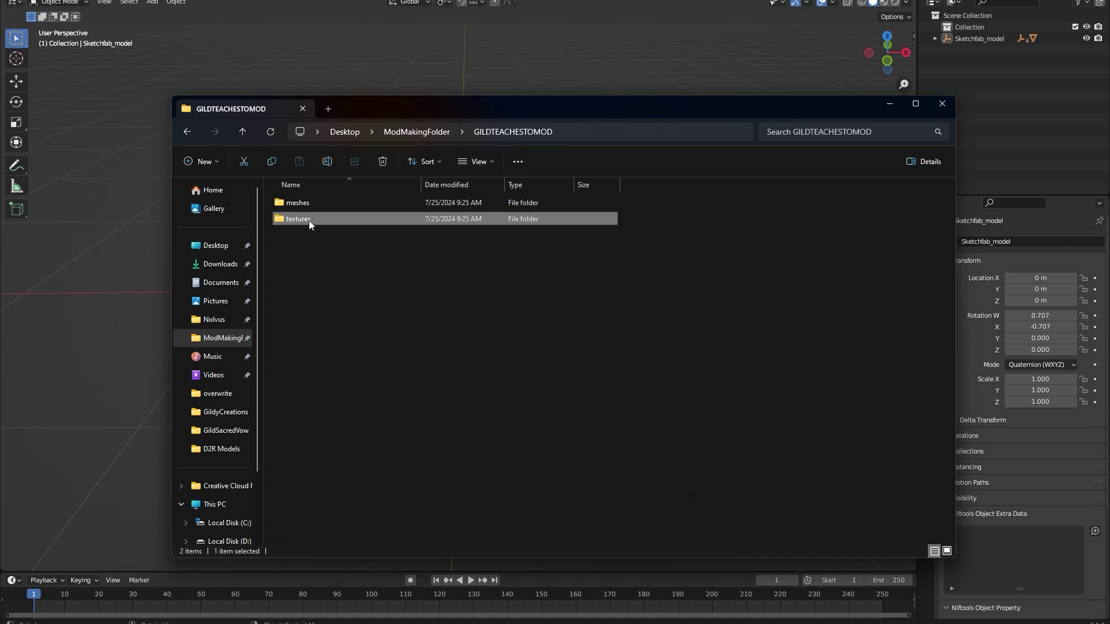
- Add a GildyCreations subfolder inside both meshes and textures
double_click(294, 203)
right_click(334, 254)
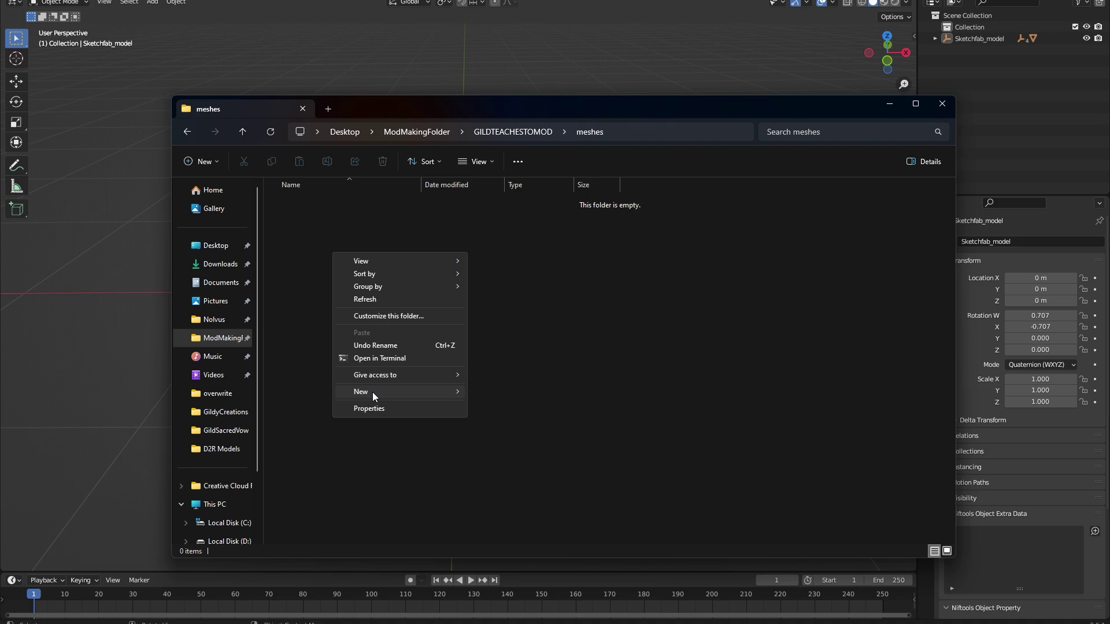
mouse_move(374, 393)
left_click(480, 392)
type("GildyCreations")
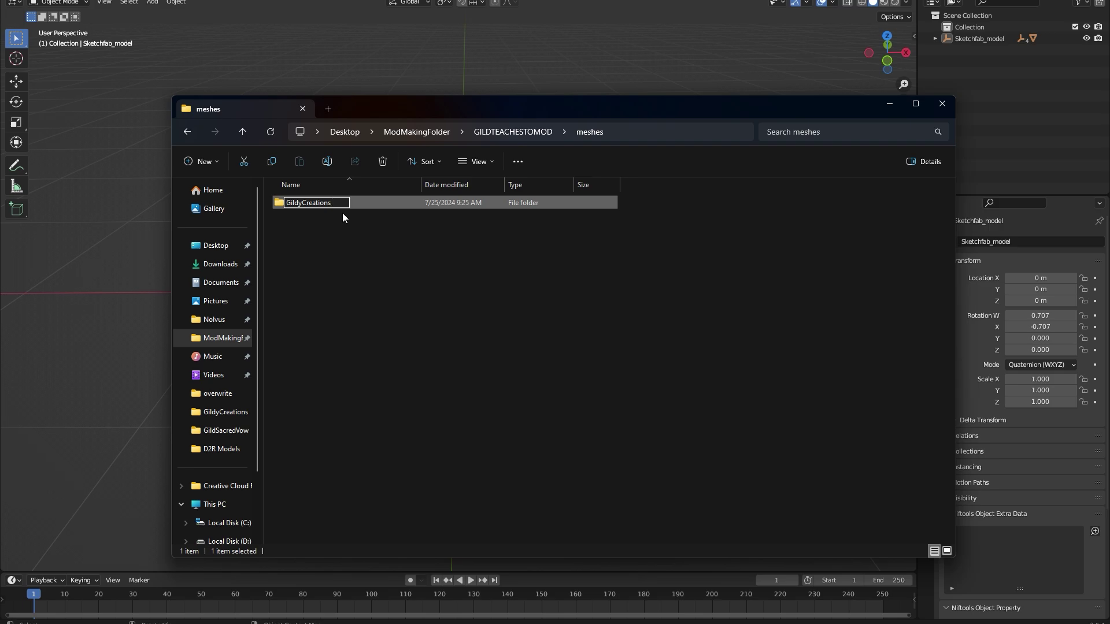
left_click(365, 246)
left_click(520, 137)
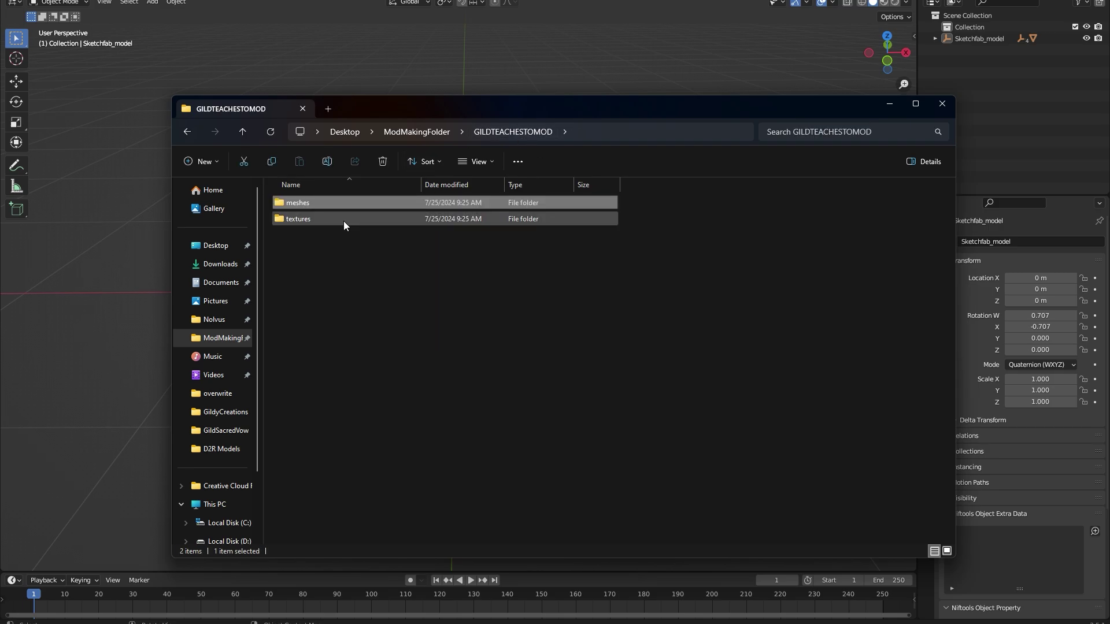
double_click(343, 221)
right_click(343, 230)
mouse_move(407, 374)
left_click(528, 376)
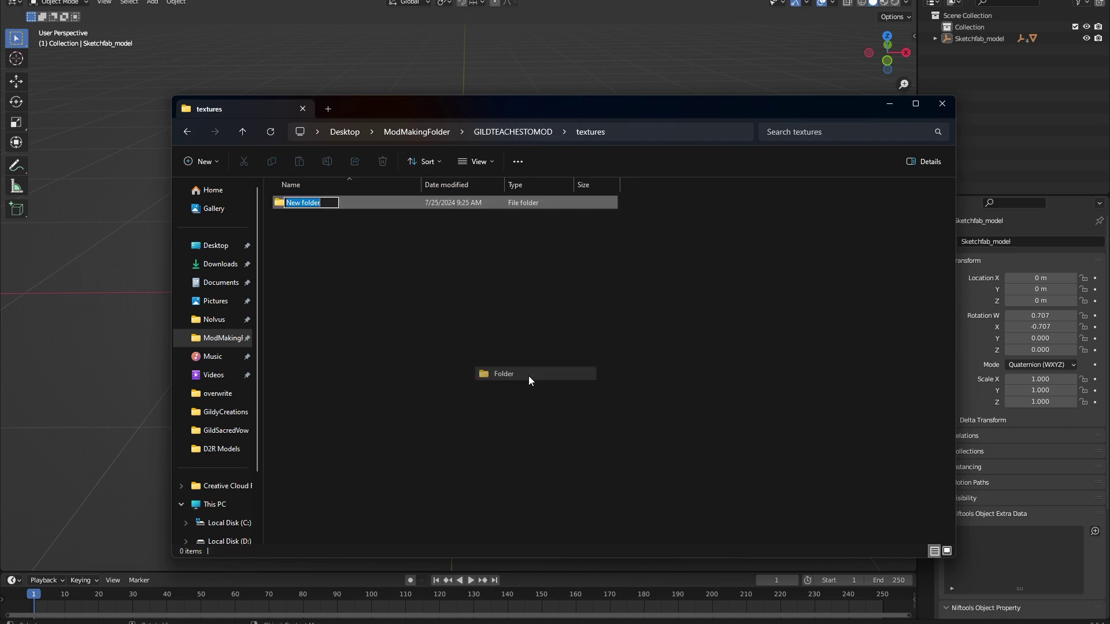
type("GildyCreati")
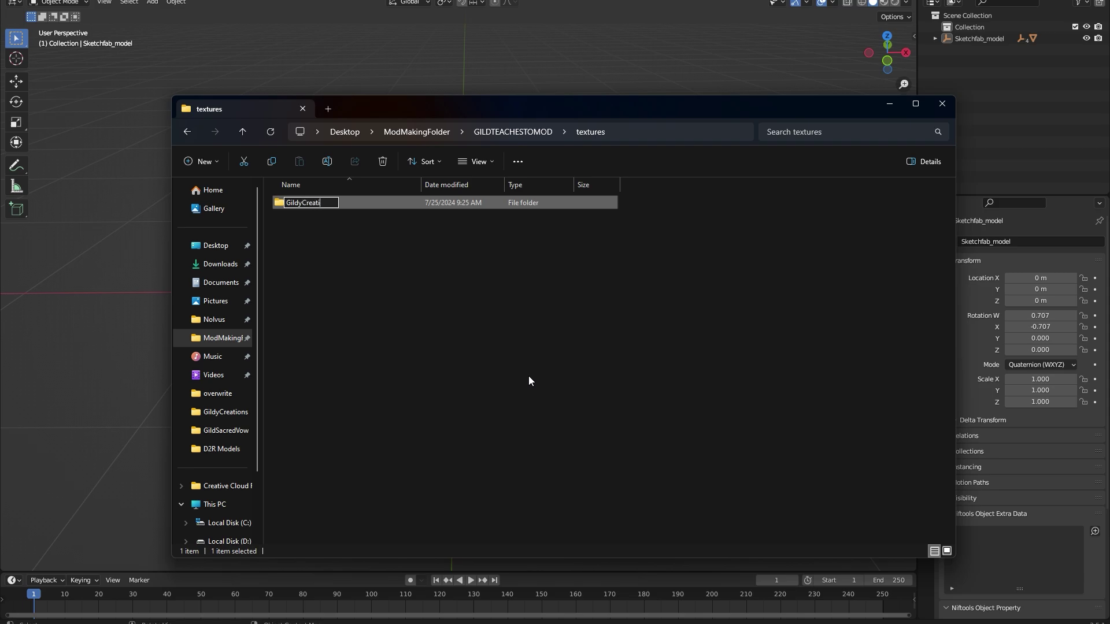
type("ons")
key("Return")
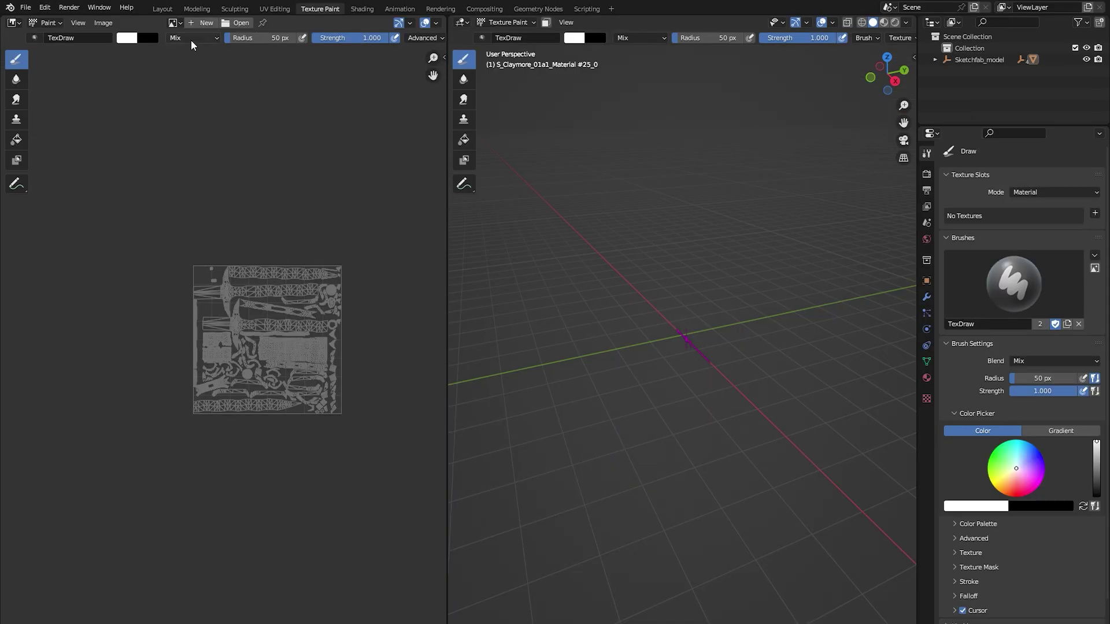
- From Texture Paint's DDS panel, export all images to GILDTEACHESTOMOD\textures\GildyCreations
left_click(173, 22)
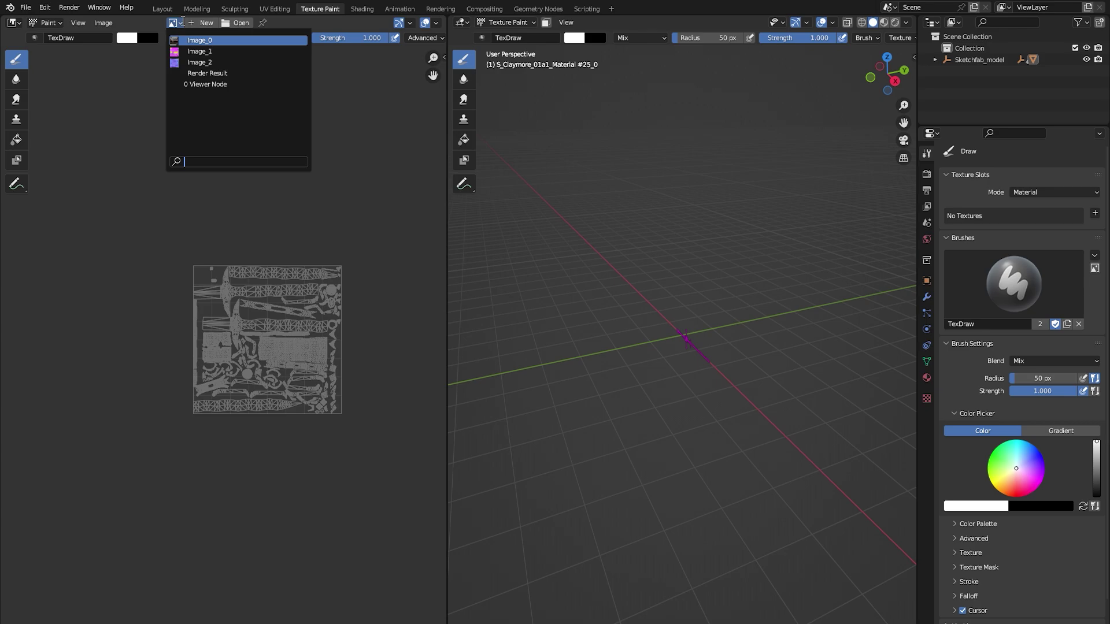
left_click(444, 56)
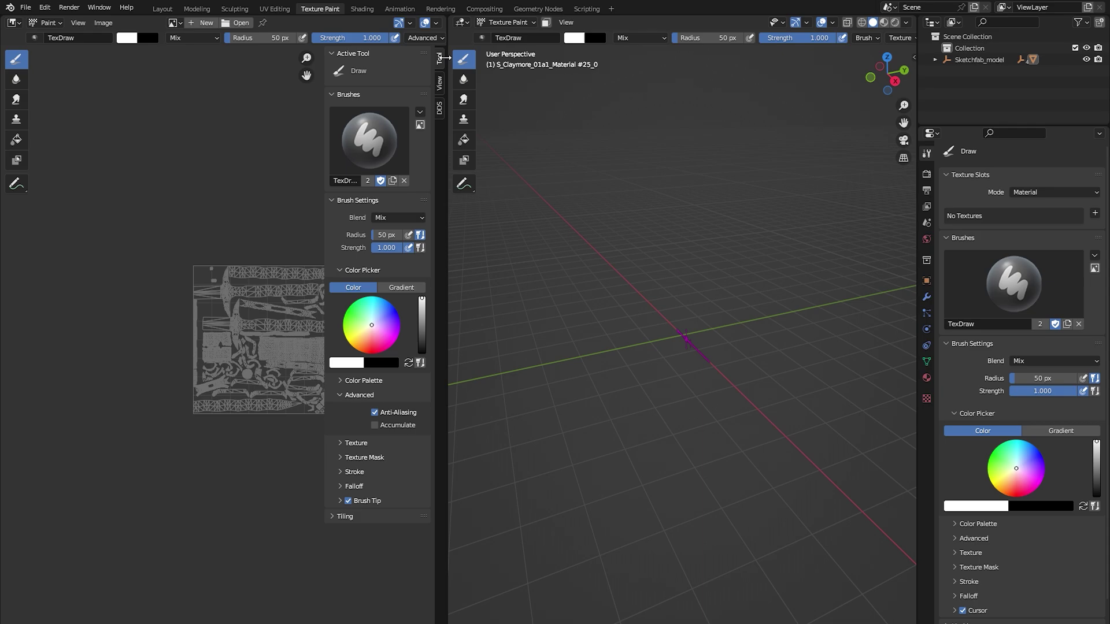
left_click(438, 109)
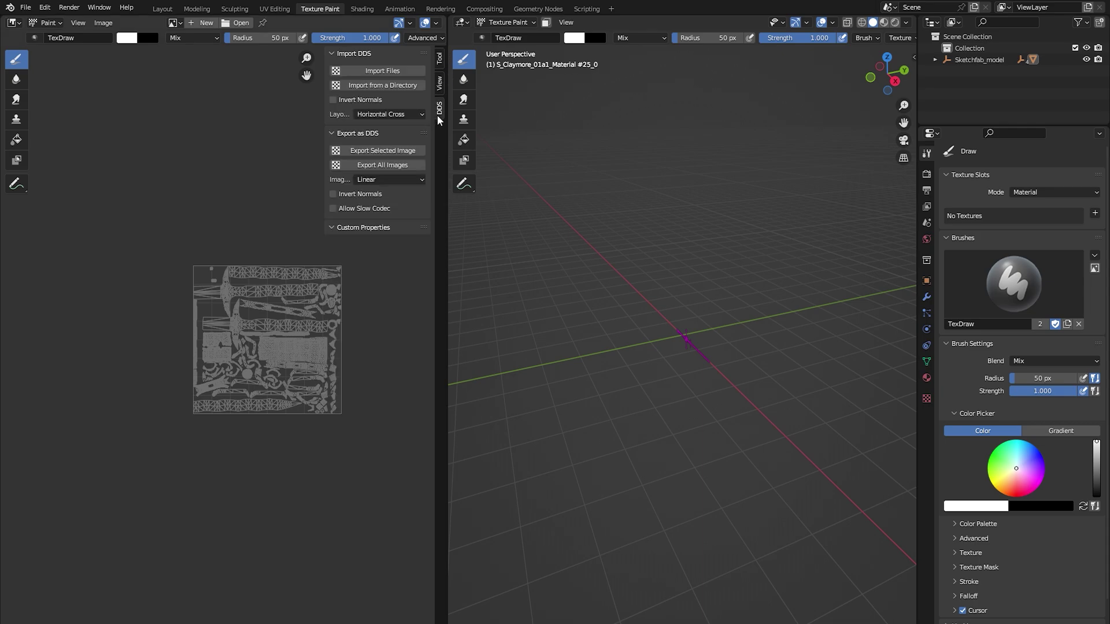
left_click(395, 164)
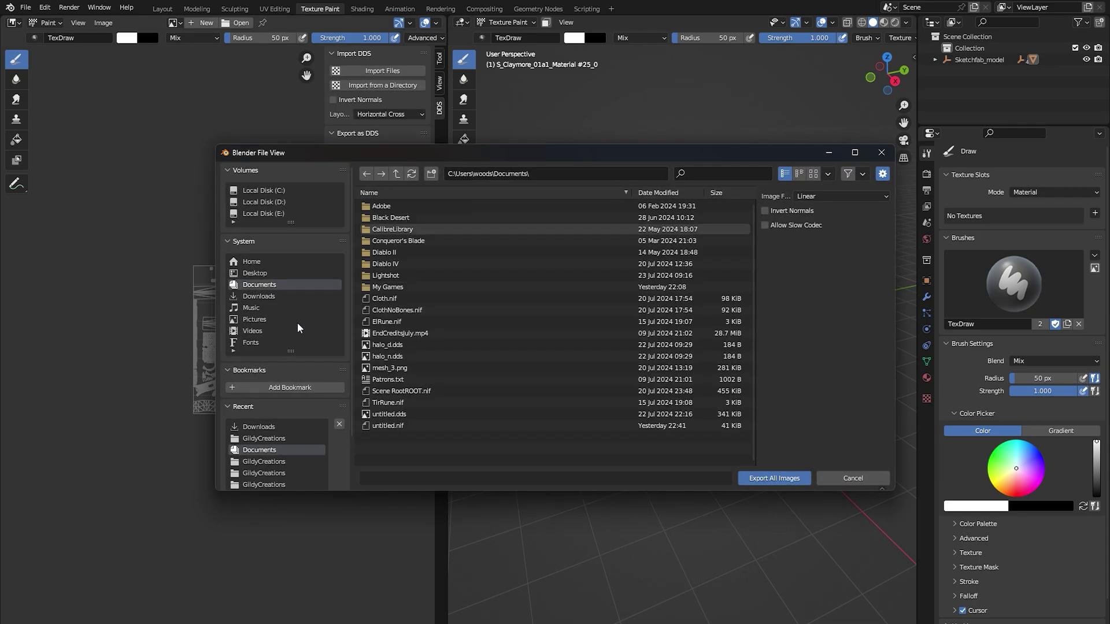
left_click(270, 438)
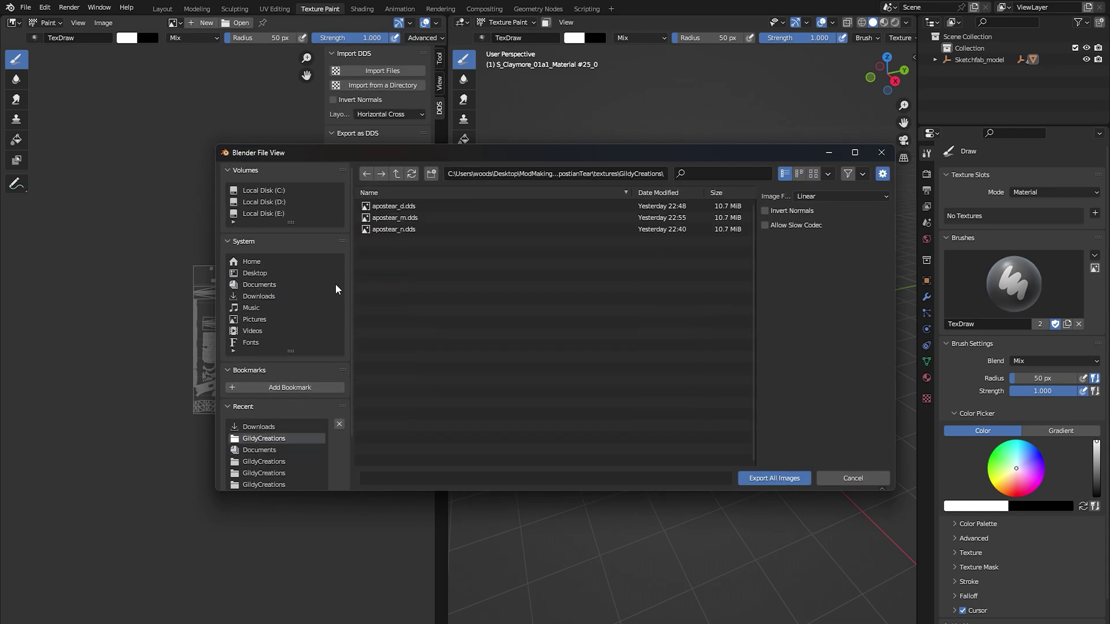
left_click(396, 173)
left_click(403, 335)
left_click(389, 217)
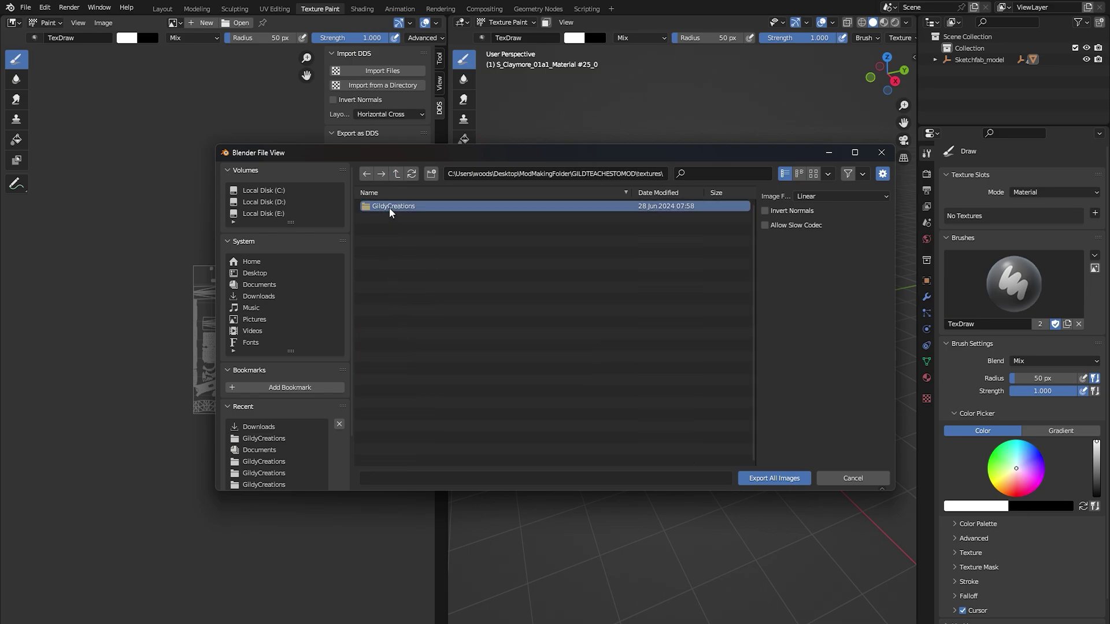
left_click(390, 207)
left_click(782, 479)
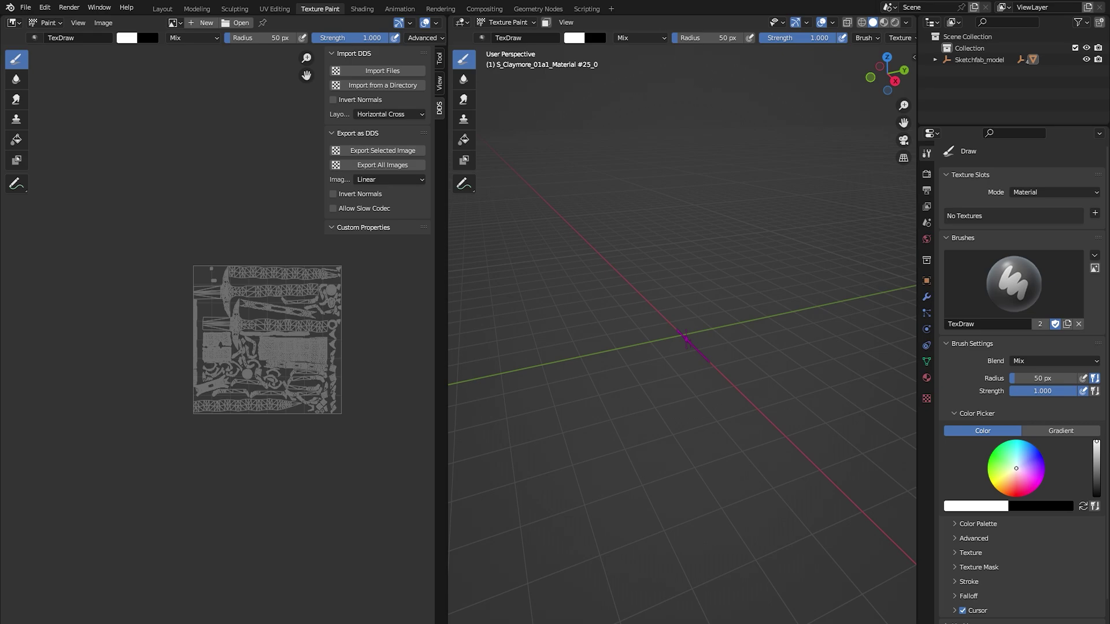
- Find the DDS add-on in Preferences by searching 'dds', expand it and save preferences
left_click(45, 7)
left_click(91, 170)
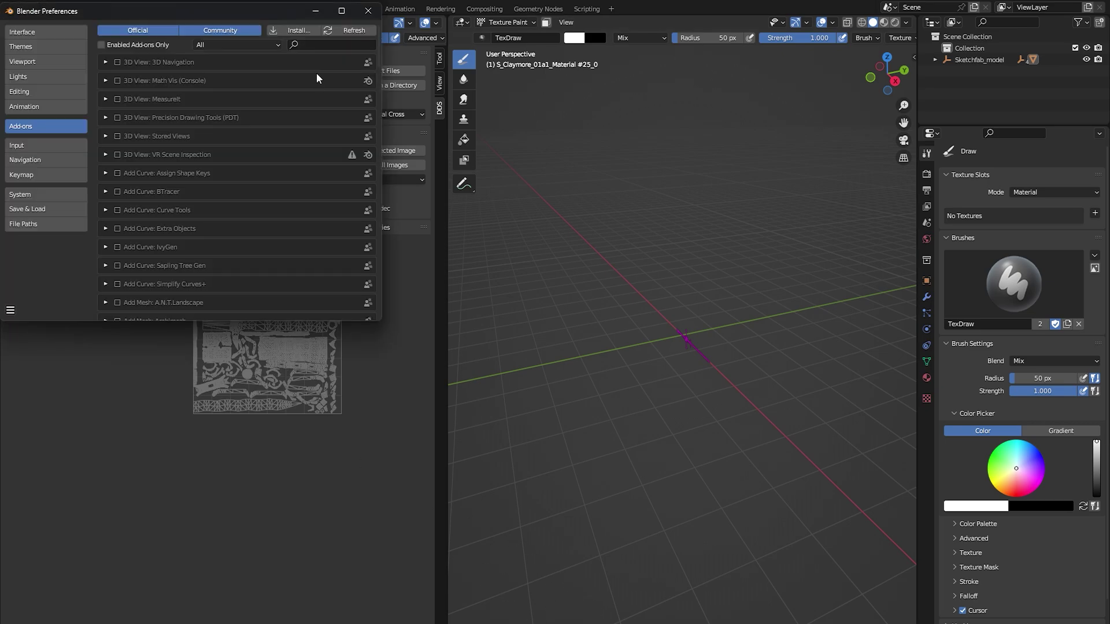
left_click(326, 45)
type("dds")
left_click(105, 62)
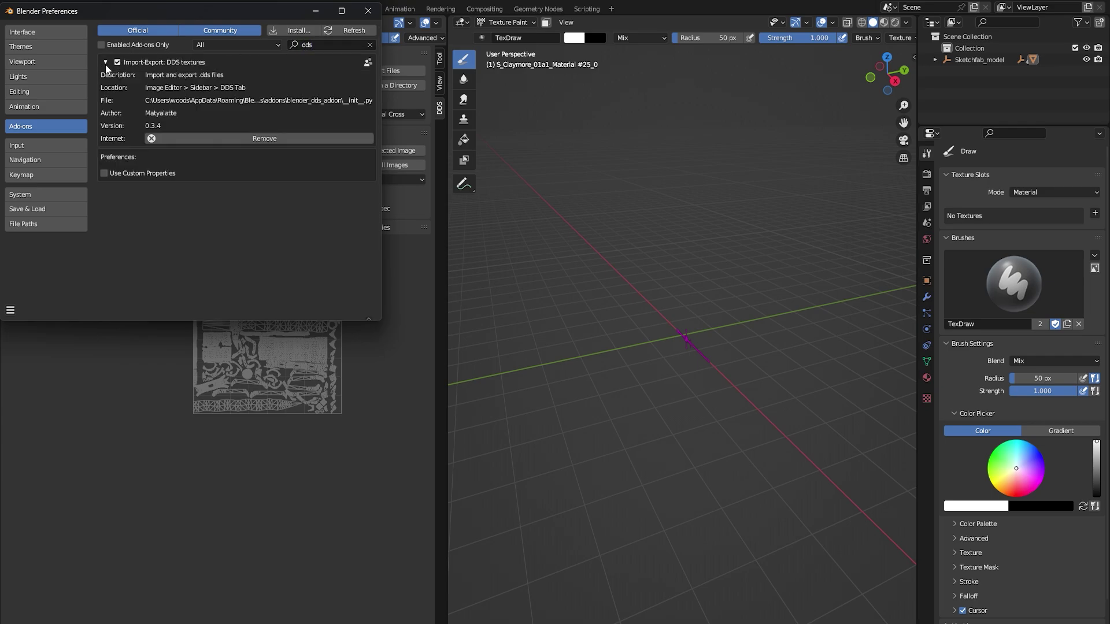
left_click(10, 311)
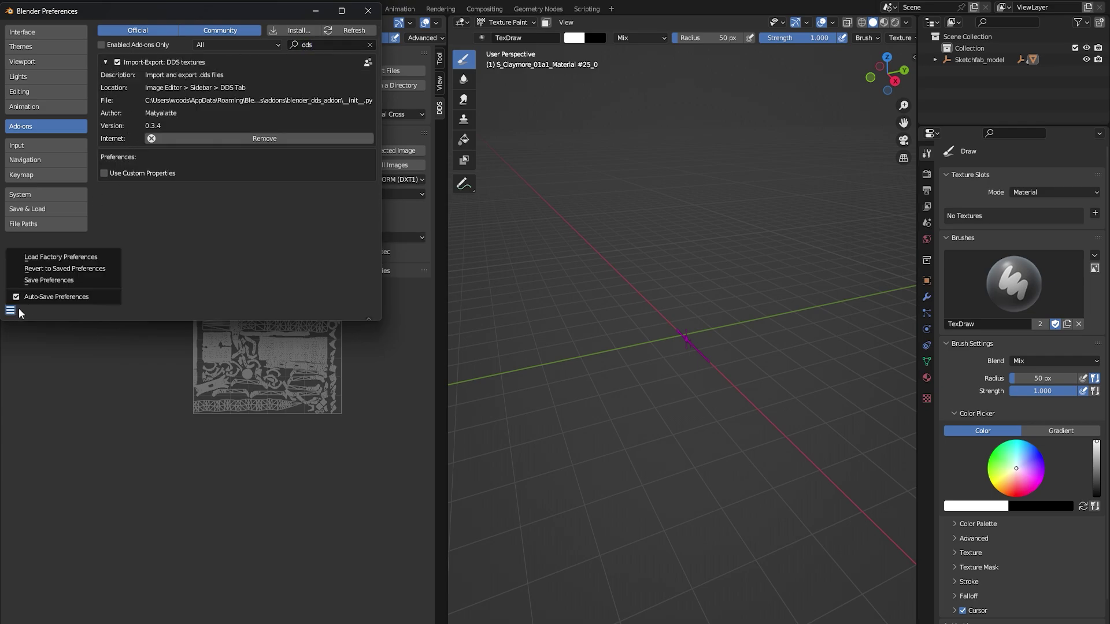
left_click(44, 282)
left_click(368, 10)
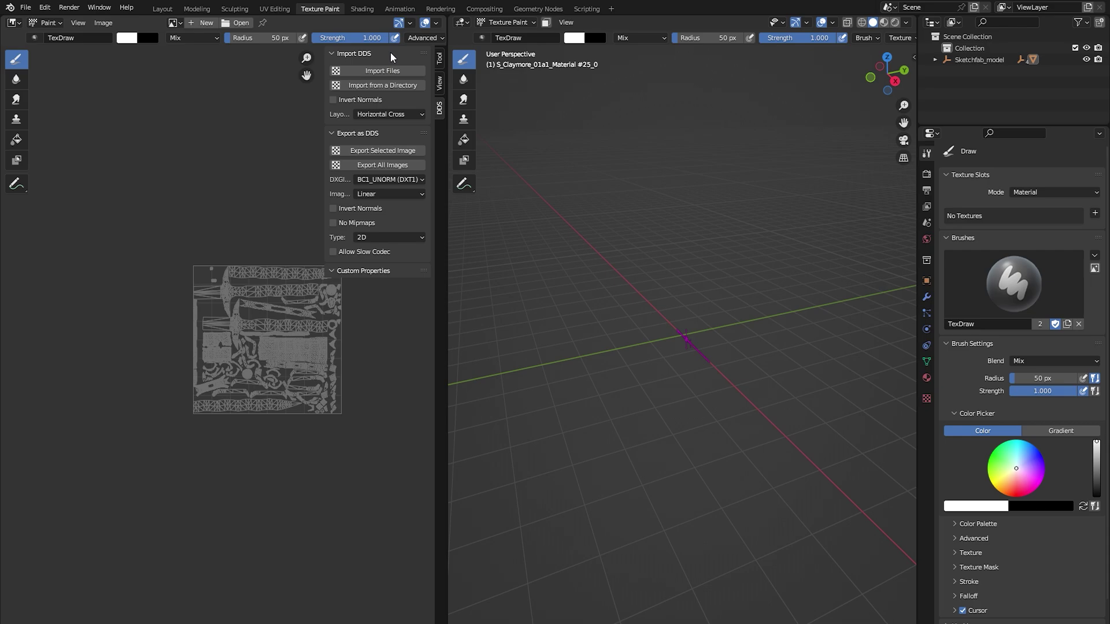
- Re-export all images as BC1 DDS into the GildyCreations textures folder
left_click(381, 165)
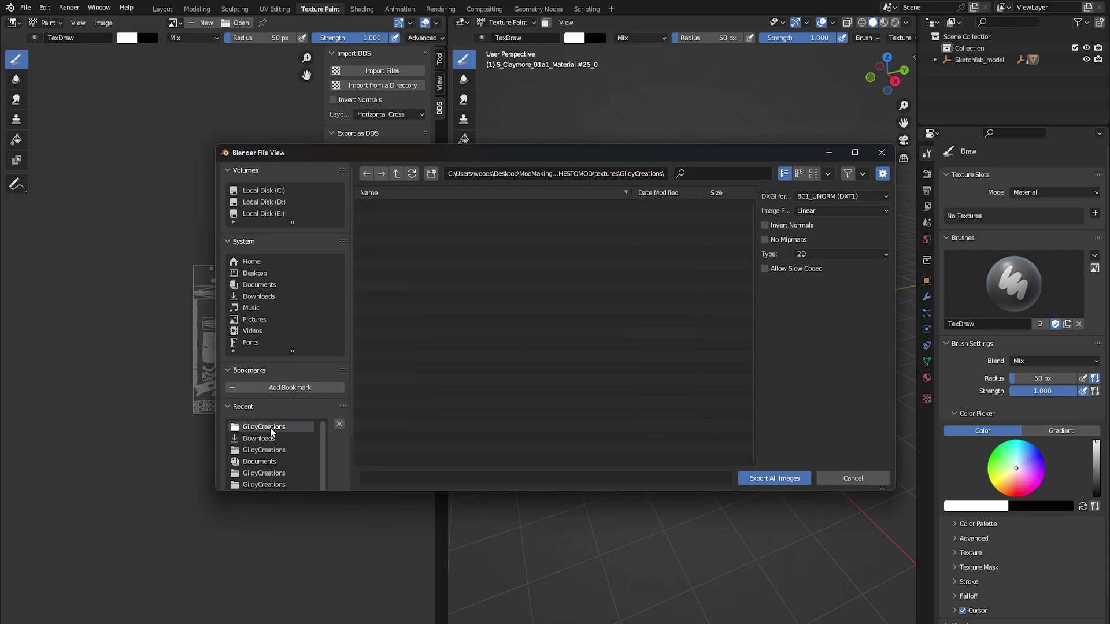
left_click(767, 475)
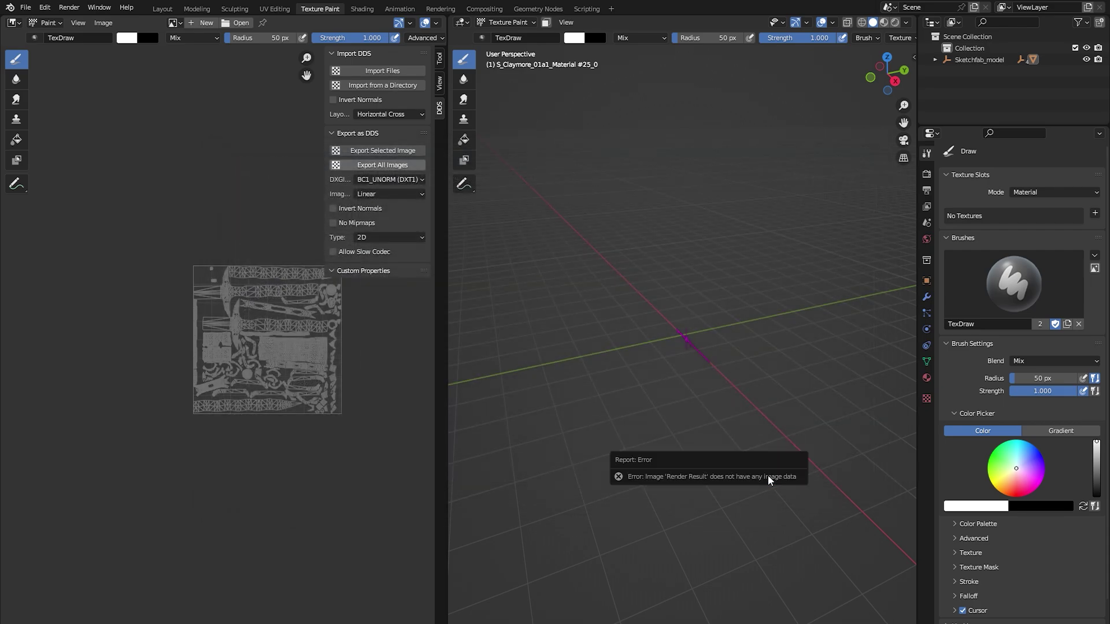
left_click_drag(1066, 114, 824, 138)
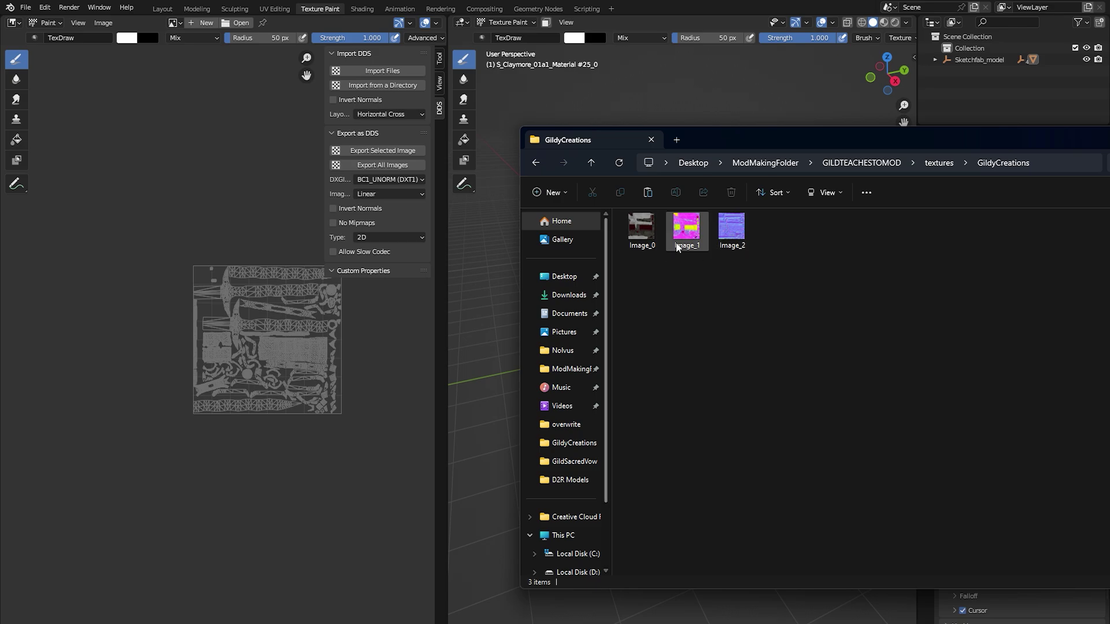
- Rename Image_0 to vmpsly_d
left_click(646, 240)
right_click(646, 237)
left_click(688, 489)
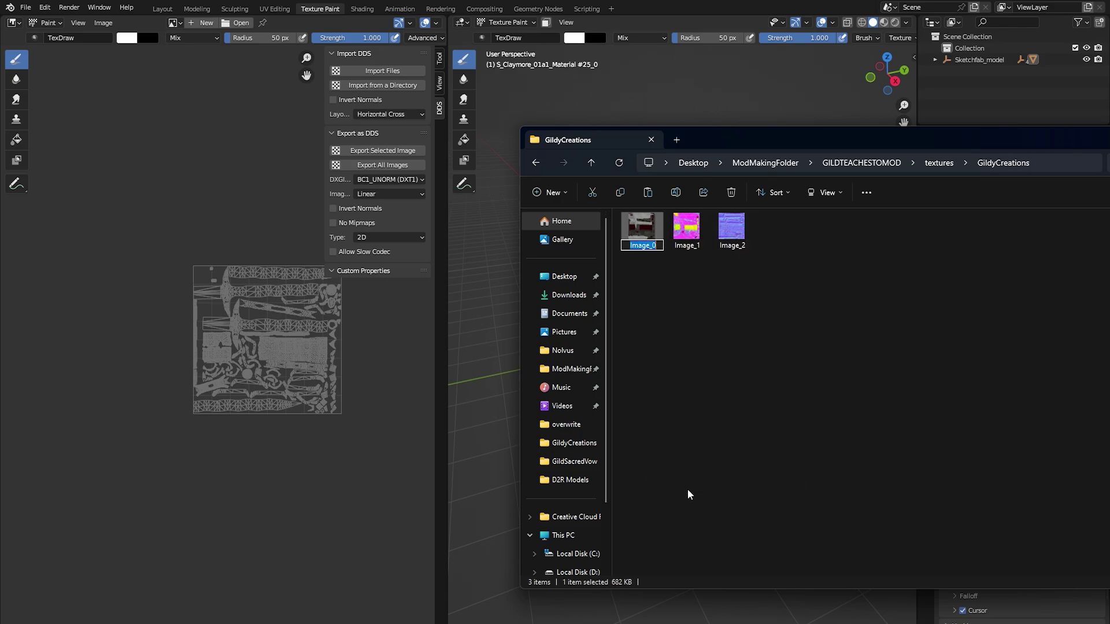
type("vmpsly_d")
key("ctrl+a")
key("ctrl+c")
left_click(720, 383)
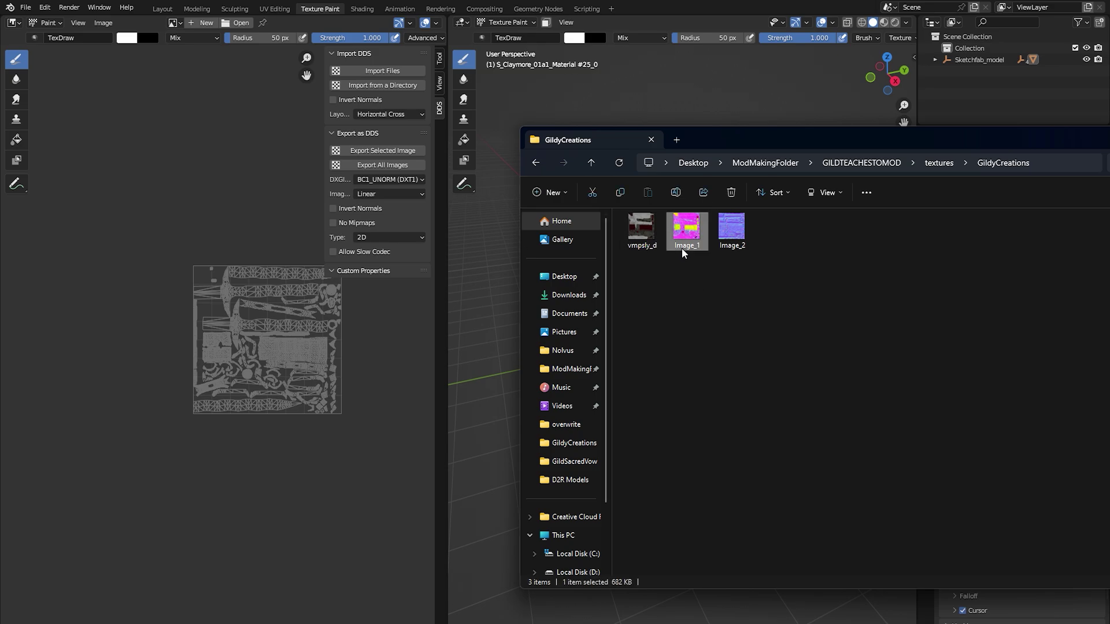
- Delete Image_1 and rename Image_2 to vmpsly_n
right_click(681, 248)
left_click(717, 482)
right_click(637, 236)
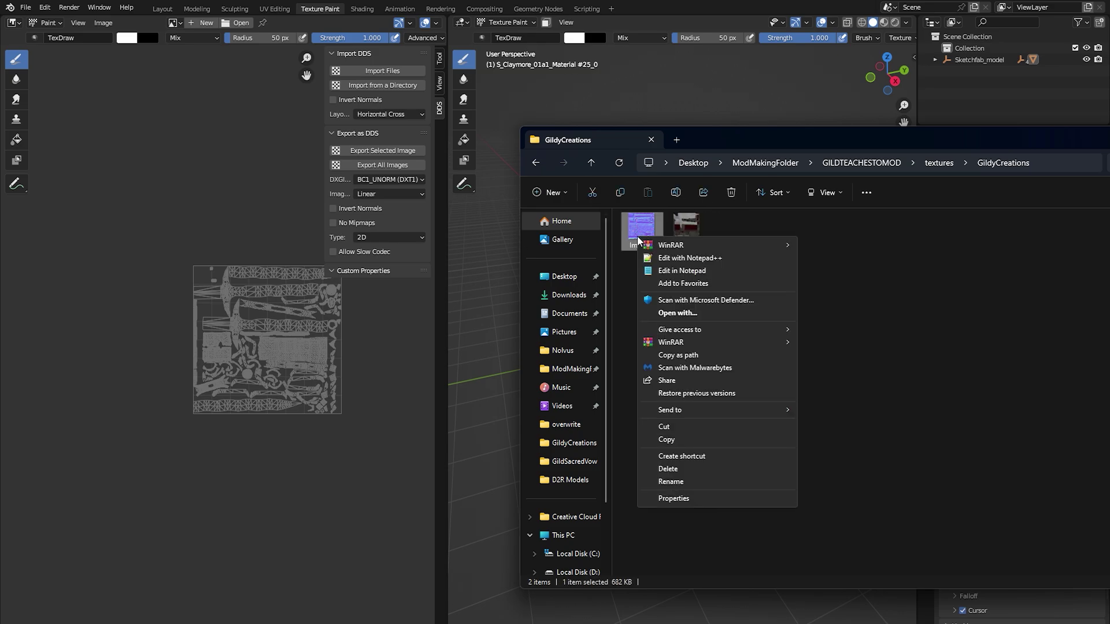
left_click(670, 481)
key("ctrl+v")
key("BackSpace")
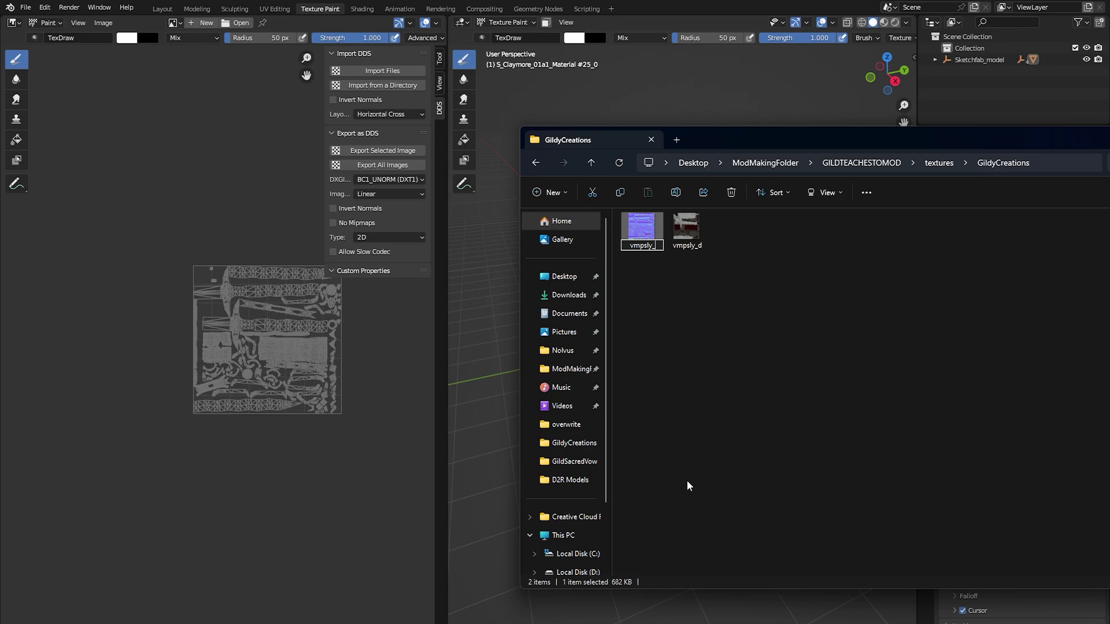
type("n")
left_click(650, 273)
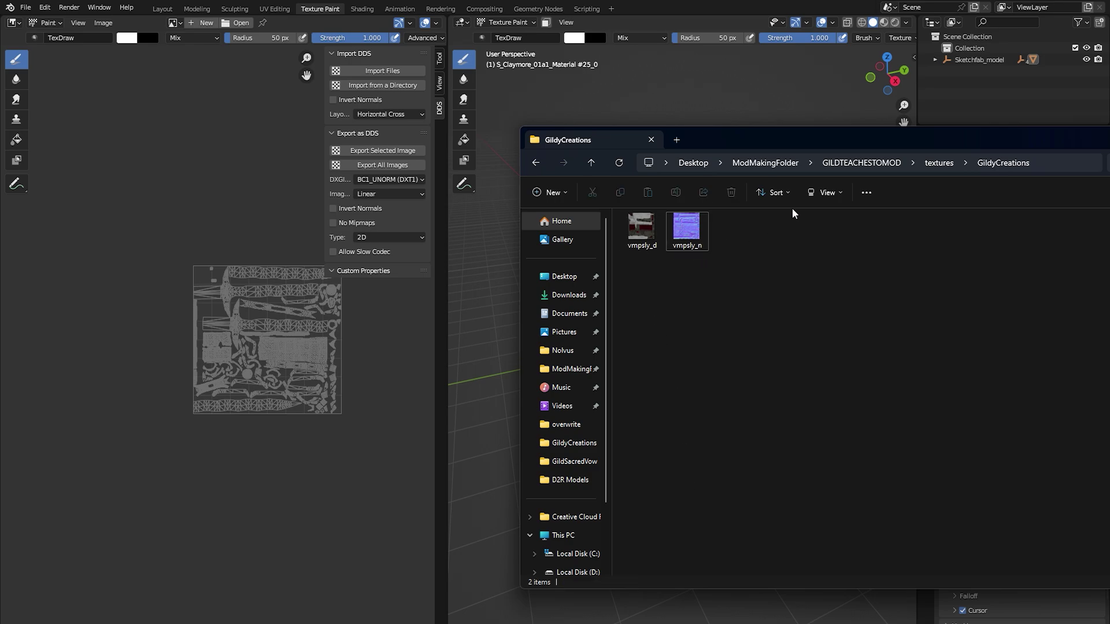
- Show the folder as large icons and move the Explorer window aside
left_click(827, 193)
left_click(832, 237)
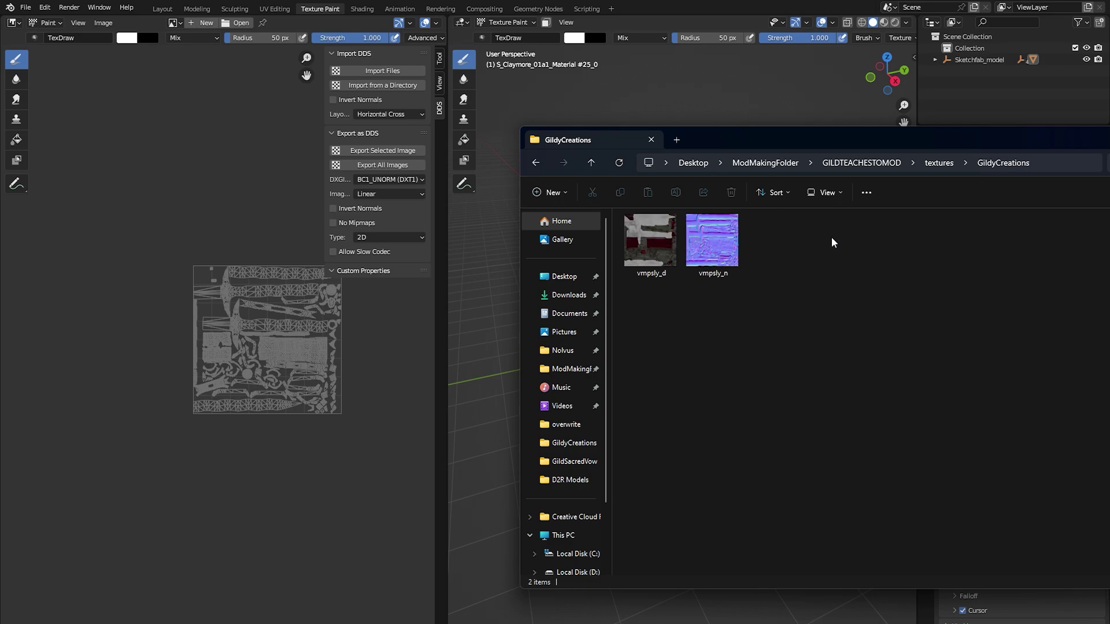
left_click_drag(764, 141, 1109, 118)
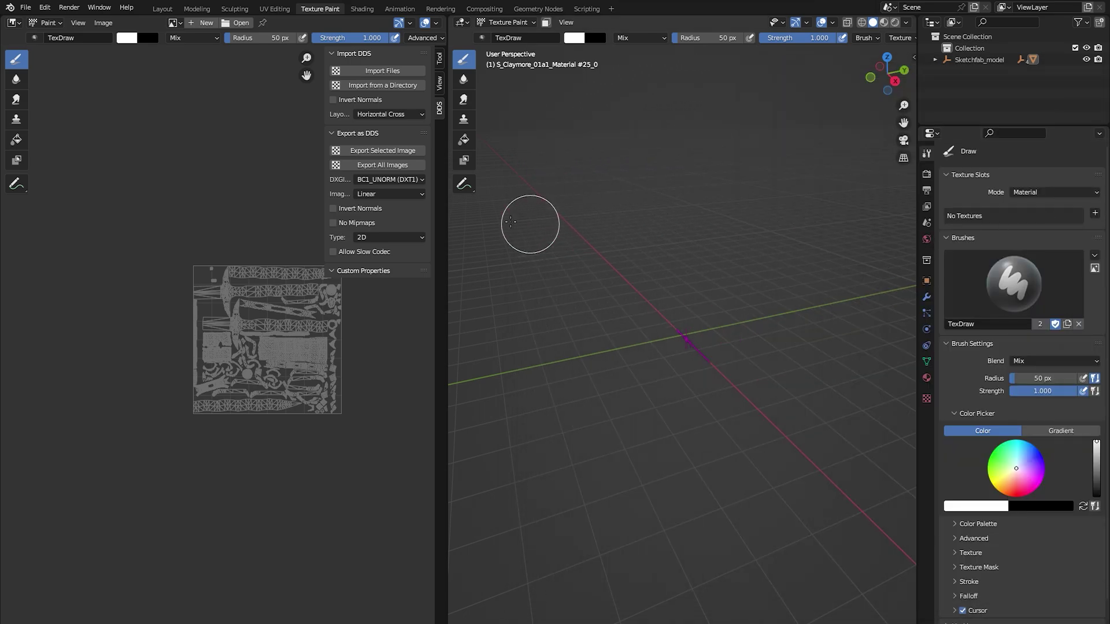
- In the Layout workspace, check the sword's material and the scene settings
left_click(164, 8)
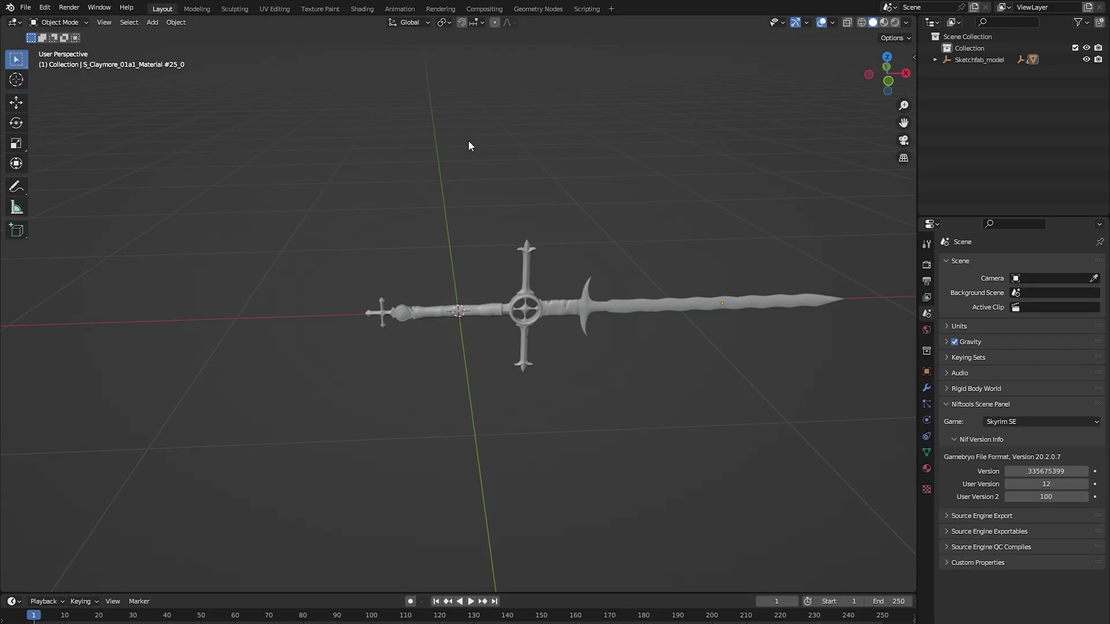
left_click(723, 304)
left_click(927, 468)
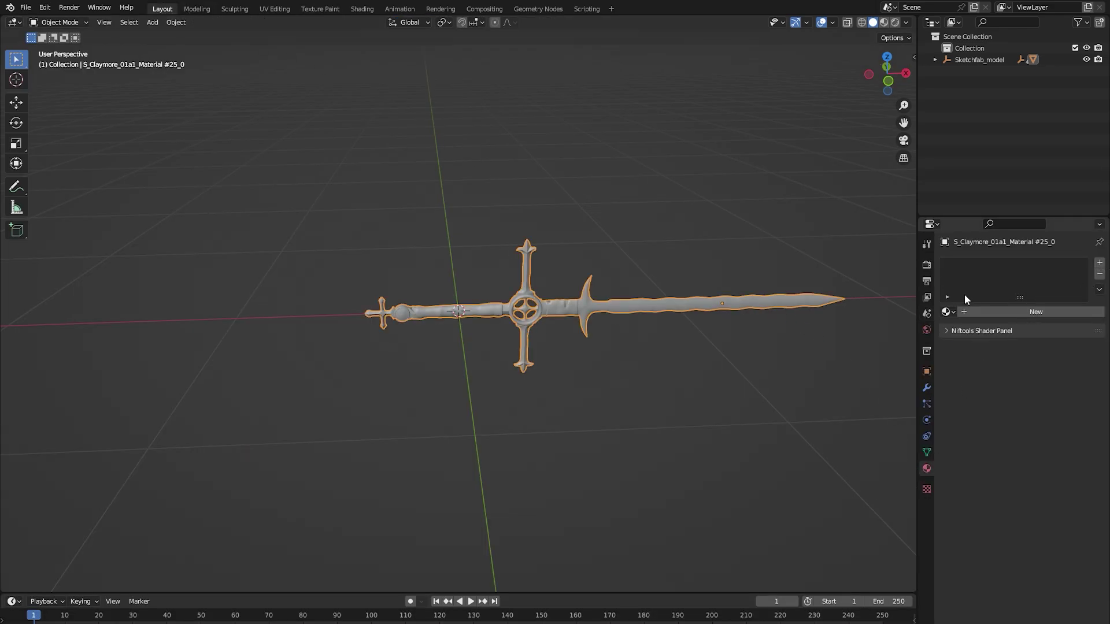
left_click(927, 312)
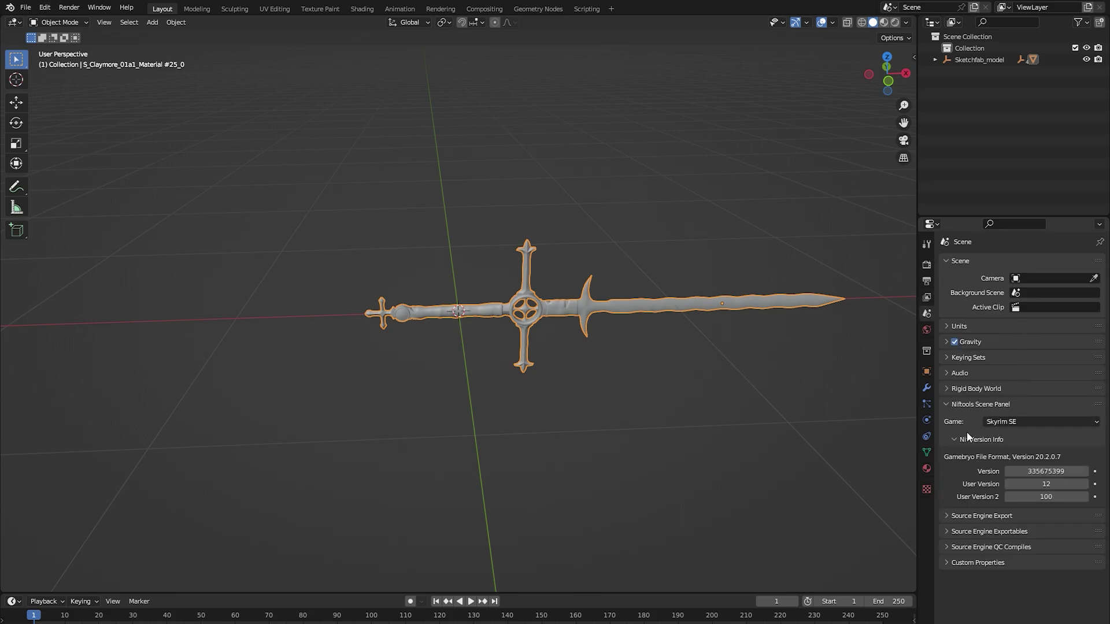
left_click(258, 188)
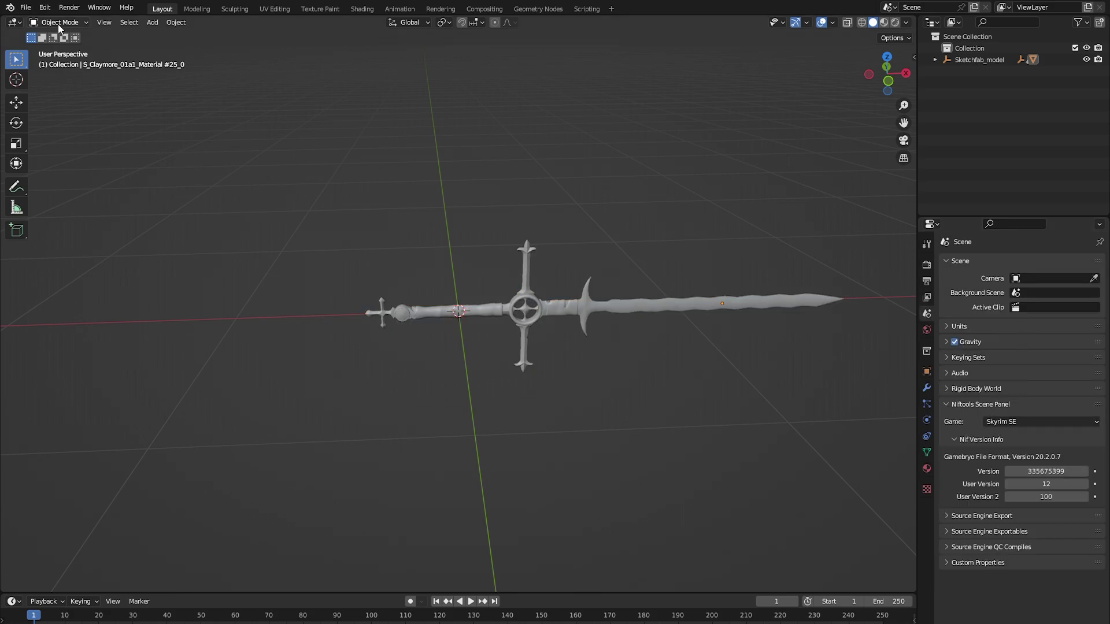
- Export the model as NIF 'VampSlayerSword' into GILDTEACHESTOMOD\meshes\GildyCreations
left_click(25, 7)
mouse_move(53, 180)
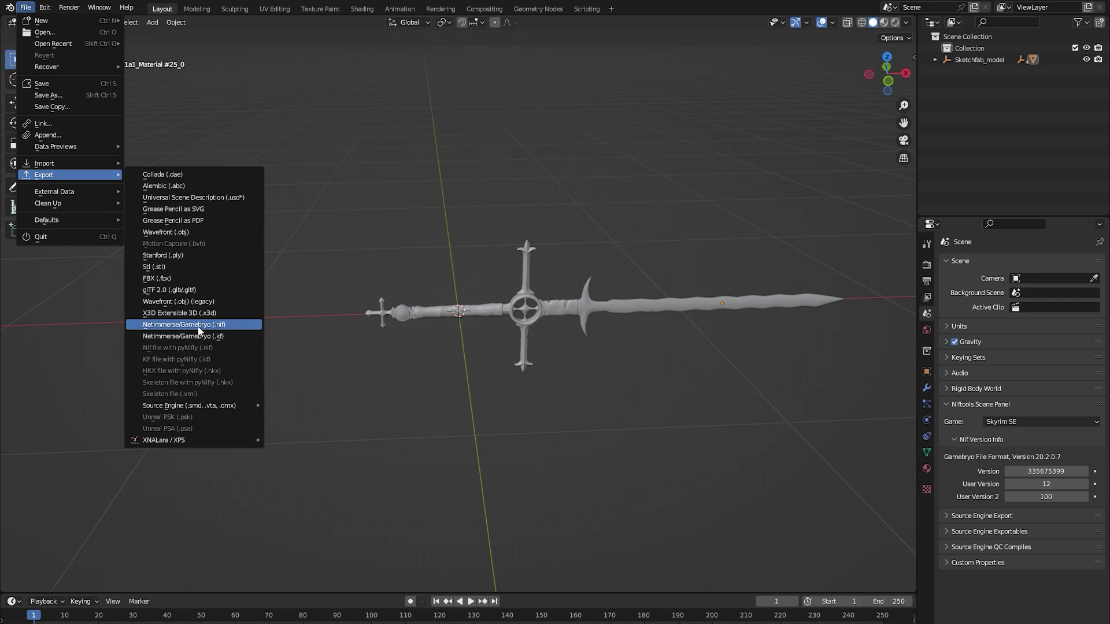
left_click(197, 325)
left_click(262, 427)
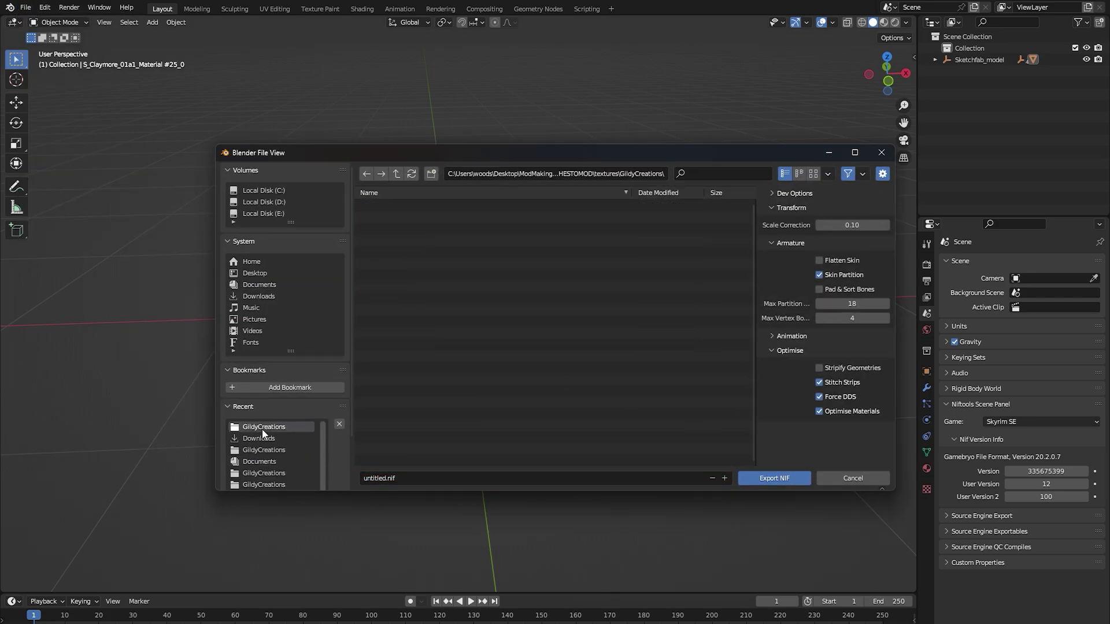
left_click(395, 173)
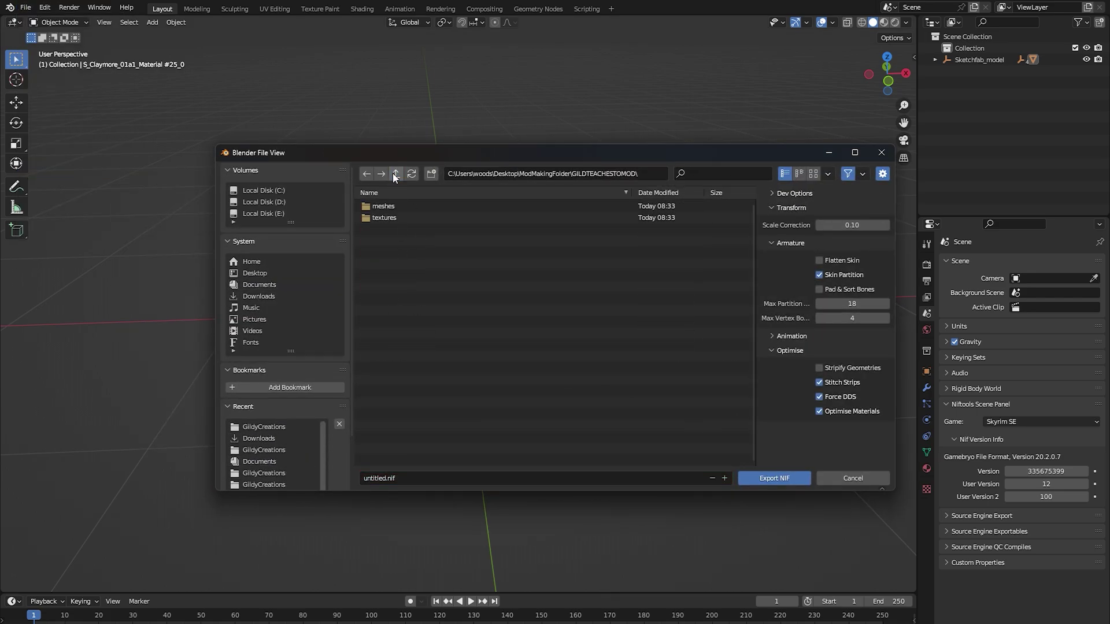
left_click(395, 205)
double_click(395, 206)
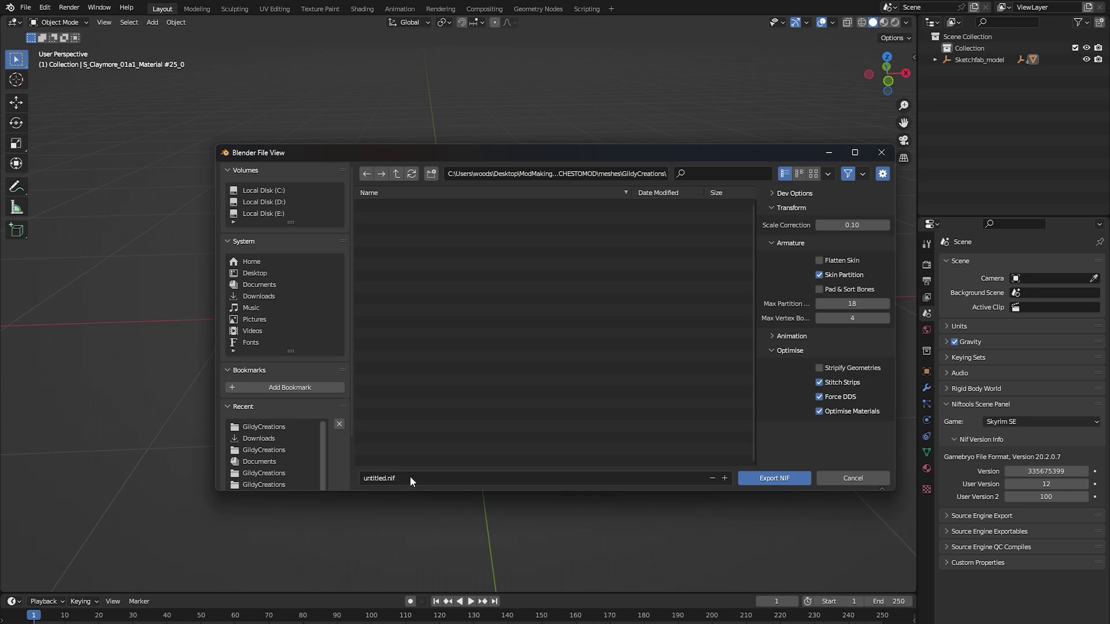
left_click(412, 478)
type("VampSla")
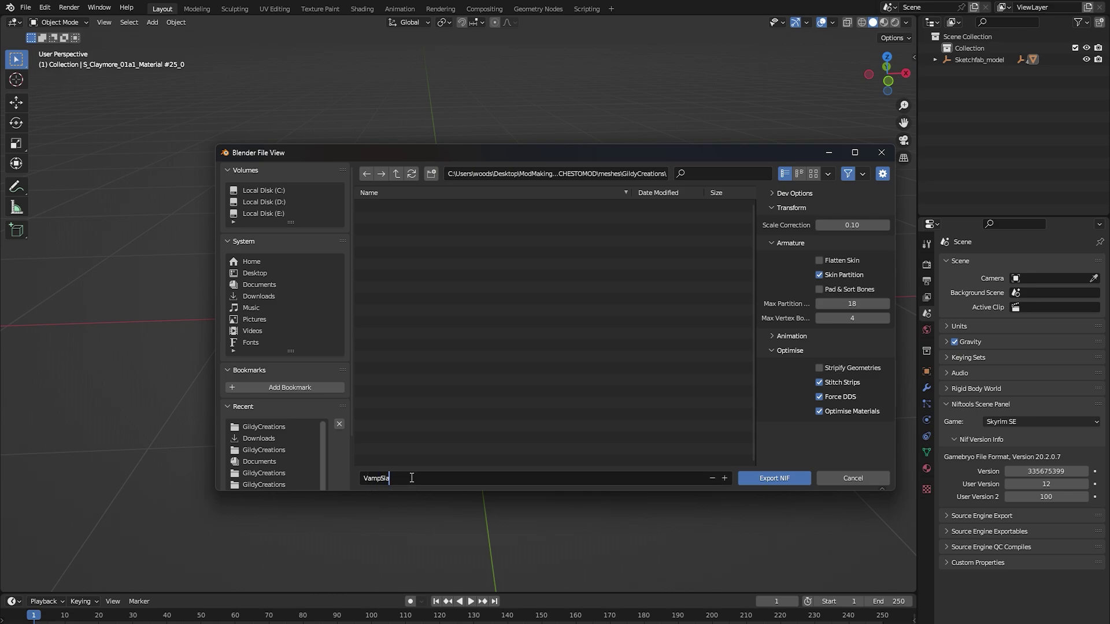
type("yerSword")
key("Return")
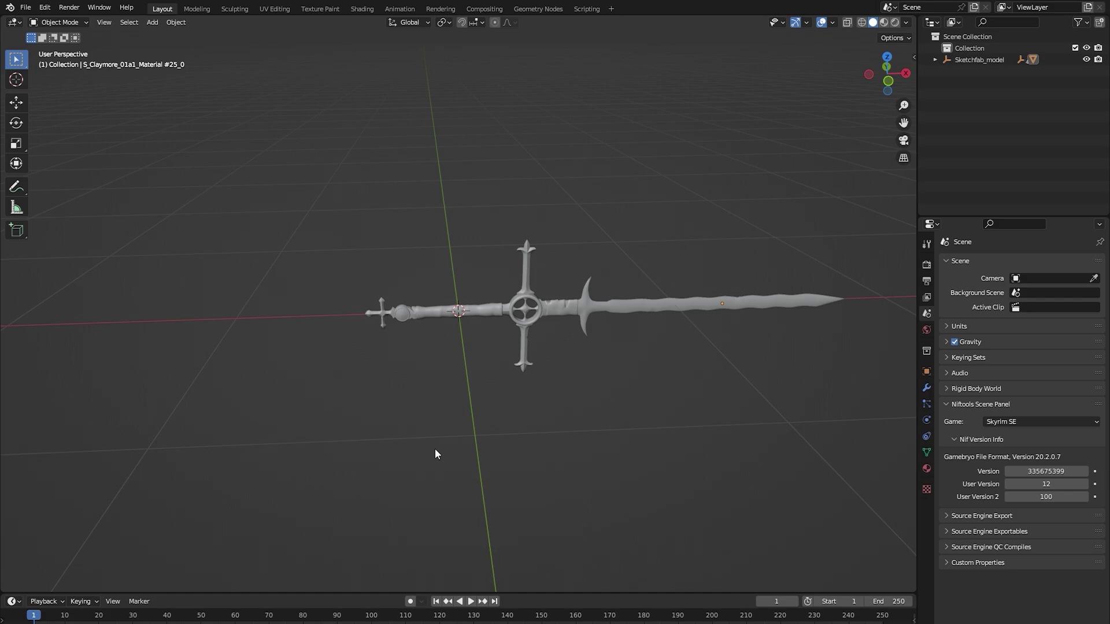
- Minimize Blender and Chrome and launch NifSkope
left_click(1040, 3)
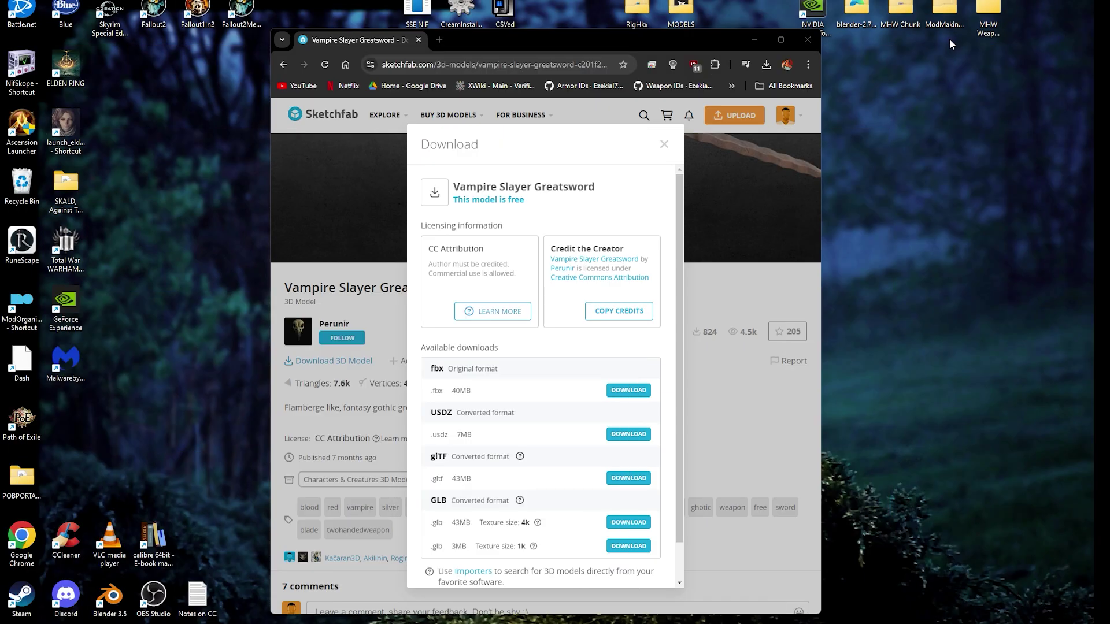
left_click(754, 39)
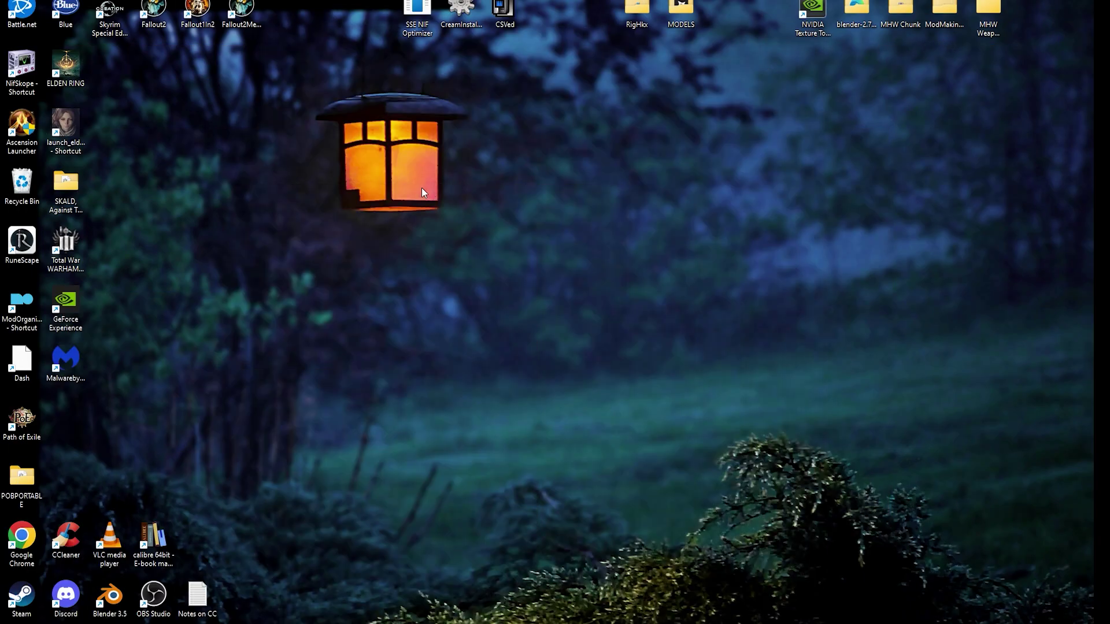
double_click(19, 68)
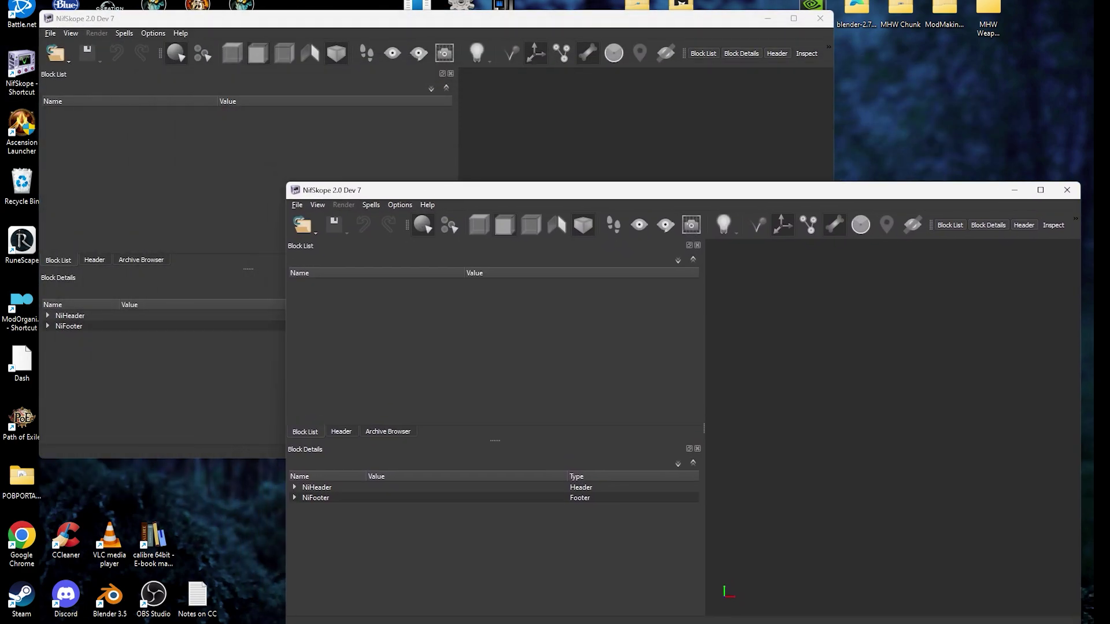
- Load VampSlayerSword.nif from GILDTEACHESTOMOD\meshes\GildyCreations in NifSkope
left_click(63, 54)
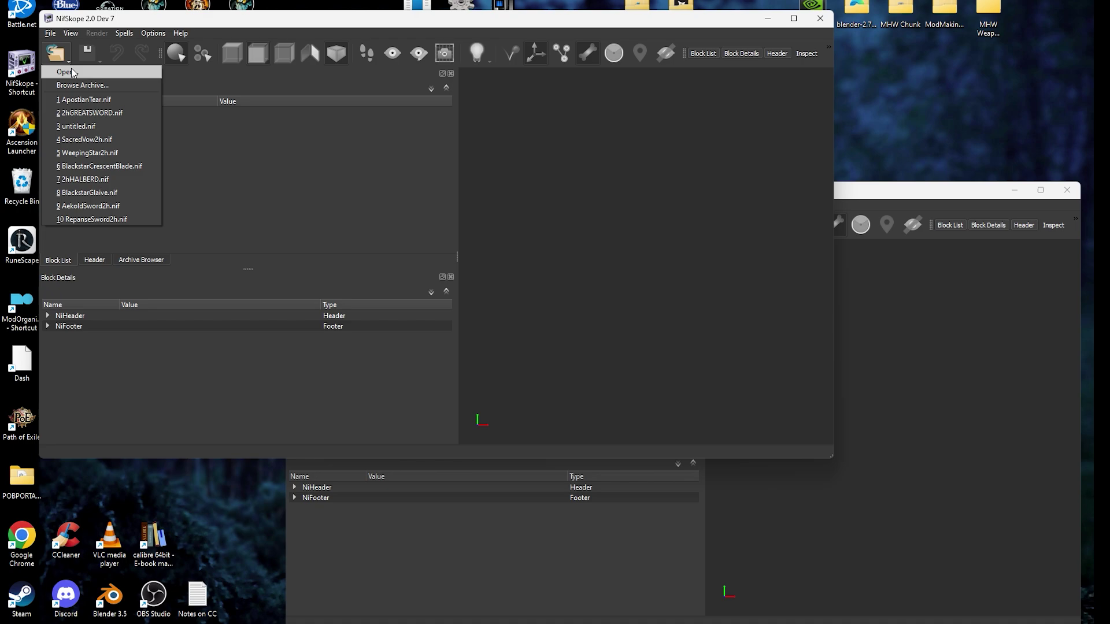
left_click(71, 67)
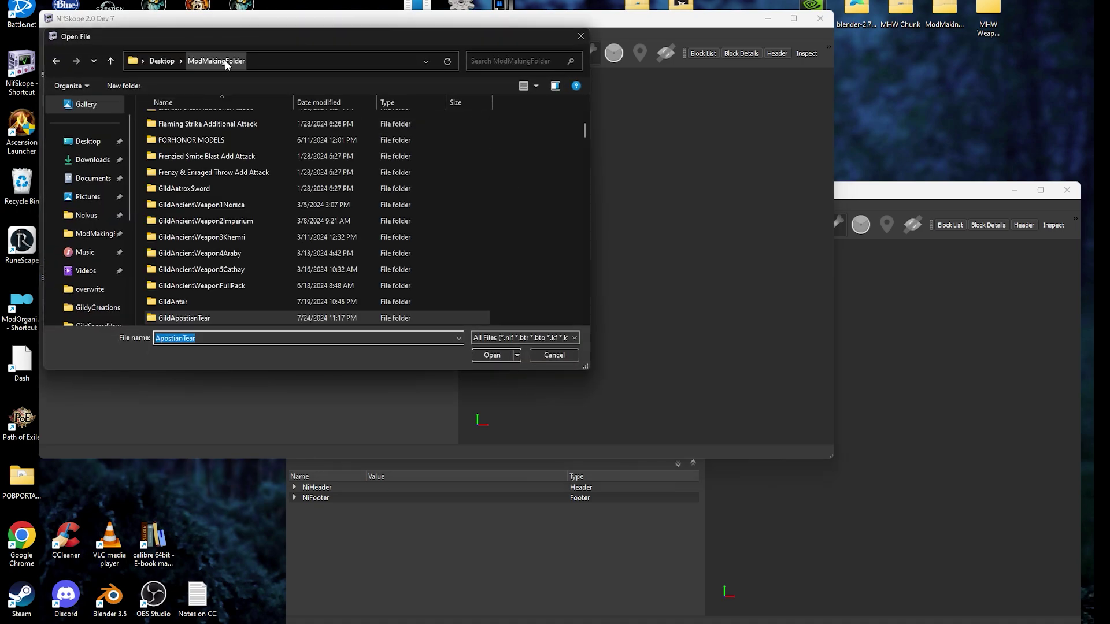
scroll(294, 231, "down", 20)
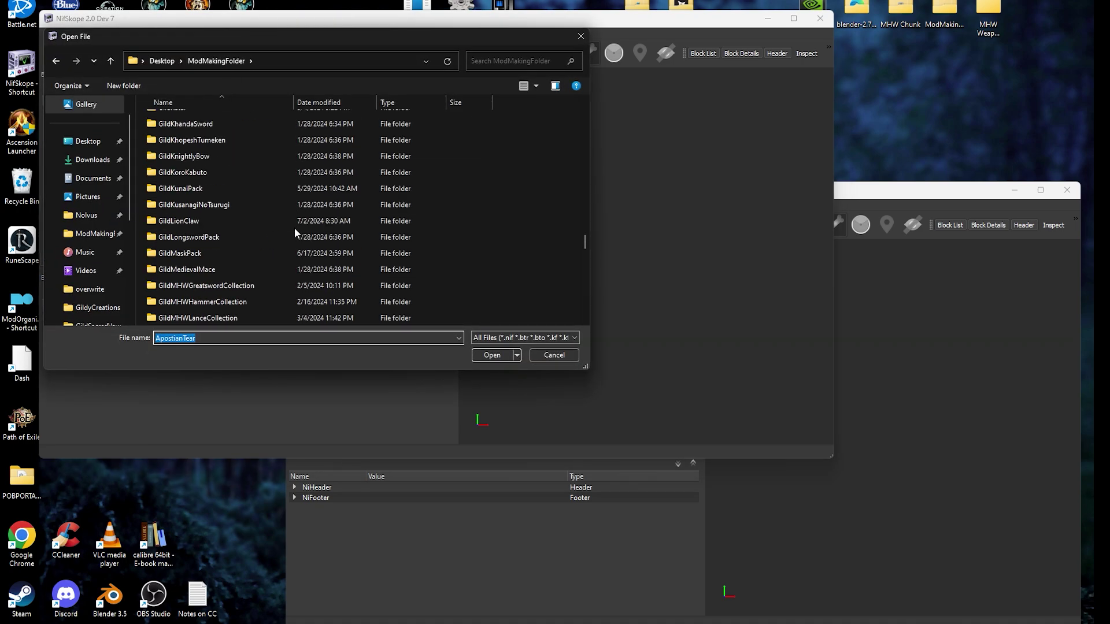
scroll(295, 231, "down", 15)
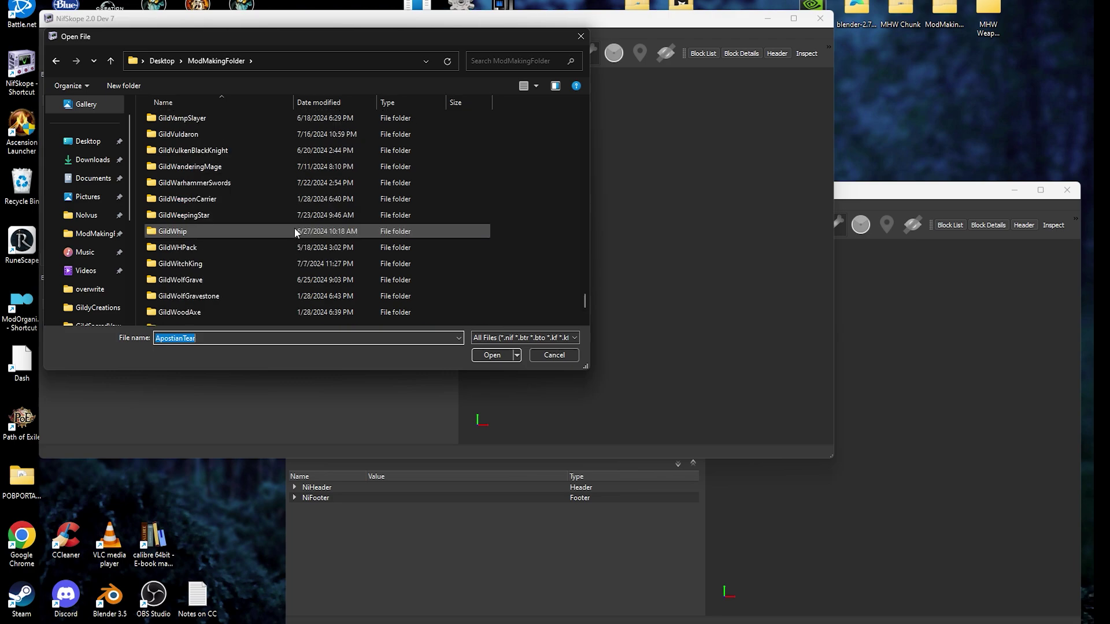
scroll(289, 226, "up", 5)
double_click(203, 246)
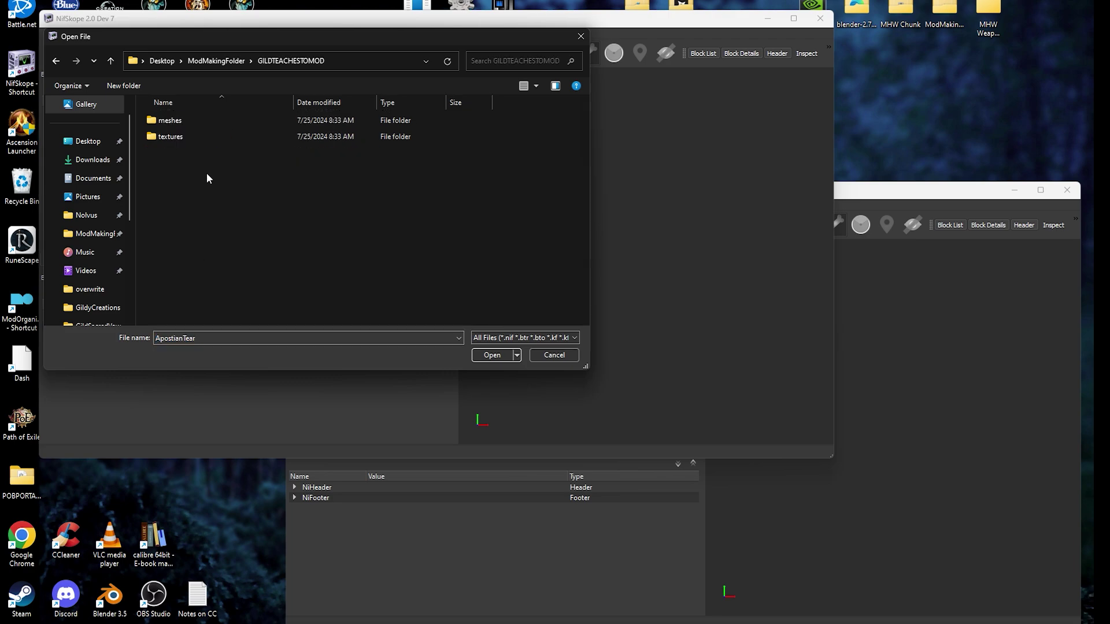
double_click(193, 119)
double_click(192, 117)
double_click(192, 116)
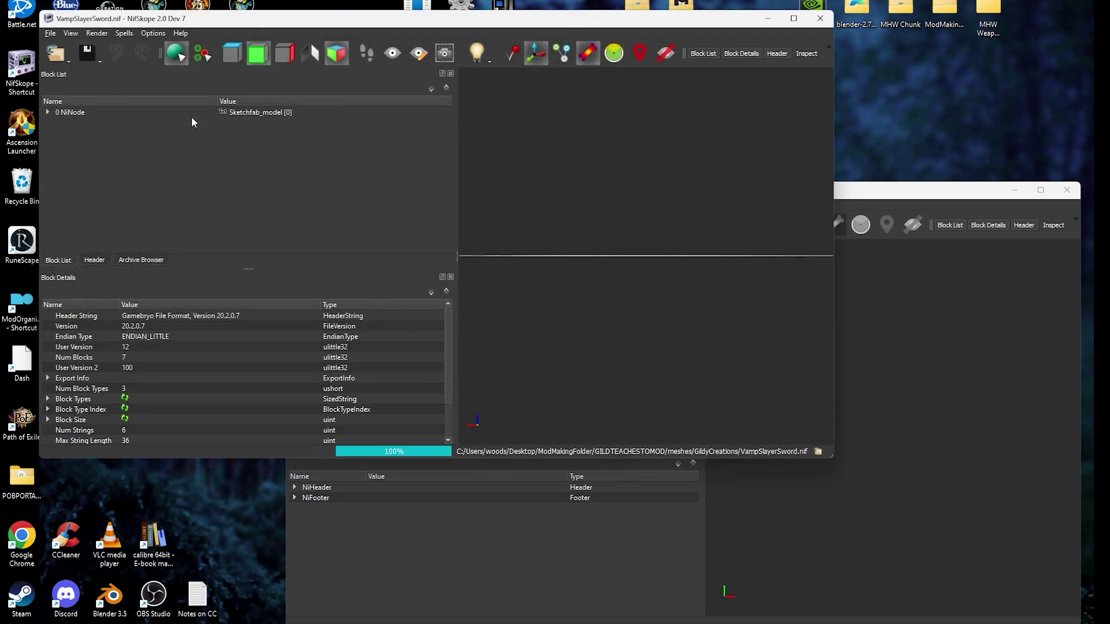
left_click(895, 323)
- Open 2hGREATSWORD.nif and delete the 30 NiNode scabbard branch and the Edgeblood01 shape
left_click(308, 226)
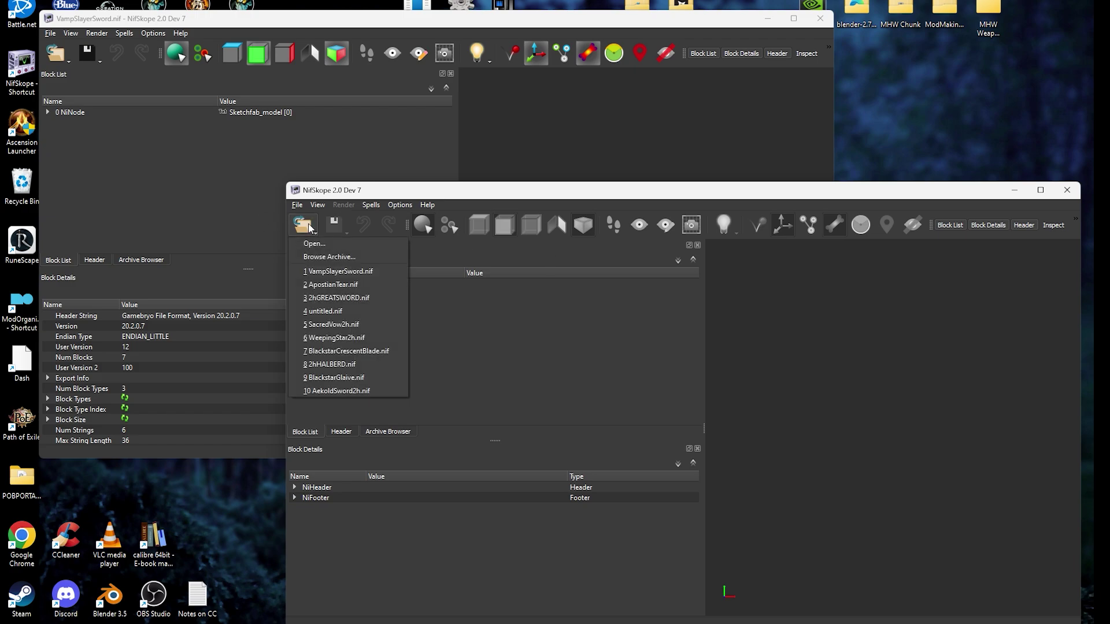
left_click(349, 299)
left_click(294, 283)
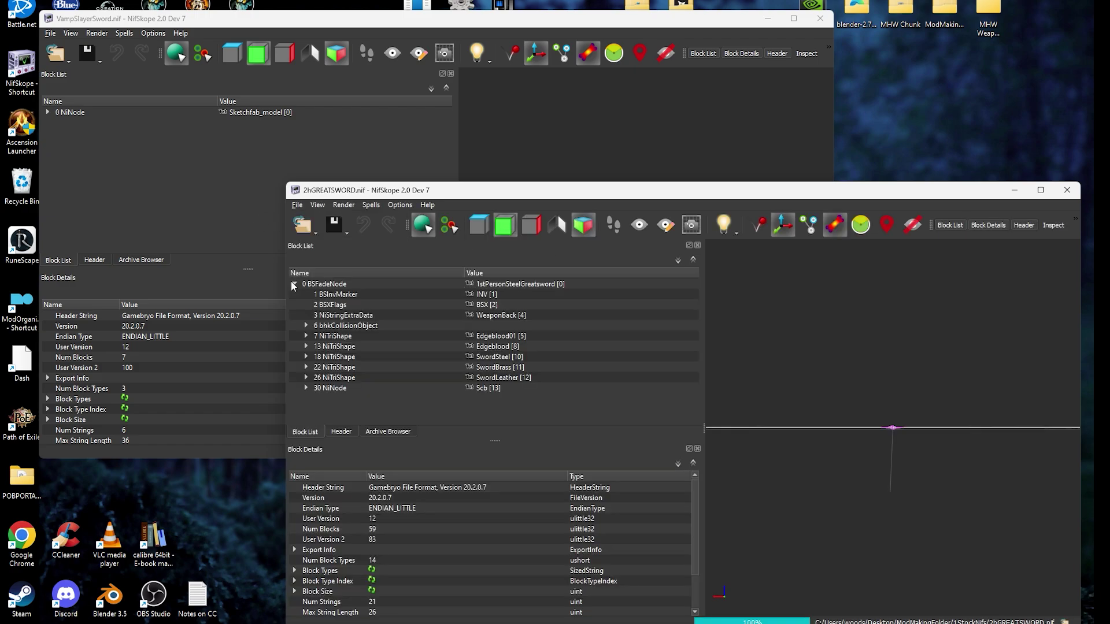
left_click(355, 389)
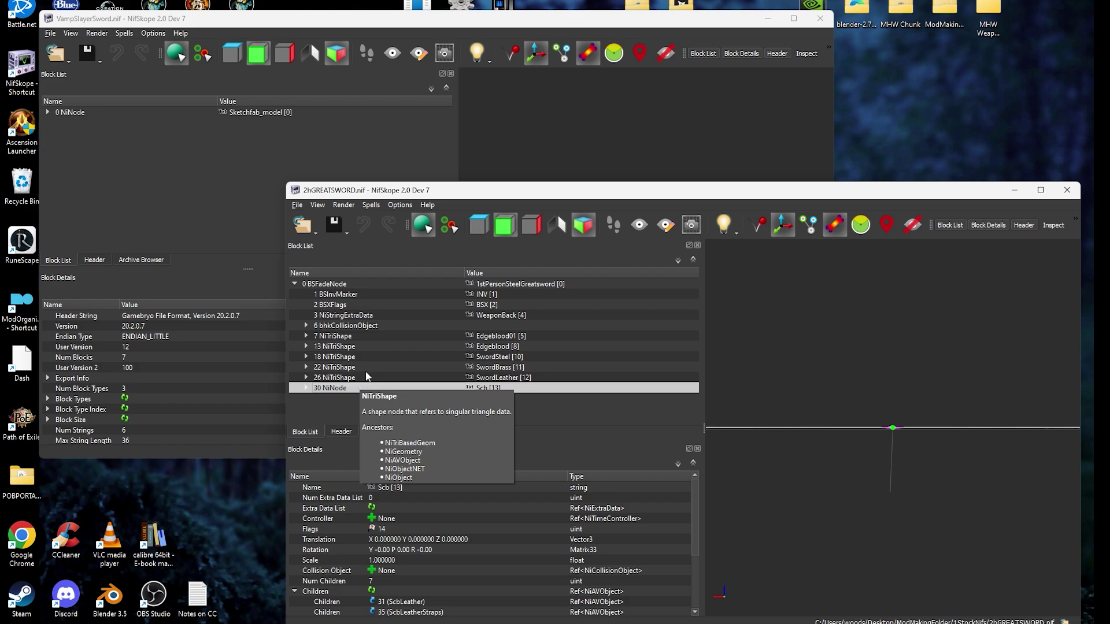
key("ctrl+shift+Delete")
key("ctrl+shift+Delete")
key("ctrl+shift+Delete")
key("ctrl+shift+Delete")
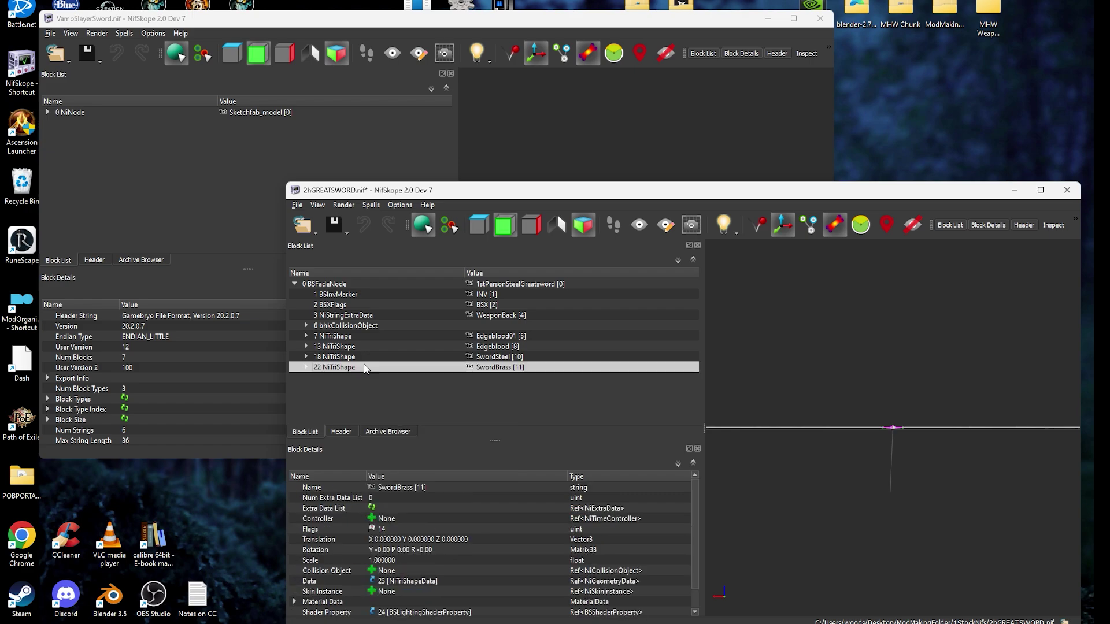
left_click(365, 337)
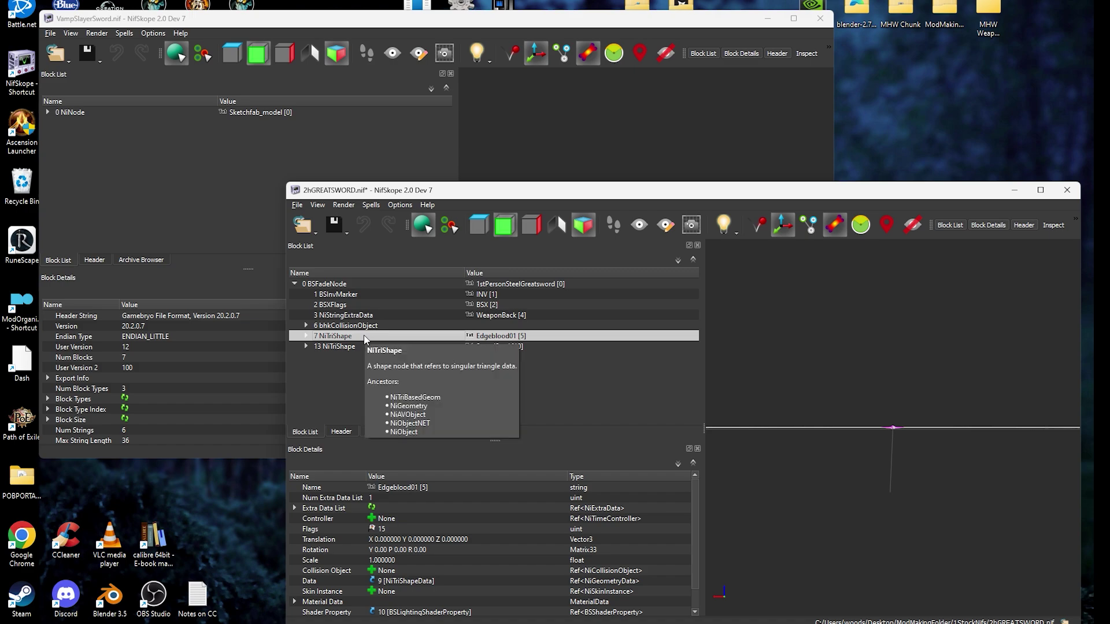
key("ctrl+shift+Delete")
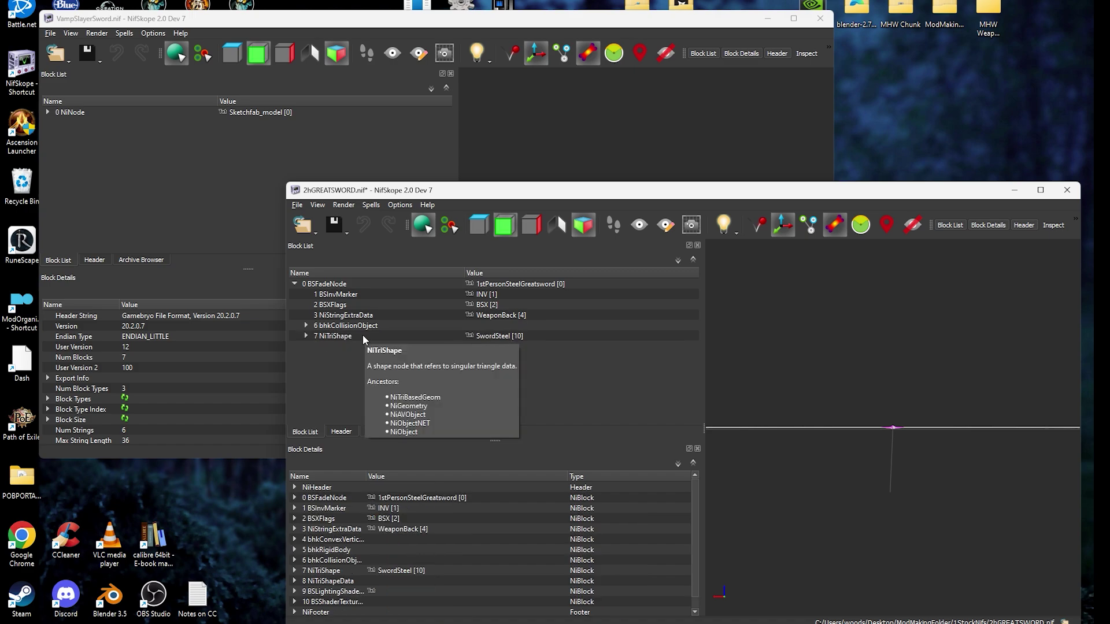
- In VampSlayerSword, expand the NiNode branches and select the sword's 6 NiTriShapeData block
left_click(48, 112)
left_click(59, 123)
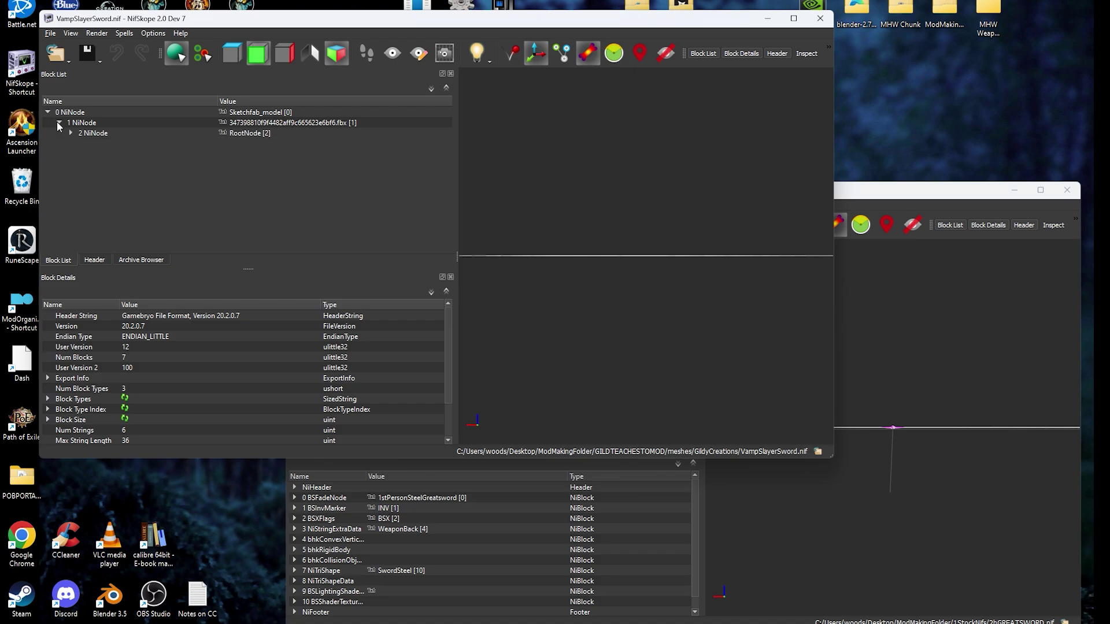
left_click(71, 133)
left_click(83, 143)
left_click(94, 154)
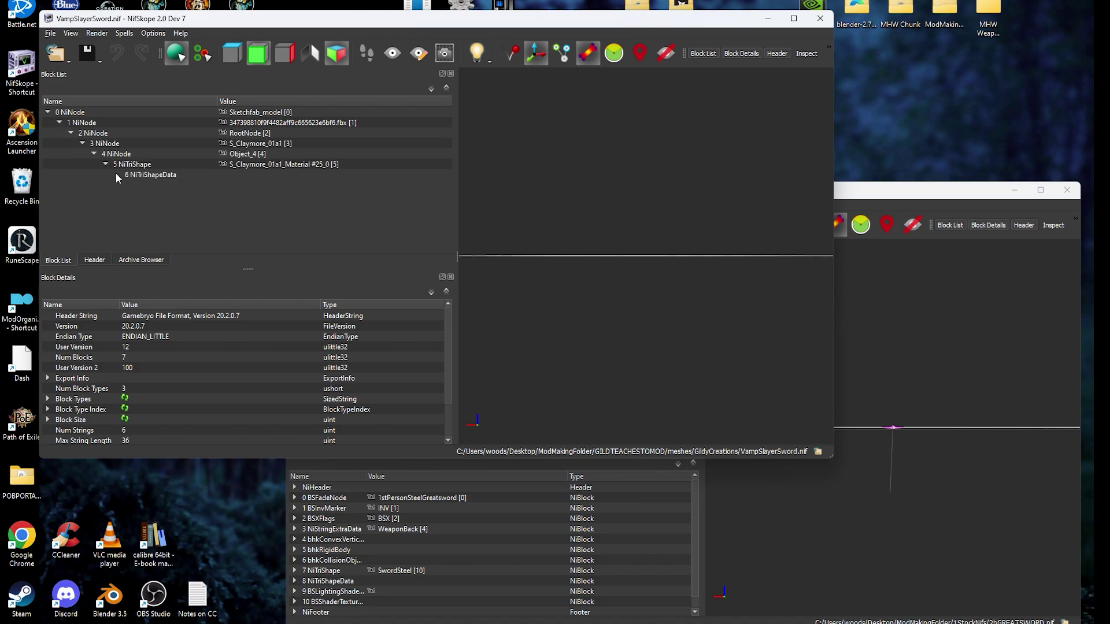
left_click(118, 175)
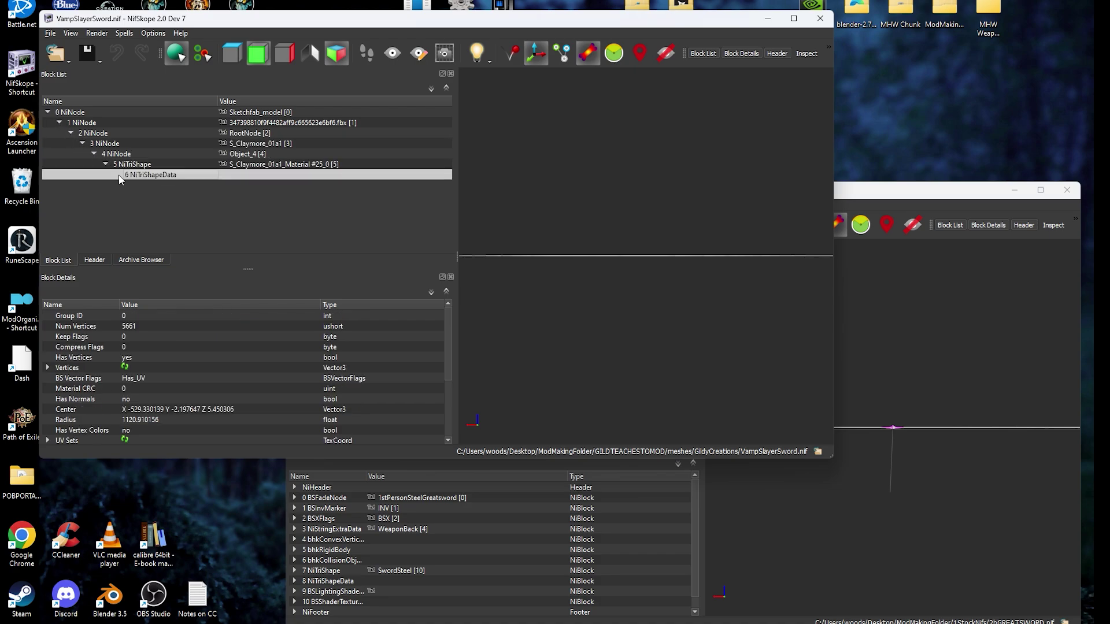
- Paste the Vampire Slayer mesh data over SwordSteel's 8 NiTriShapeData in 2hGREATSWORD
left_click(911, 320)
left_click(307, 336)
left_click(344, 347)
key("ctrl+shift+v")
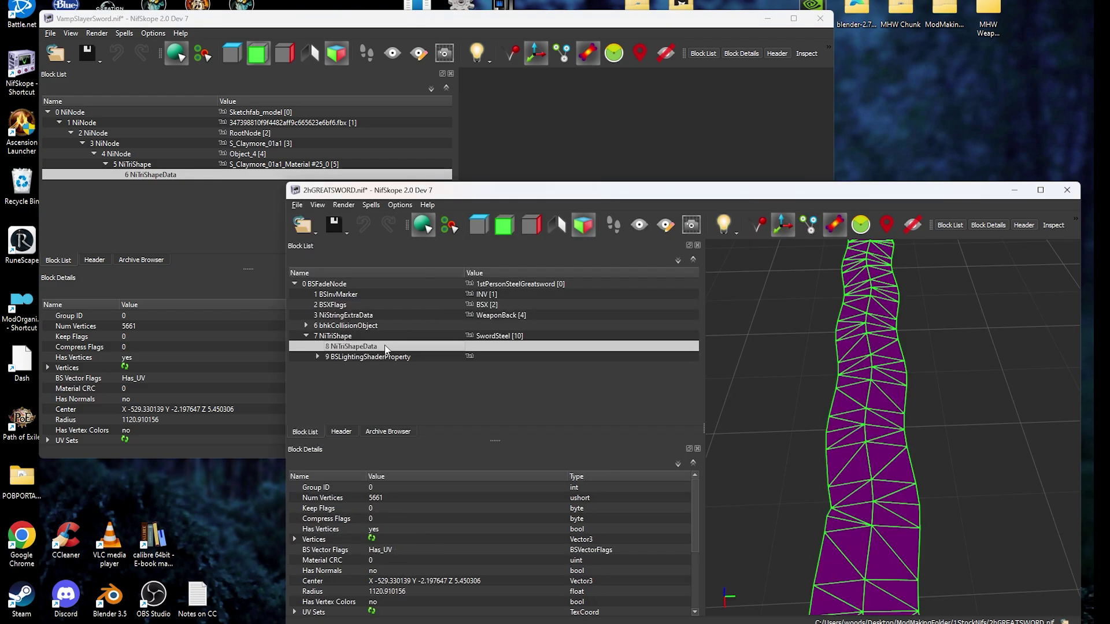
scroll(819, 398, "down", 8)
left_click_drag(790, 384, 883, 404)
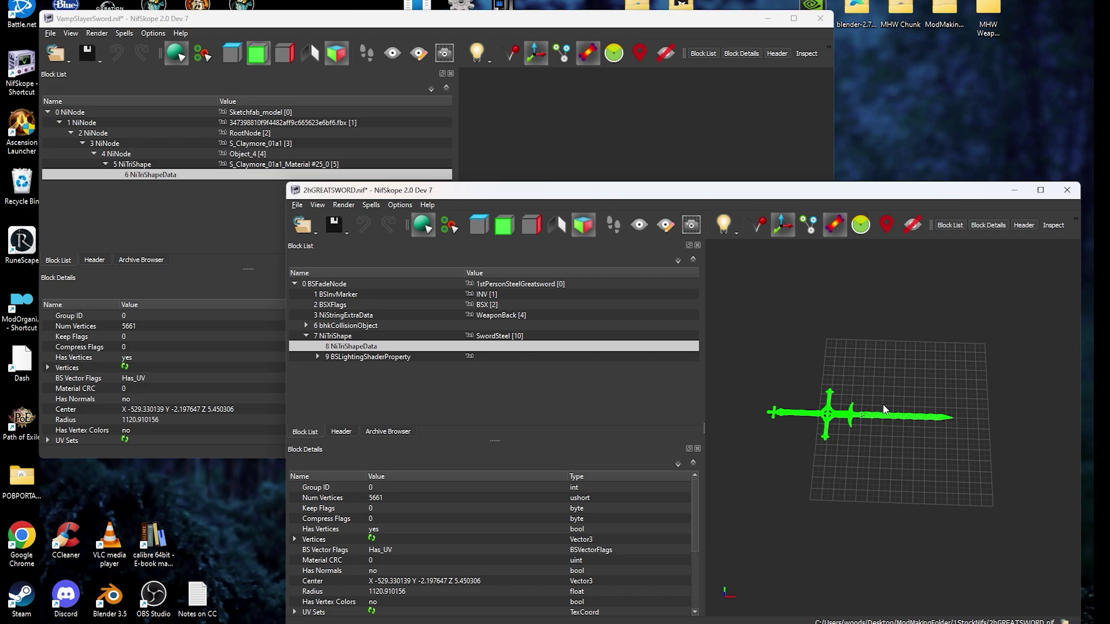
- Start a Save As and browse into ModMakingFolder's GILDTEACHESTOMOD folder
left_click(346, 230)
left_click(366, 260)
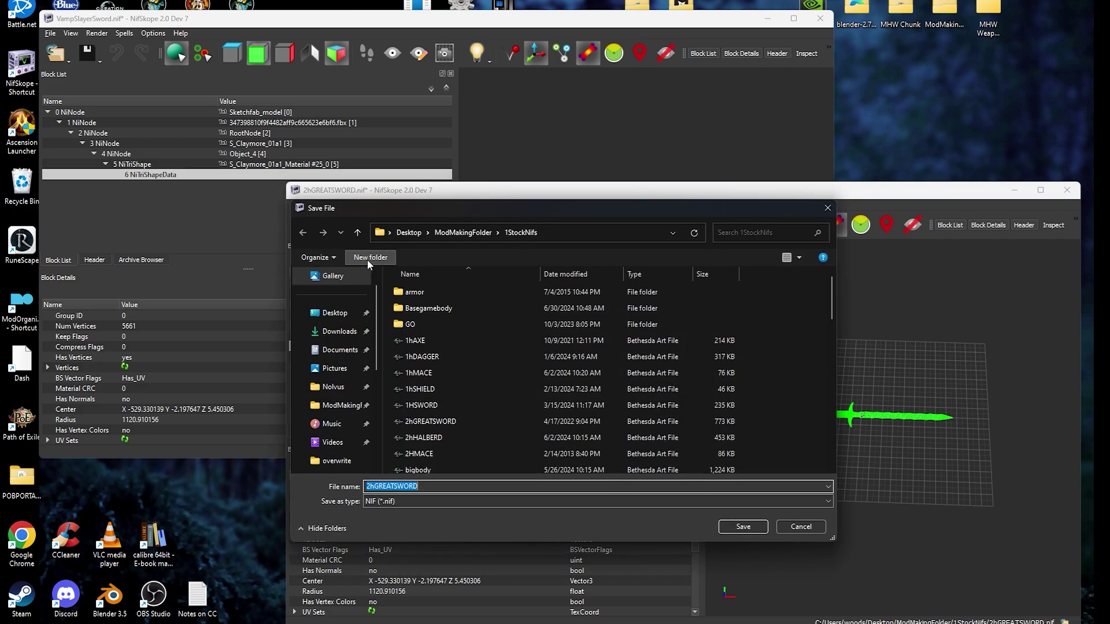
left_click(454, 232)
scroll(473, 316, "down", 5)
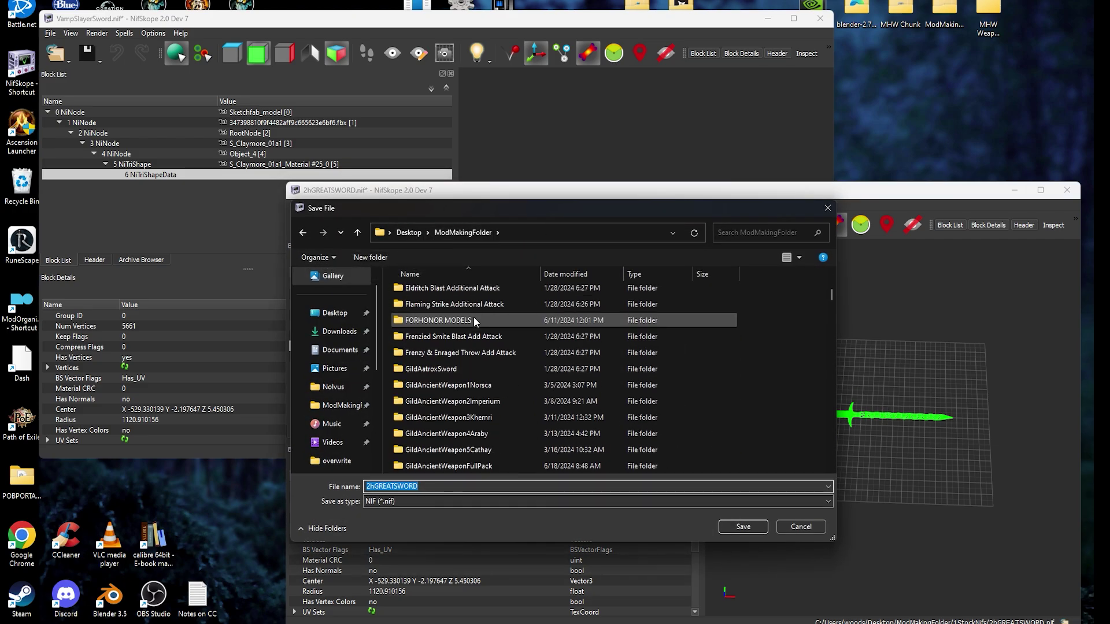
scroll(477, 317, "down", 15)
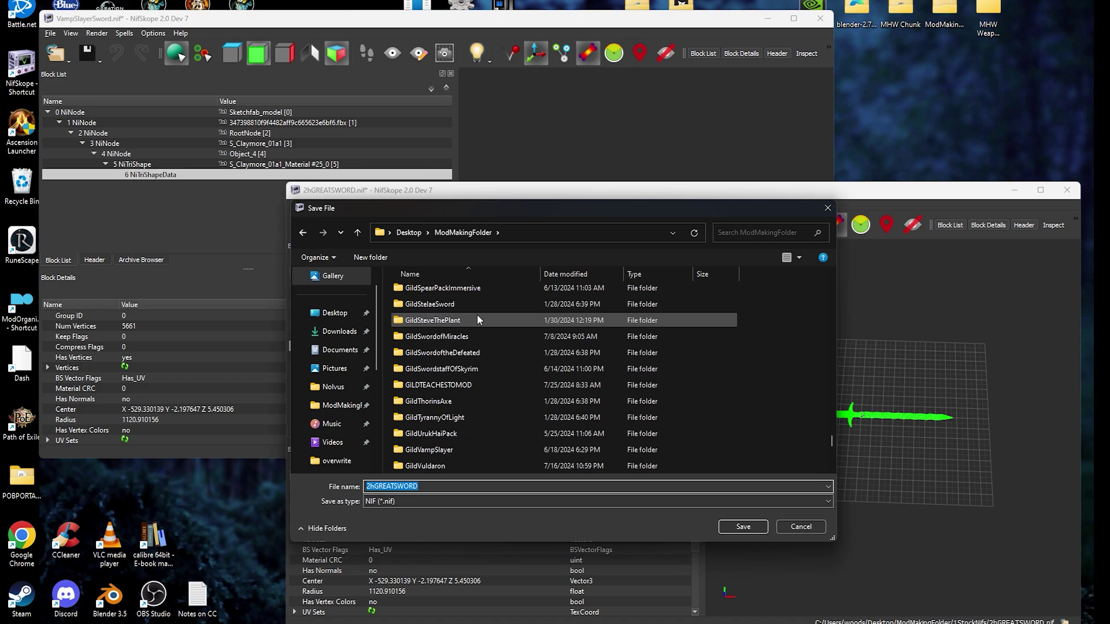
double_click(457, 336)
- Overwrite meshes\GildyCreations\VampSlayerSword.nif, then close the original file without saving
double_click(425, 293)
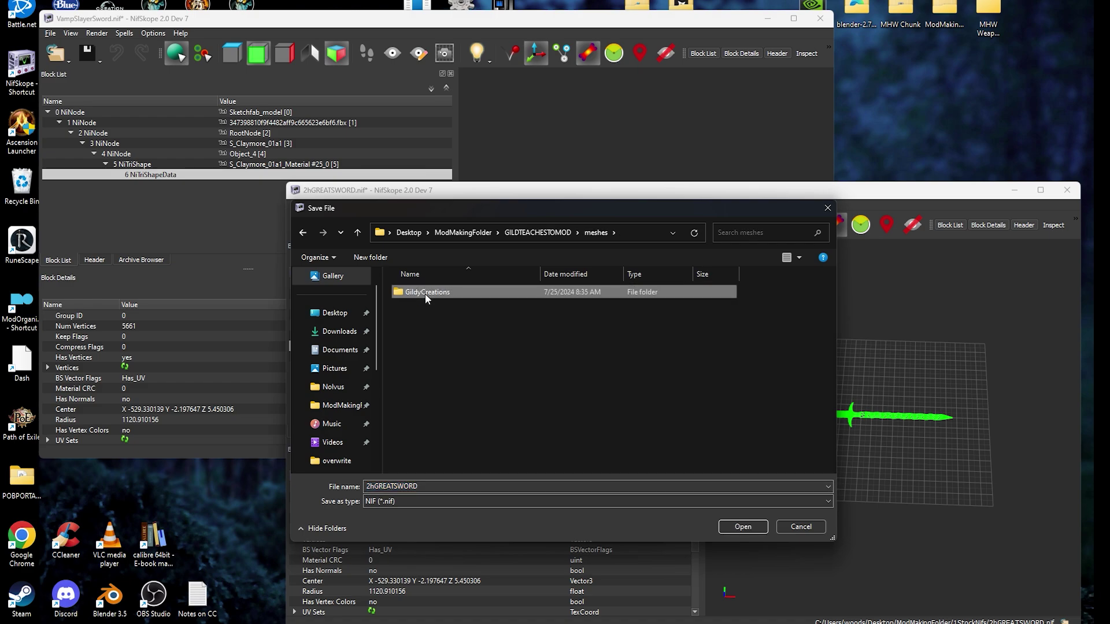
double_click(425, 292)
left_click(425, 293)
double_click(425, 292)
left_click(584, 324)
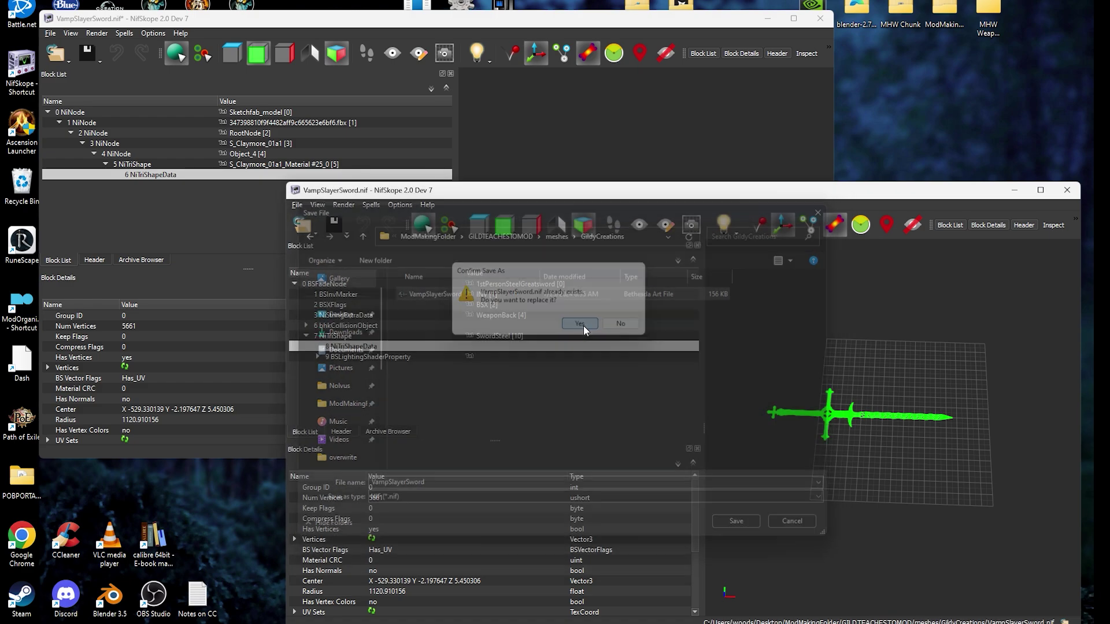
left_click(820, 18)
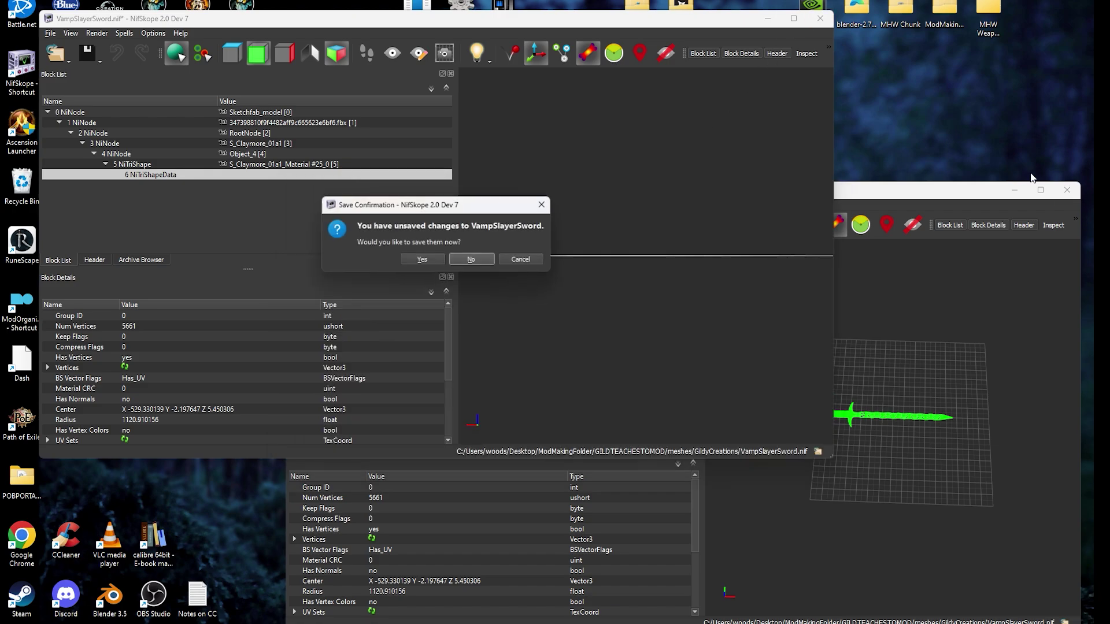
left_click(473, 261)
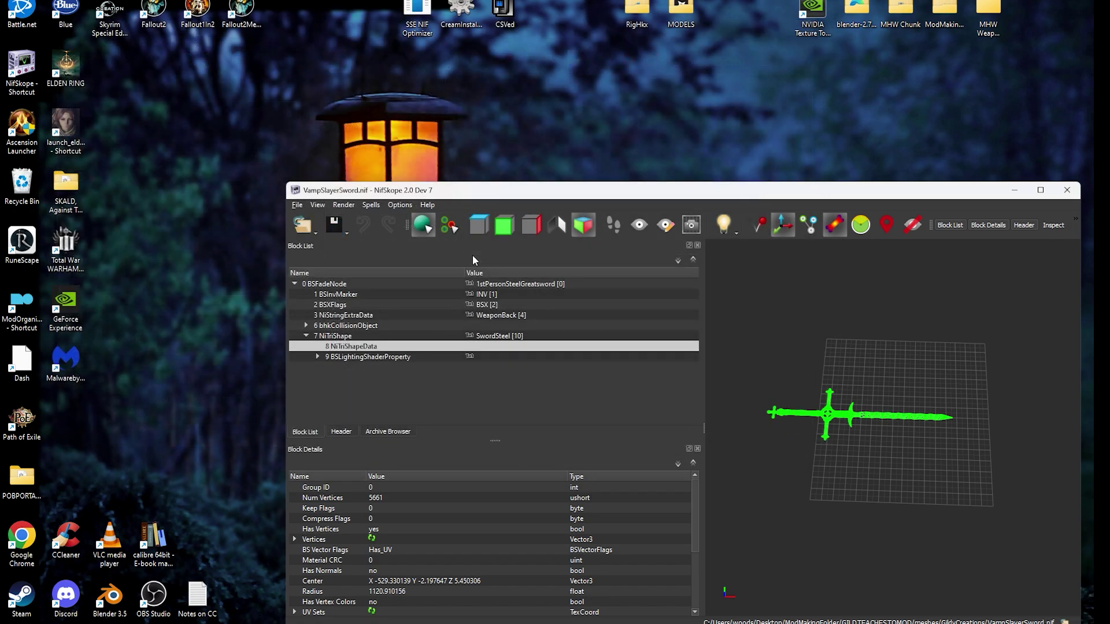
- Close NifSkope and compress the GILDTEACHESTOMOD folder in ModMakingFolder into a zip
left_click(1069, 191)
left_click_drag(1107, 116, 487, 144)
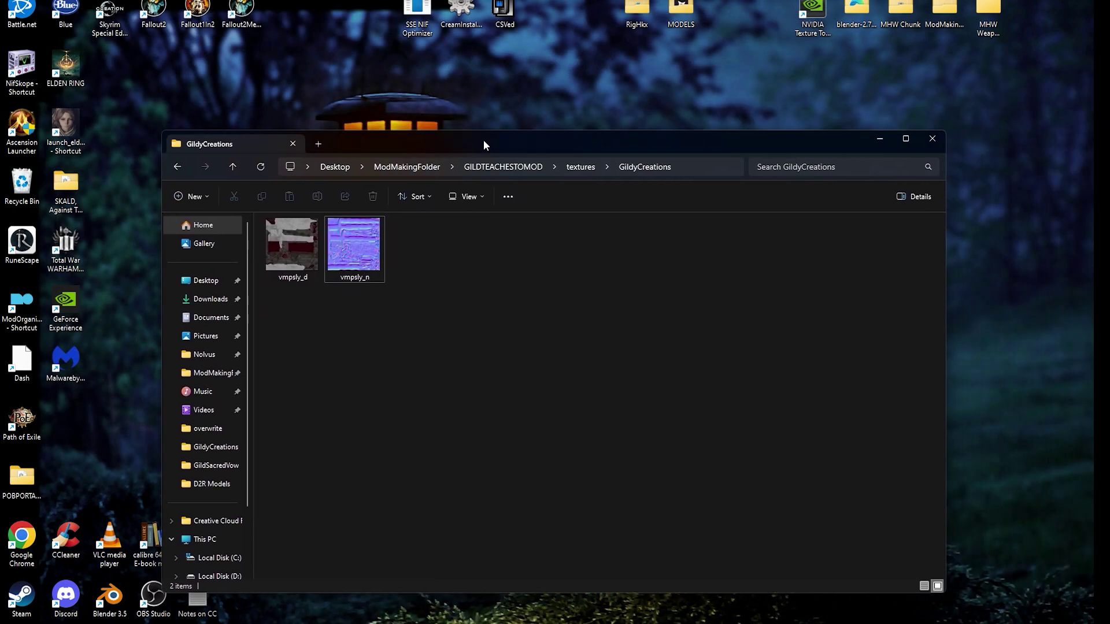
left_click(490, 167)
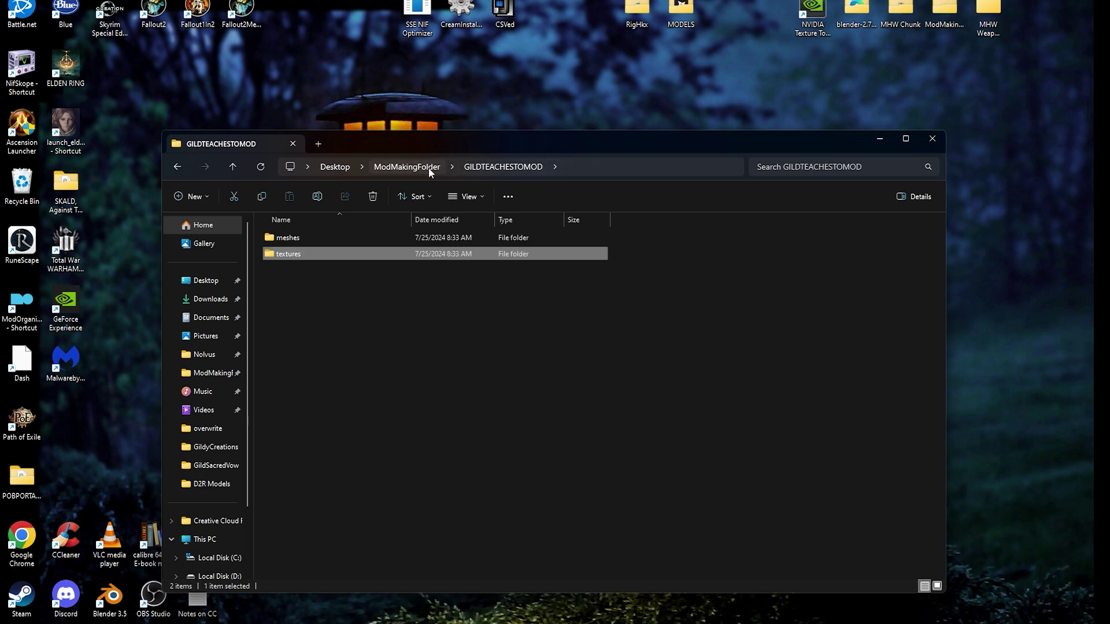
left_click(412, 166)
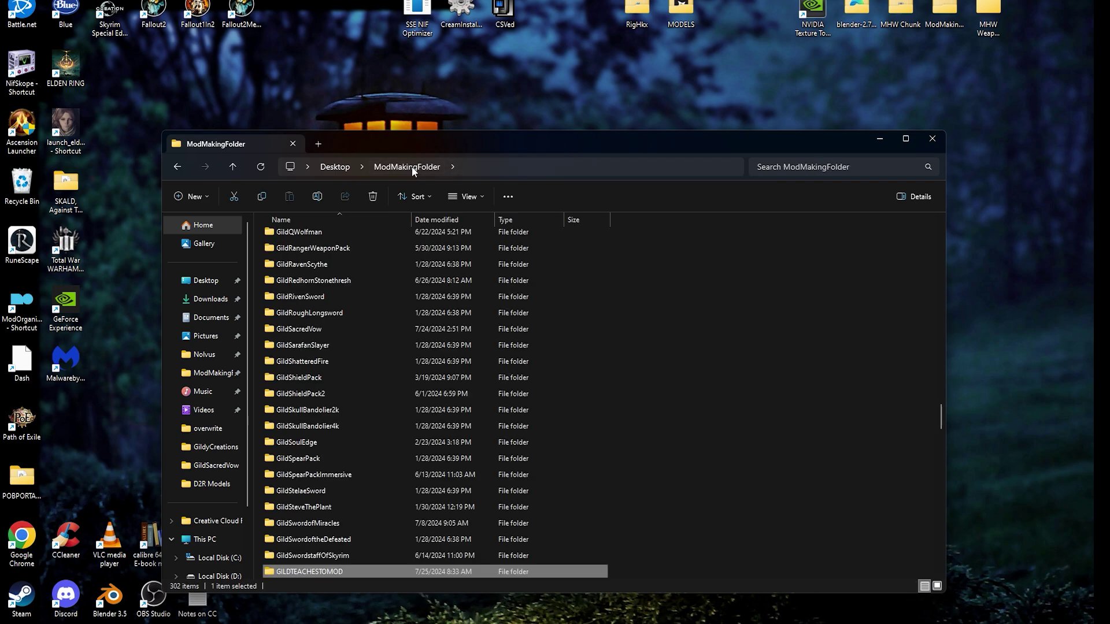
right_click(312, 571)
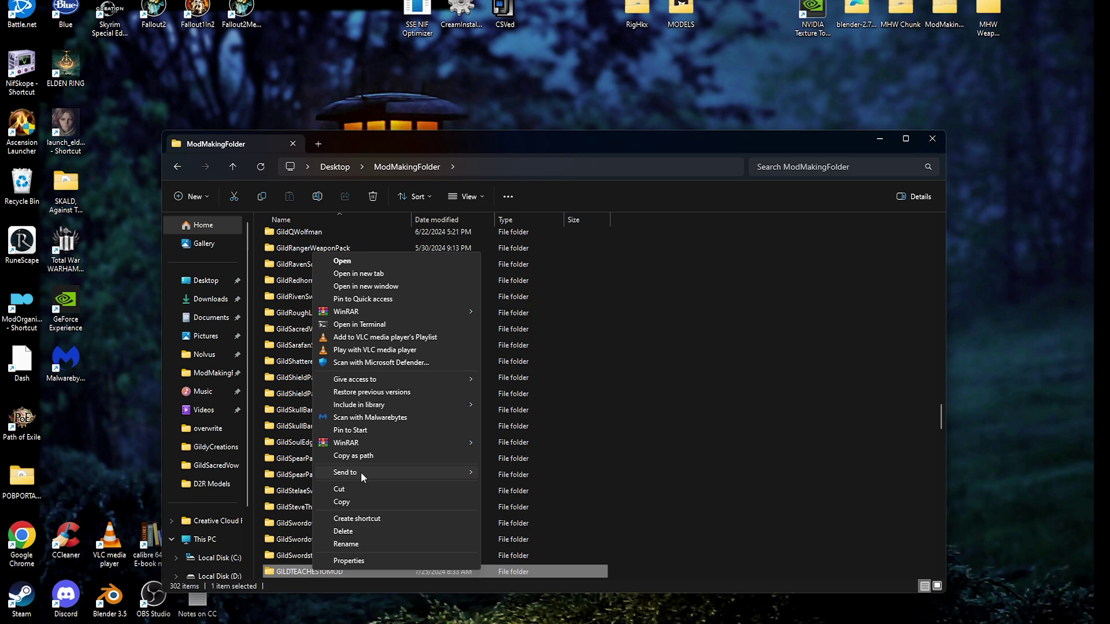
mouse_move(361, 473)
left_click(533, 490)
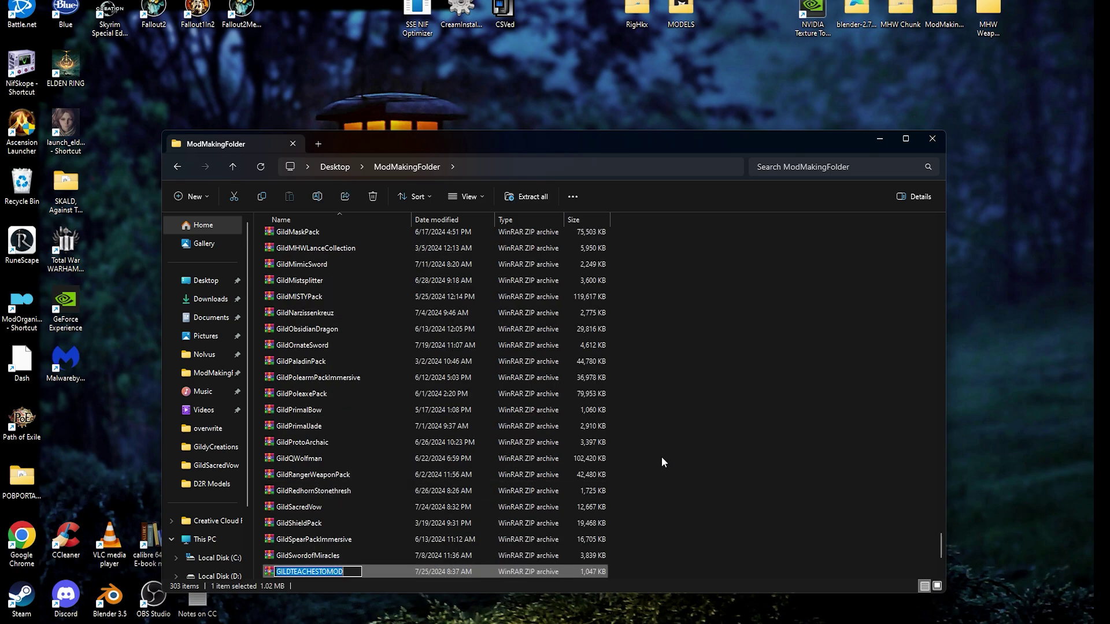
- Keep the zip's default name and pick GILDTEACHESTOMOD.zip to install in Mod Organizer 2
key("Return")
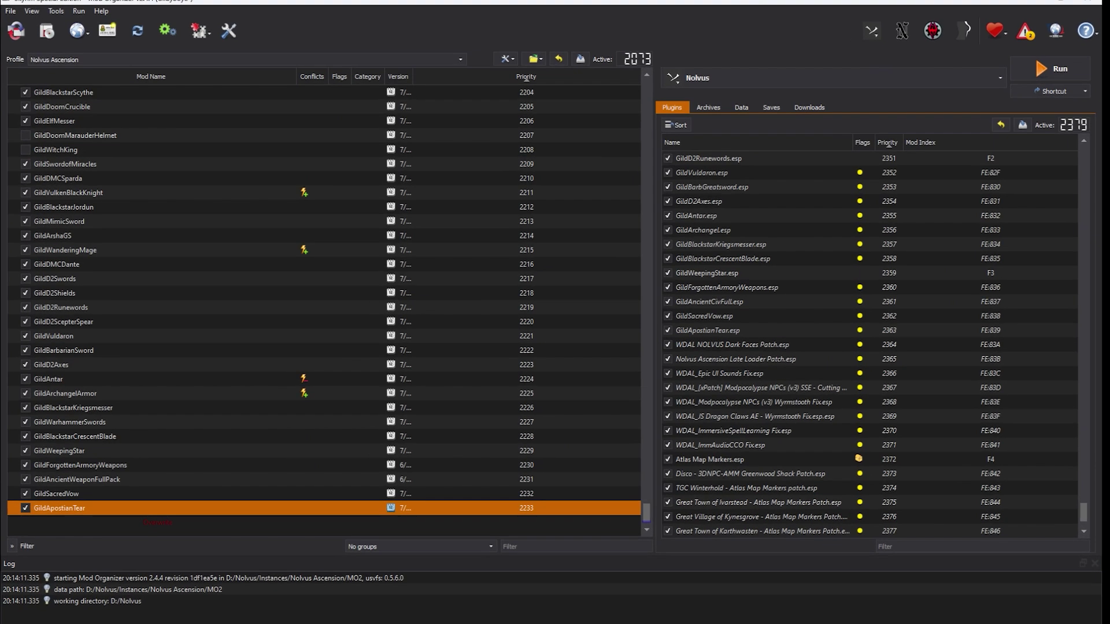
left_click(52, 30)
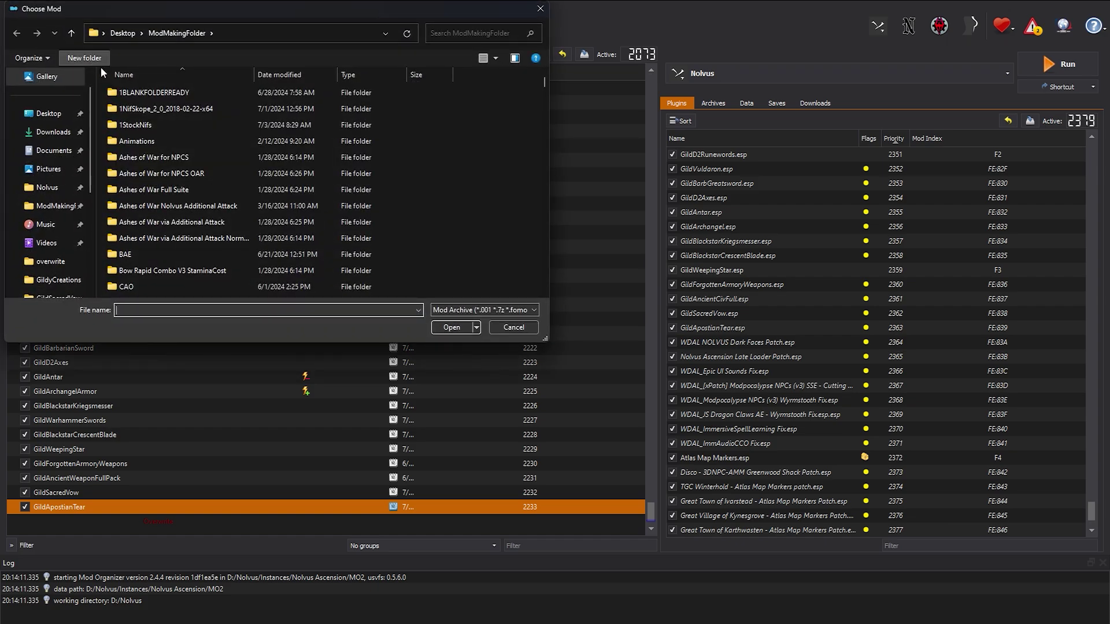
type("gildteache")
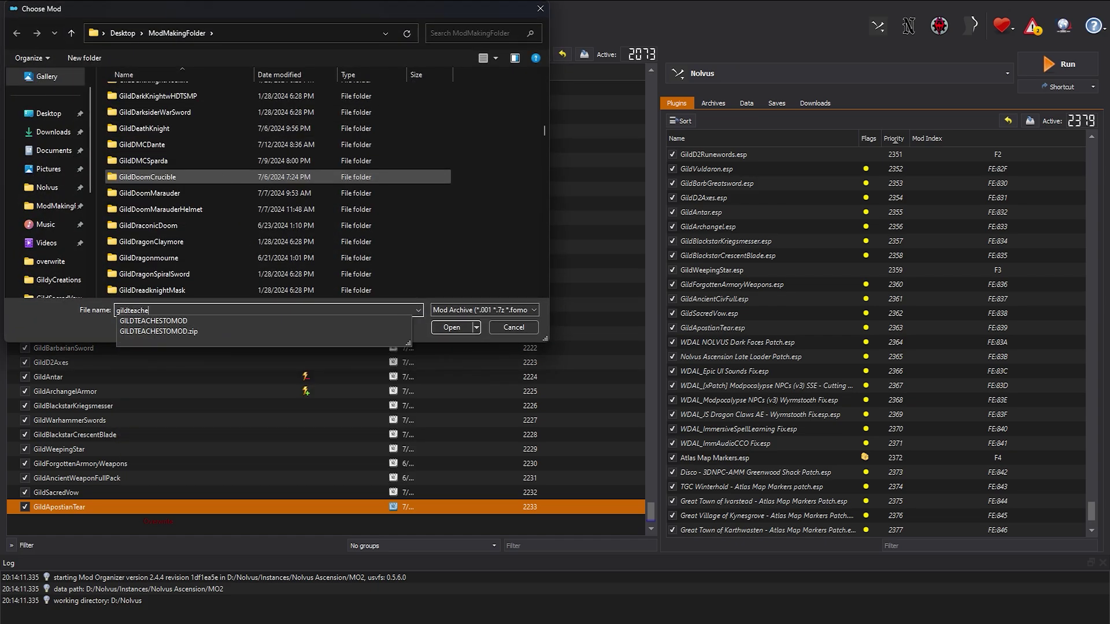
key("Down")
key("Down")
key("Return")
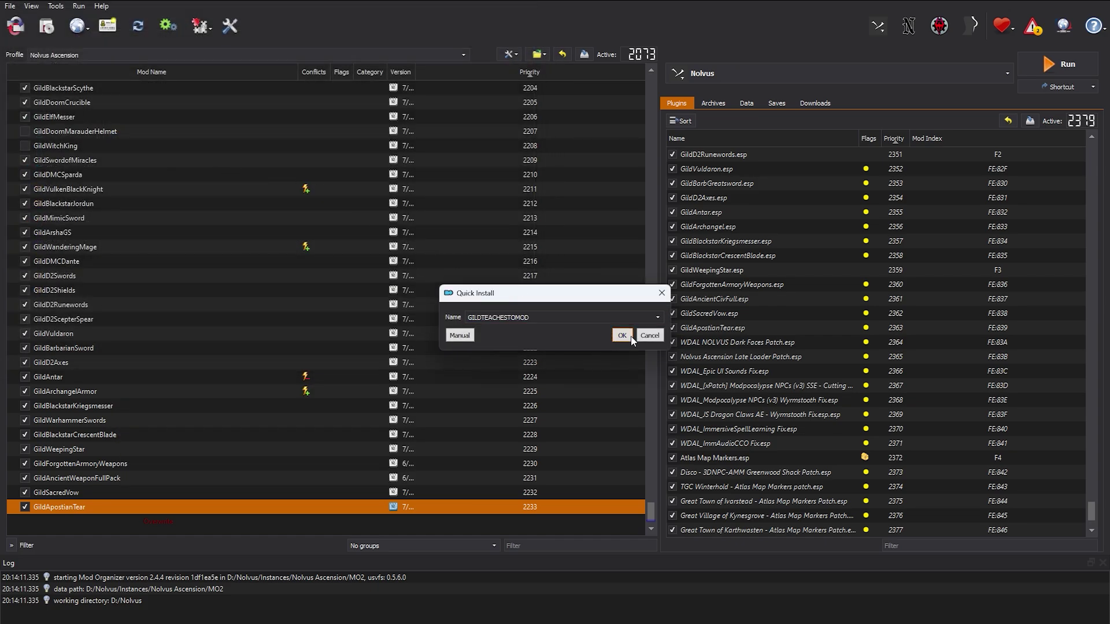
- Install the mod as GILDTEACHESTOMOD, enable it, and launch Outfit Studio
left_click(629, 335)
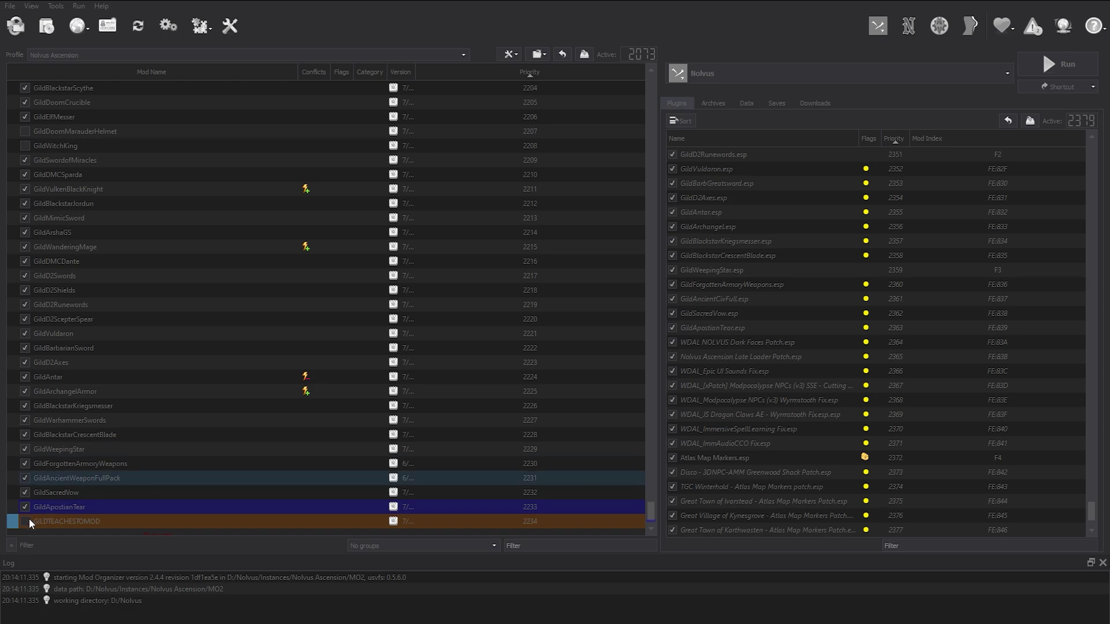
left_click(25, 522)
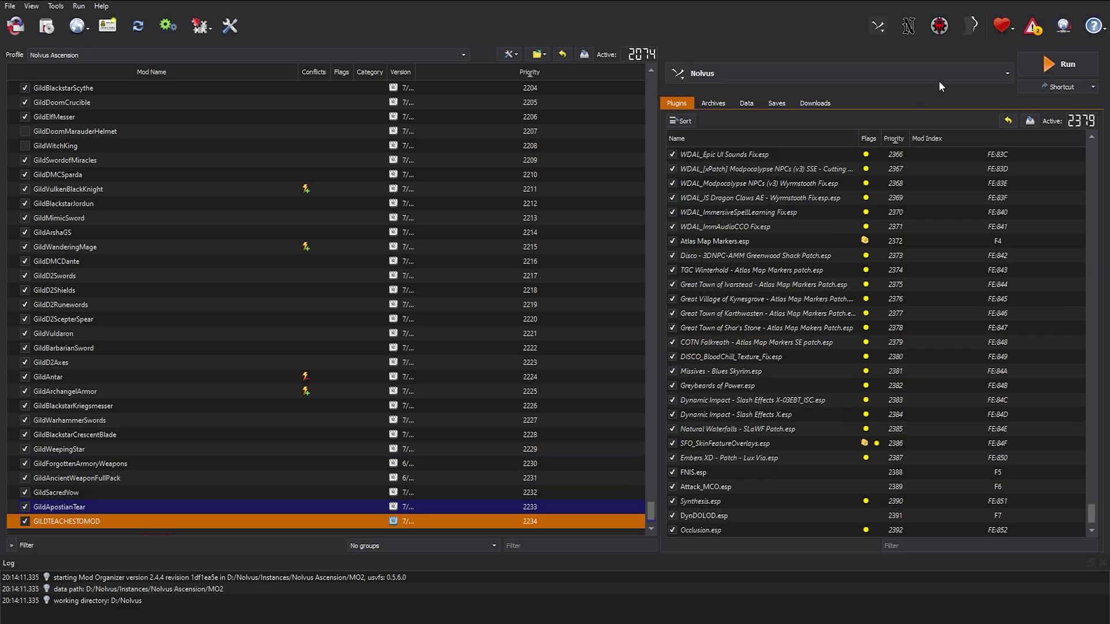
left_click(969, 35)
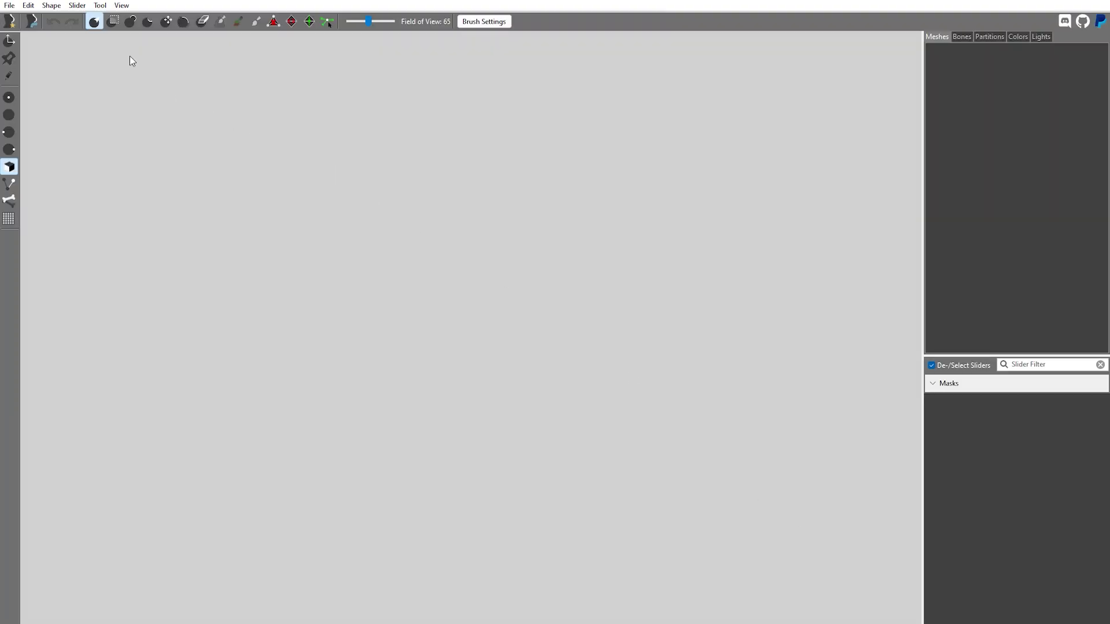
- Import VampSlayerSword.nif from GILDTEACHESTOMOD\meshes\GildyCreations, optimized for SSE
left_click(8, 6)
mouse_move(64, 168)
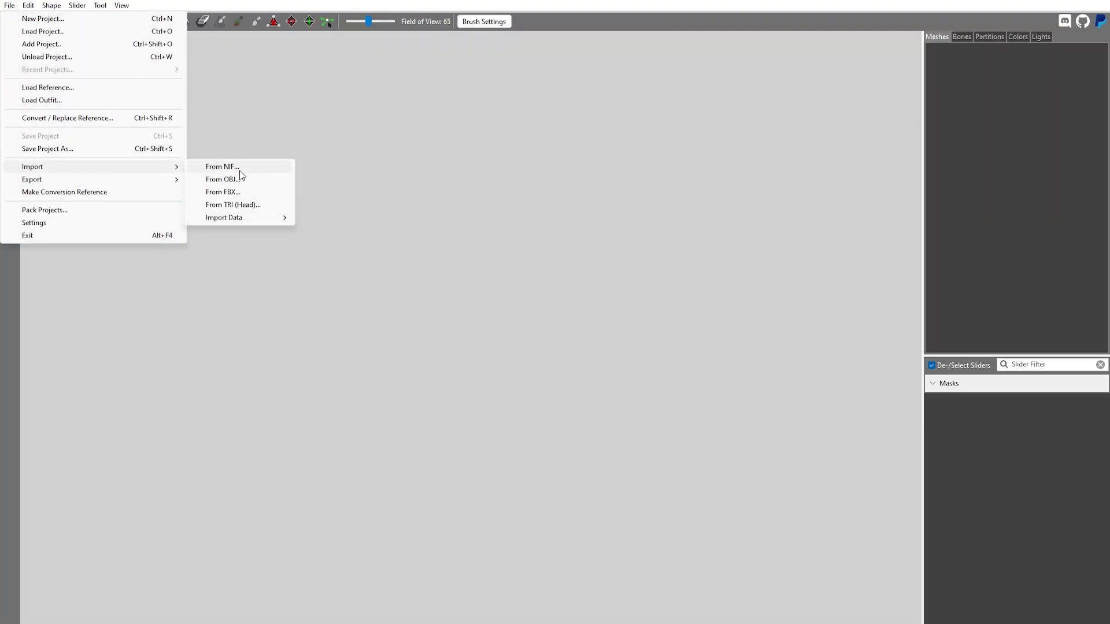
left_click(222, 168)
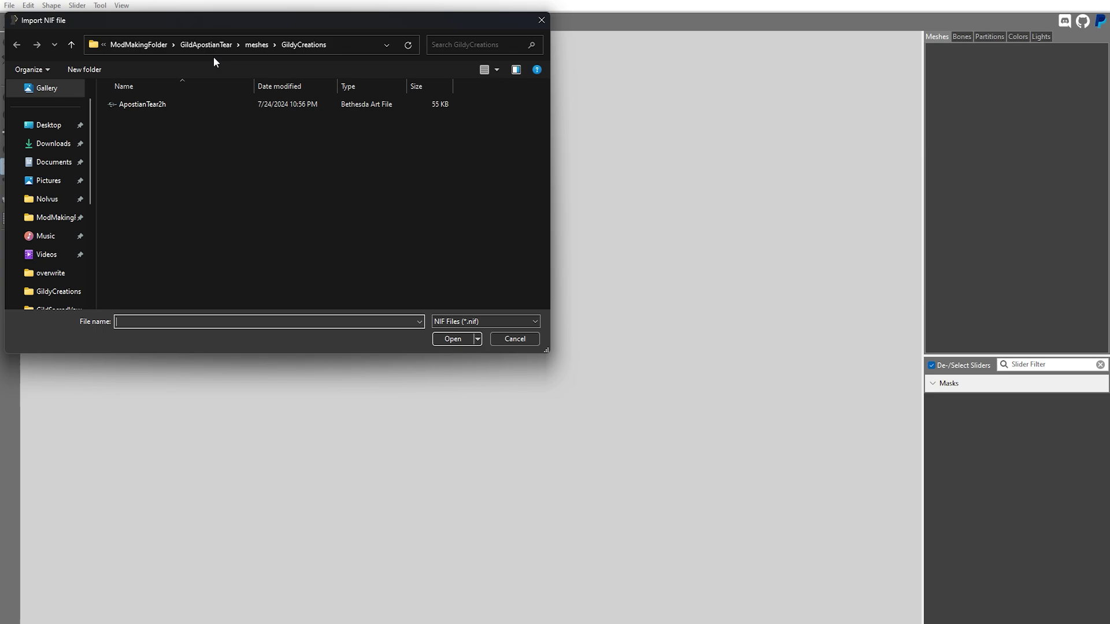
left_click(186, 45)
left_click(161, 45)
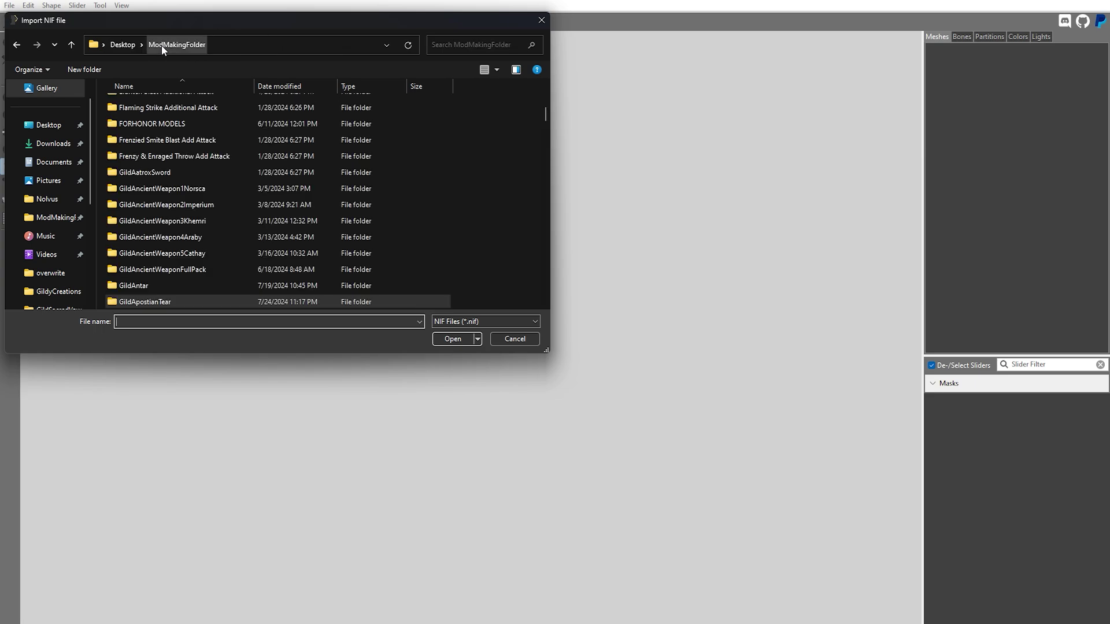
scroll(184, 297, "down", 3)
double_click(174, 289)
double_click(148, 108)
double_click(148, 109)
double_click(148, 108)
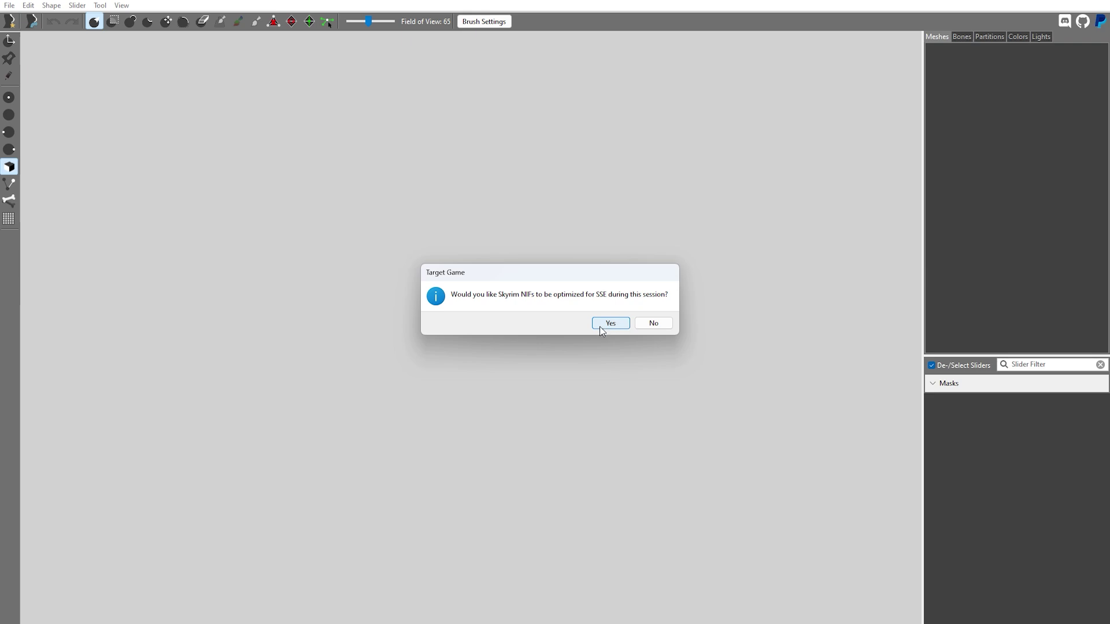
left_click(611, 323)
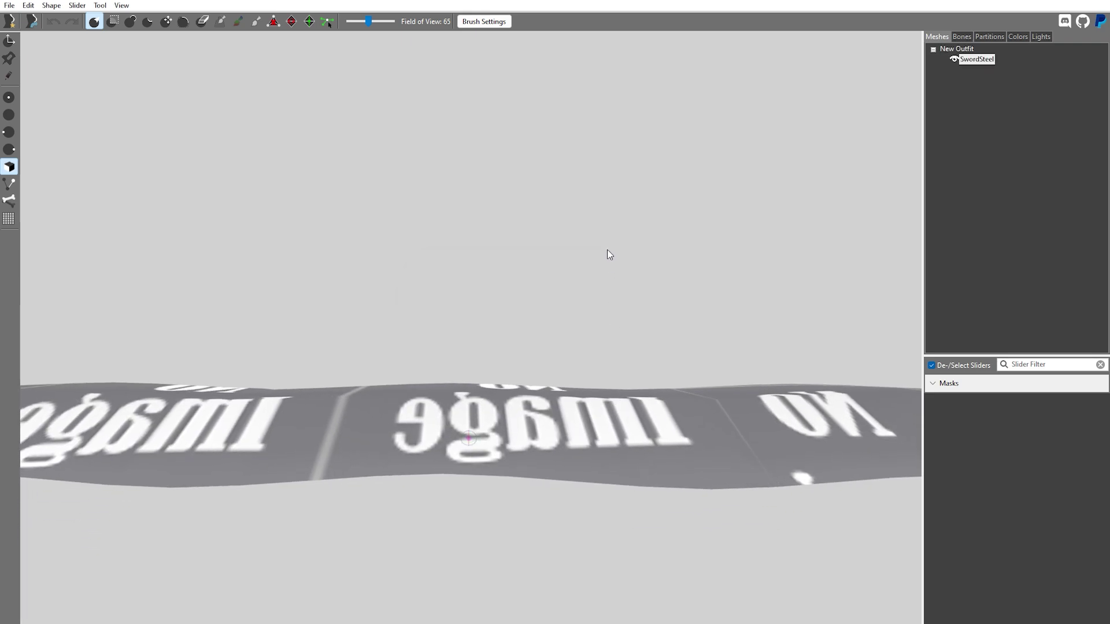
- Scale the SwordSteel mesh uniformly to 0.178 and open its Shape Properties
right_click(974, 62)
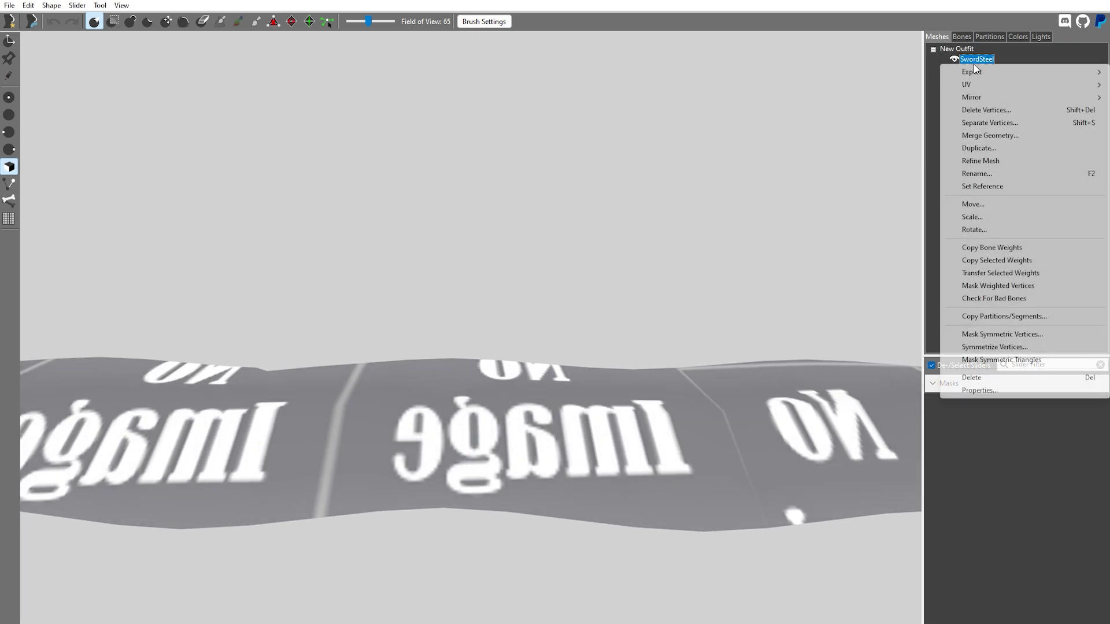
left_click(981, 220)
left_click_drag(503, 309, 441, 321)
left_click(641, 376)
right_click_drag(641, 382, 1024, 97)
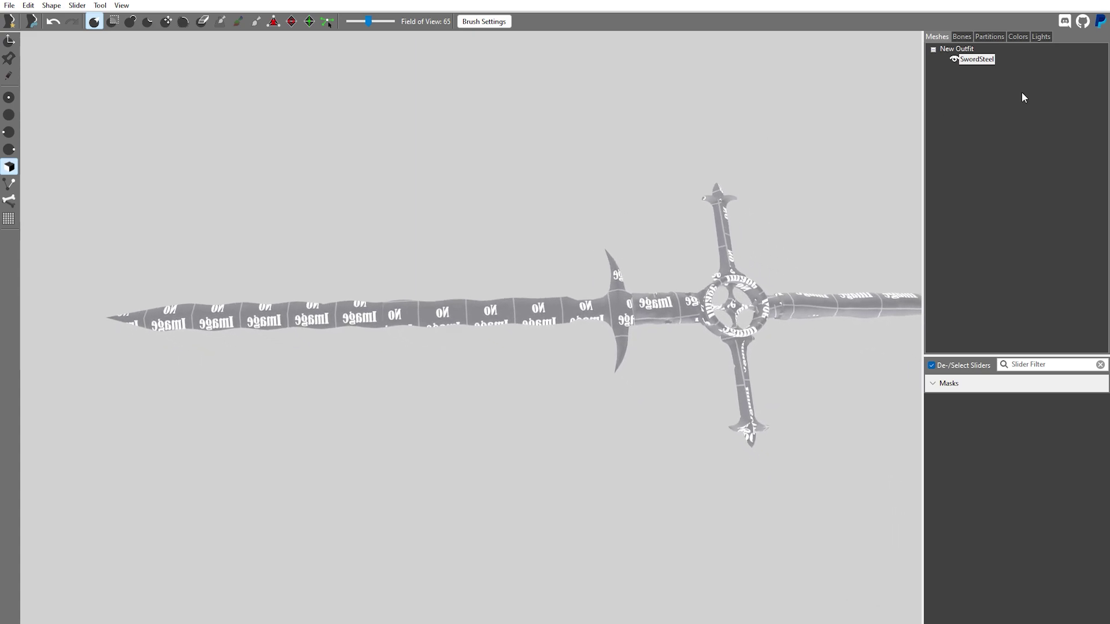
double_click(975, 60)
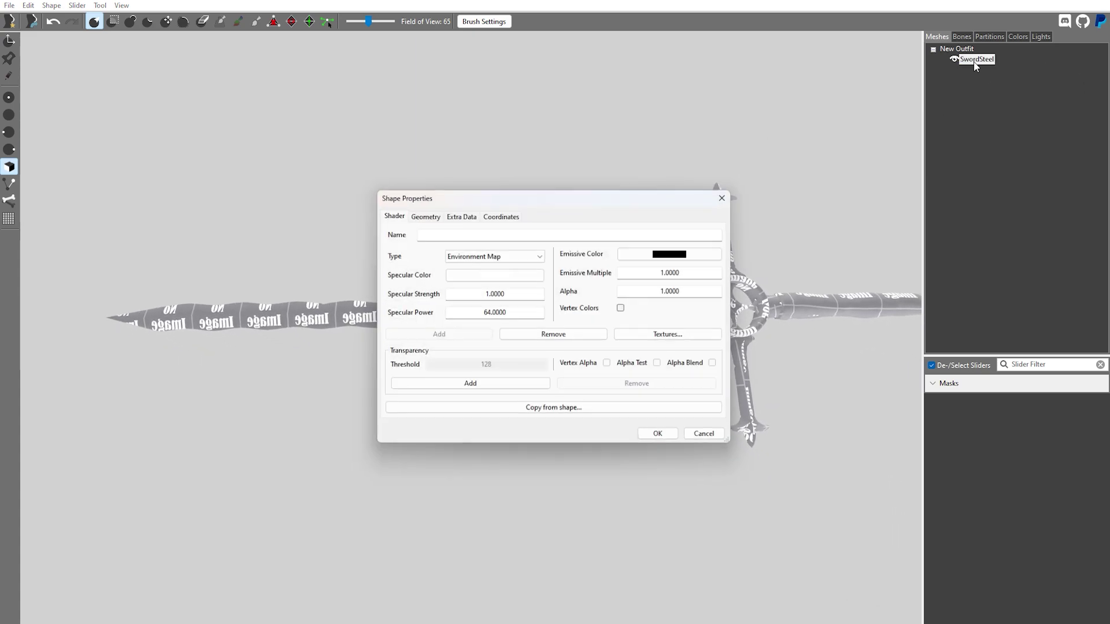
- Clear SwordSteel's Env Mask, Environment and Normal texture paths
left_click(673, 336)
left_click(503, 322)
key("Delete")
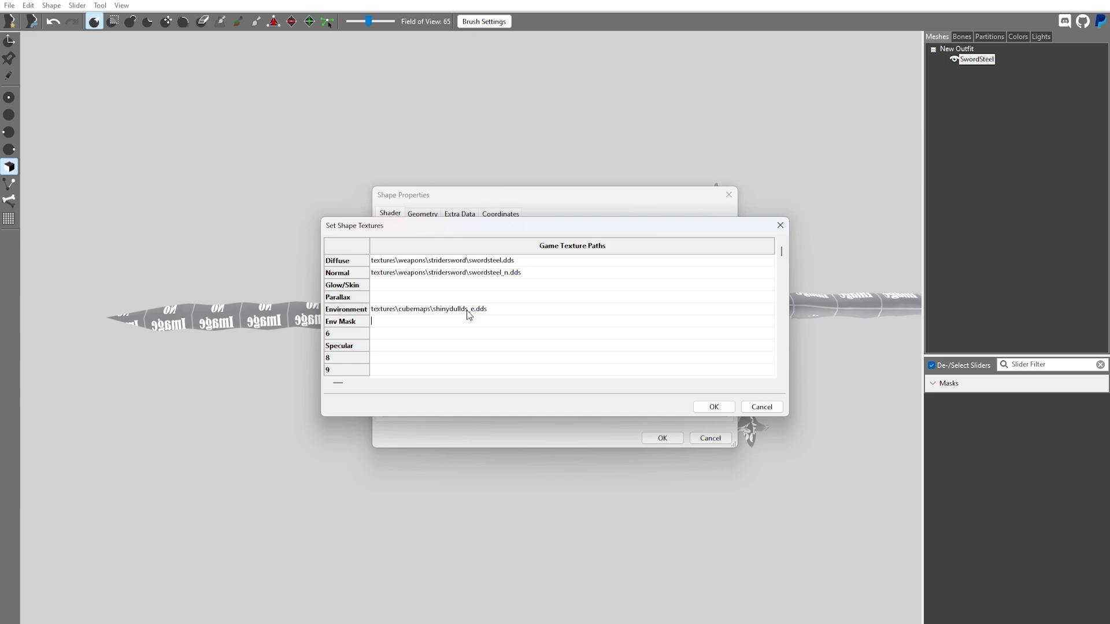
double_click(481, 307)
key("Delete")
double_click(500, 272)
key("Delete")
- Set Diffuse to textures\GildyCreations\vmpsly_d.dds and Normal to vmpsly_n.dds, and apply
double_click(513, 260)
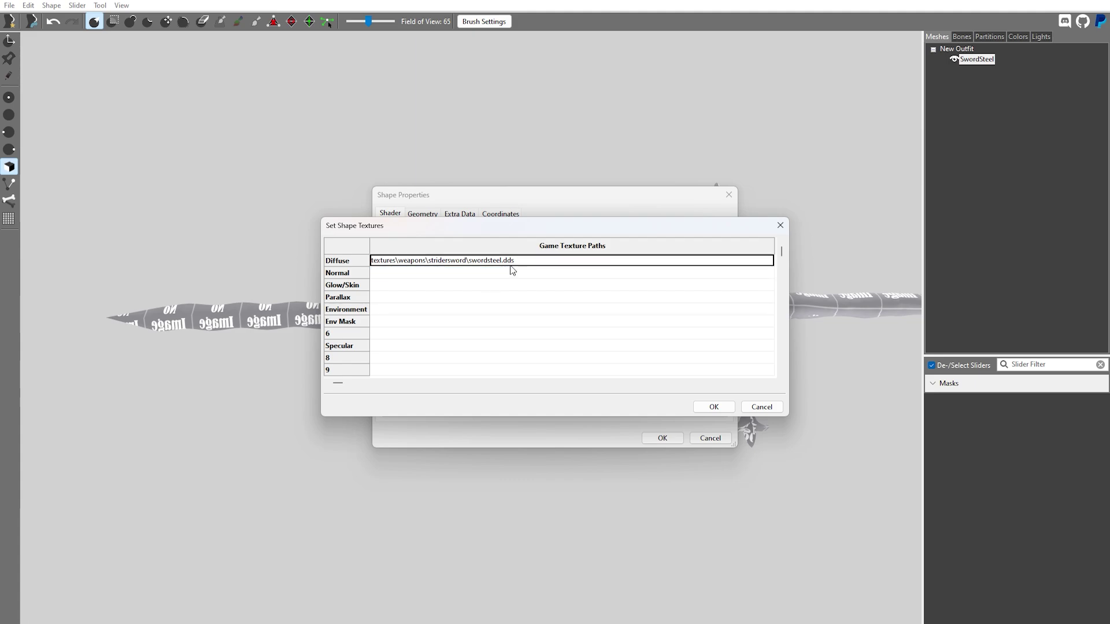
left_click_drag(514, 260, 400, 274)
type("Gi")
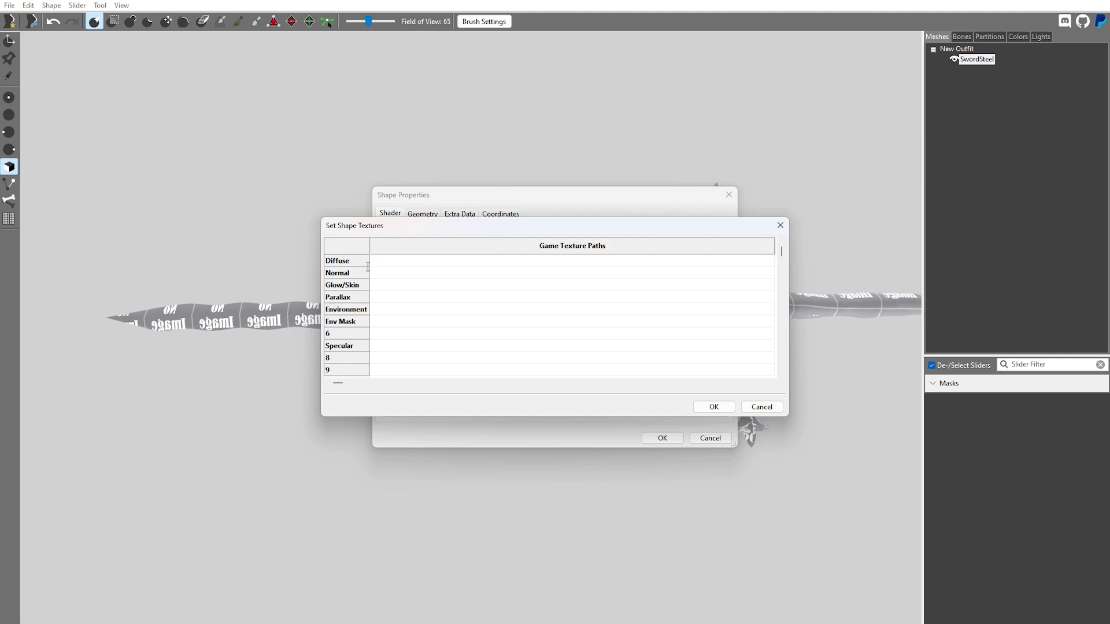
key("ctrl+a")
key("ctrl+c")
double_click(473, 273)
key("ctrl+v")
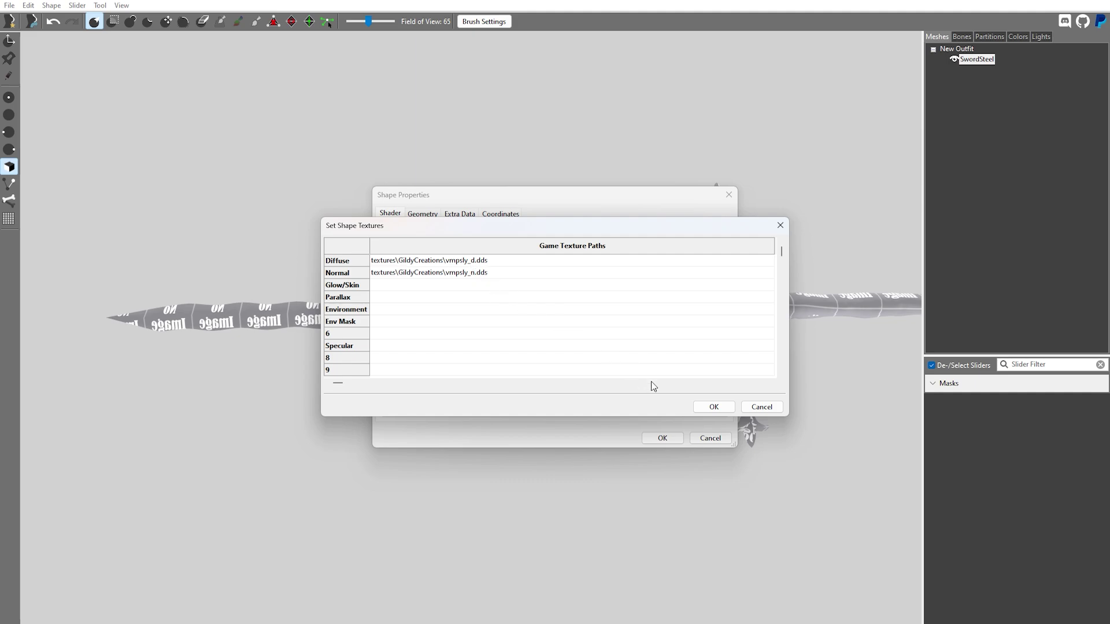
left_click(714, 407)
left_click(657, 438)
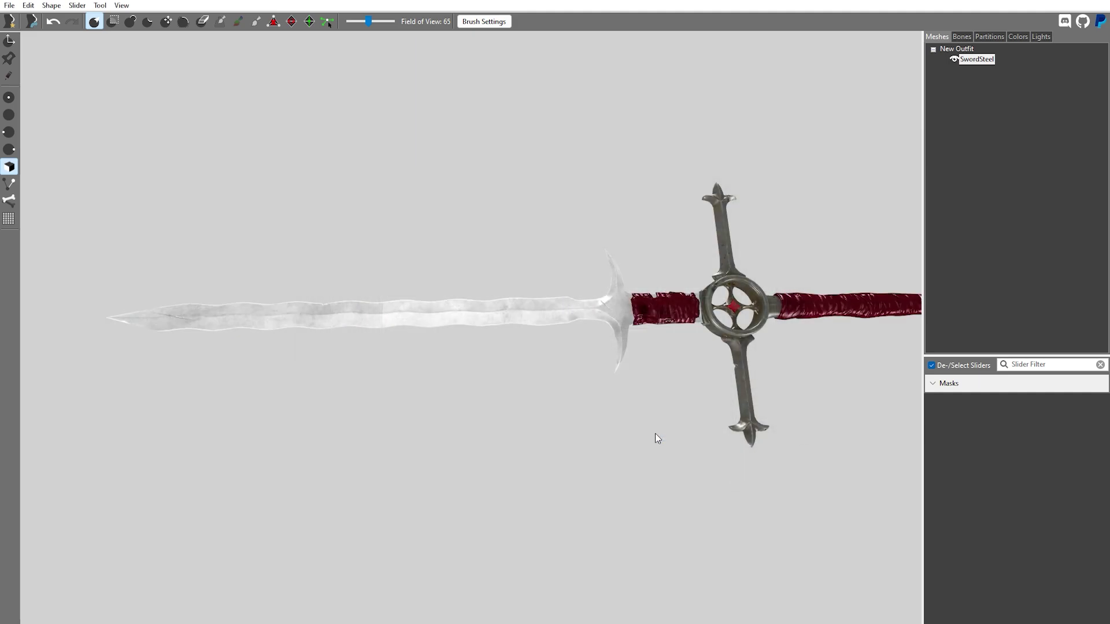
middle_click_drag(657, 438, 539, 421)
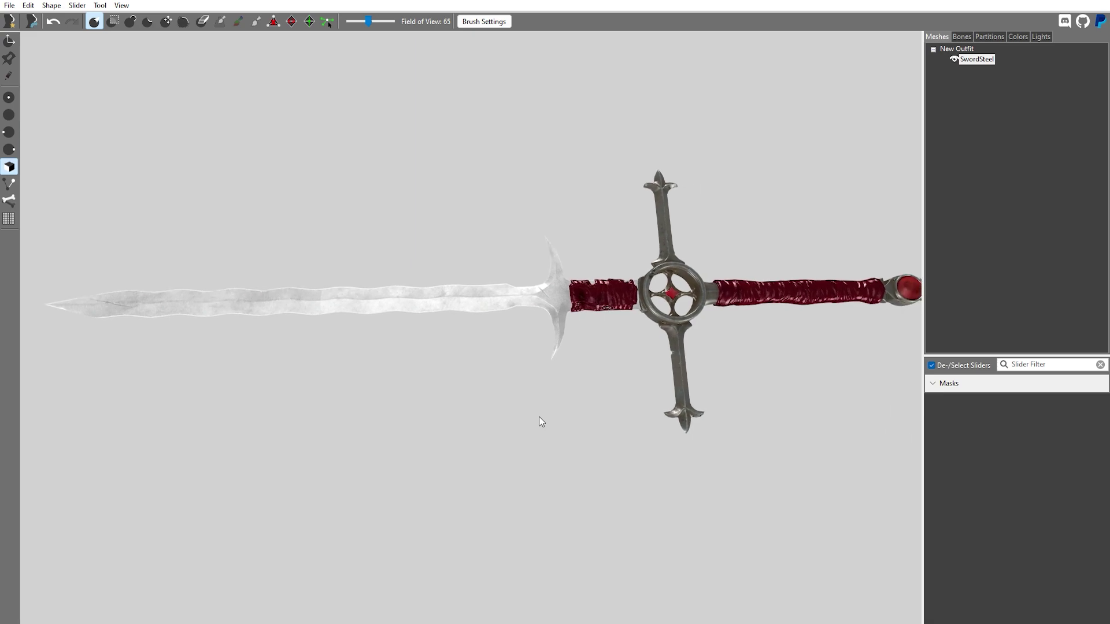
- Load a reference from file, choosing meshes\GildyCreations\ironclaymore.nif
left_click(10, 5)
left_click(40, 88)
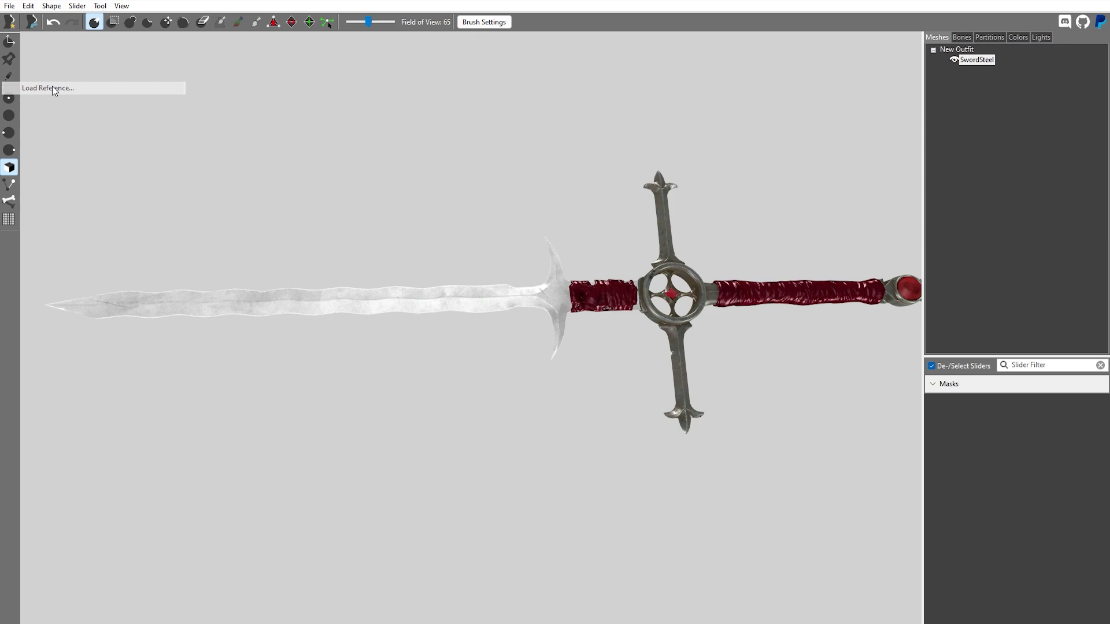
left_click(692, 299)
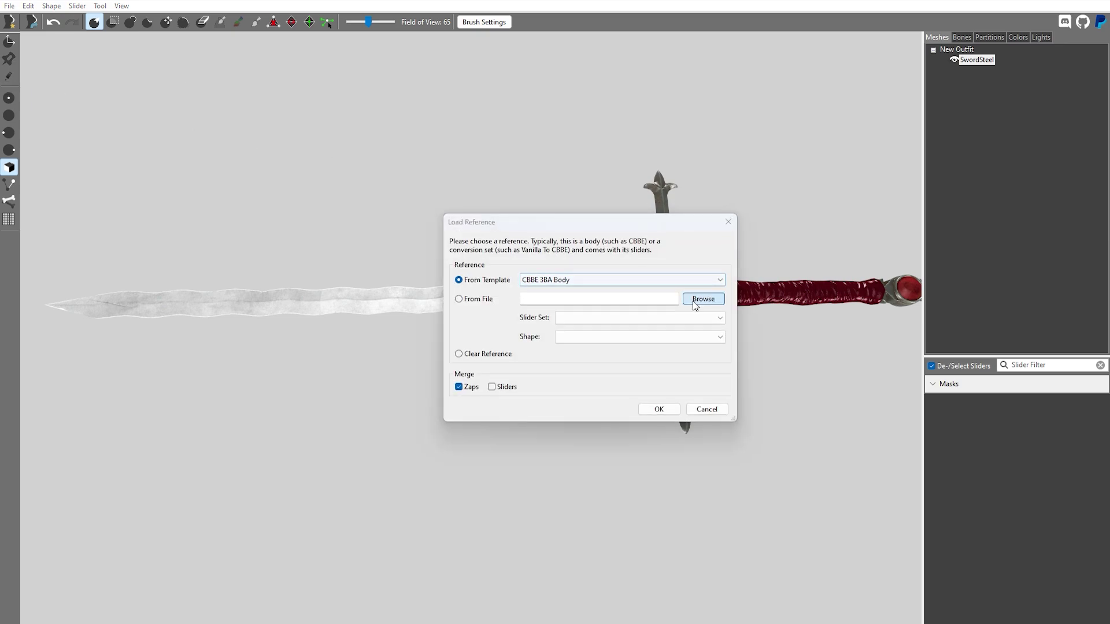
left_click(654, 257)
left_click(633, 258)
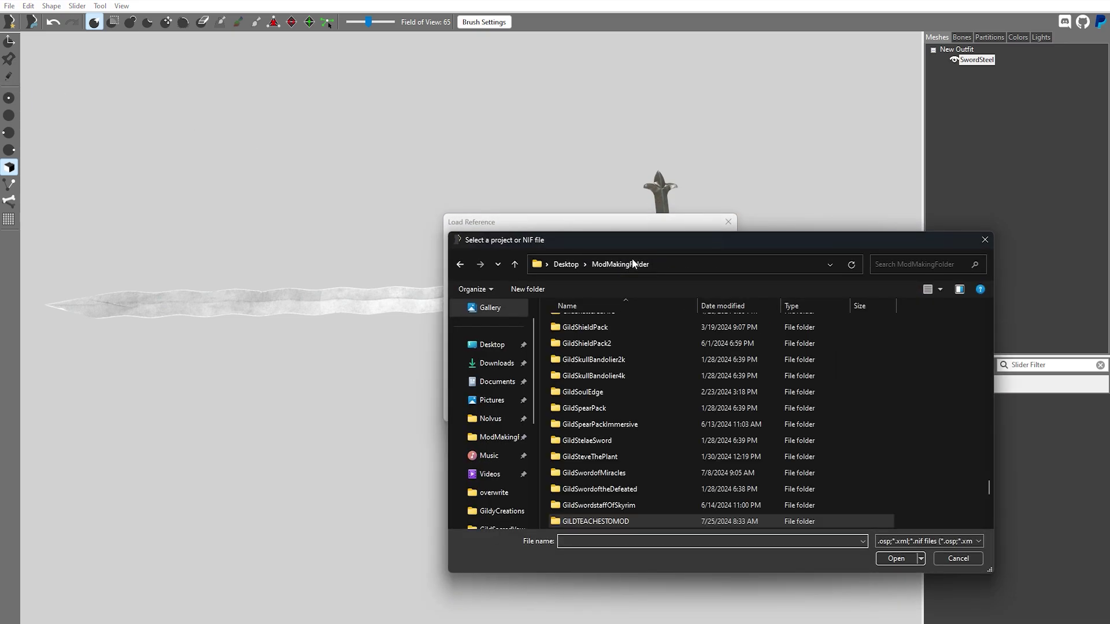
scroll(633, 373, "down", 3)
scroll(633, 373, "down", 5)
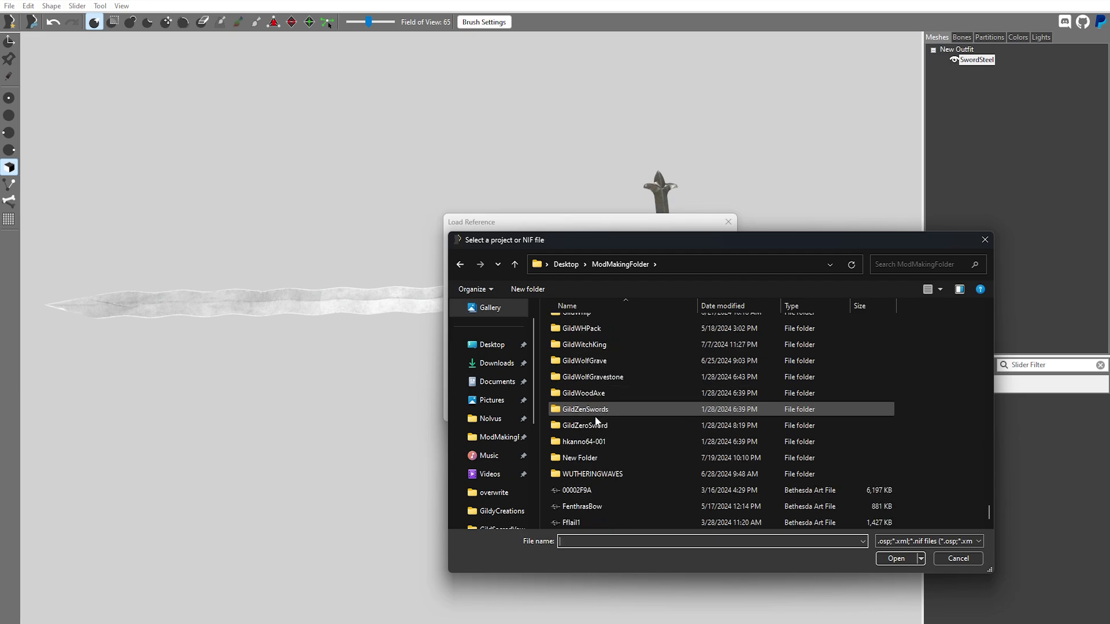
scroll(588, 407, "up", 5)
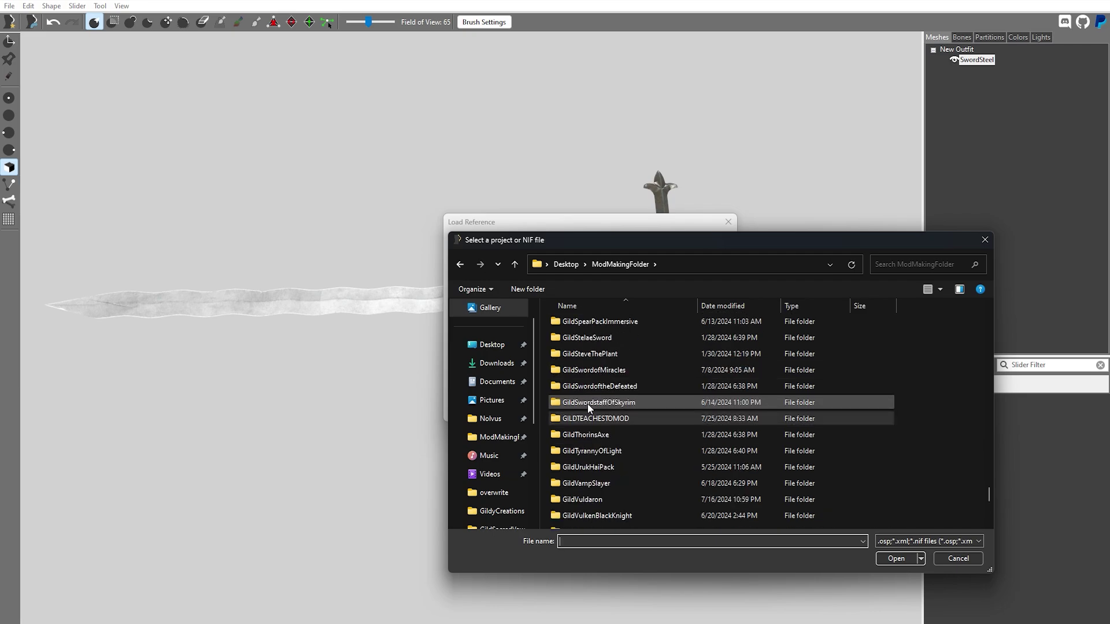
double_click(587, 403)
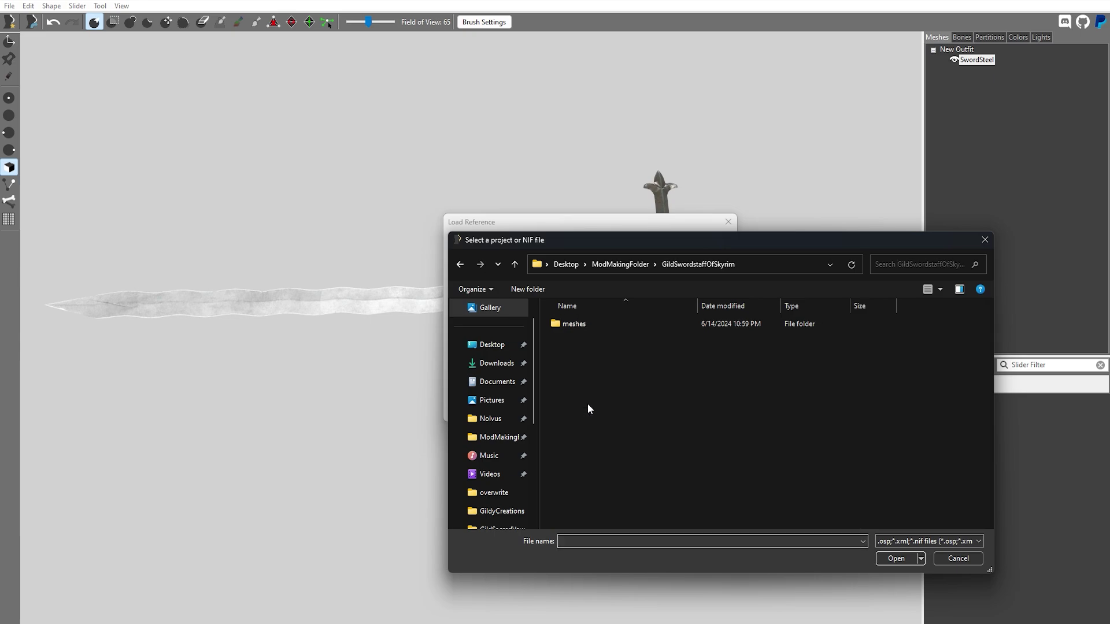
double_click(567, 325)
double_click(567, 324)
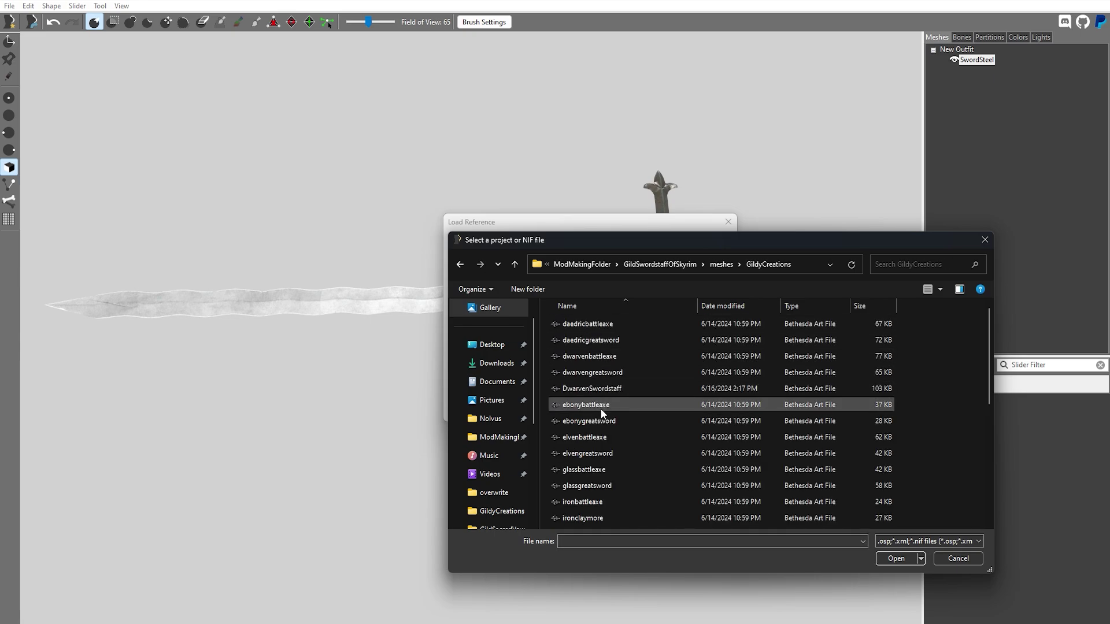
scroll(601, 417, "down", 2)
double_click(588, 423)
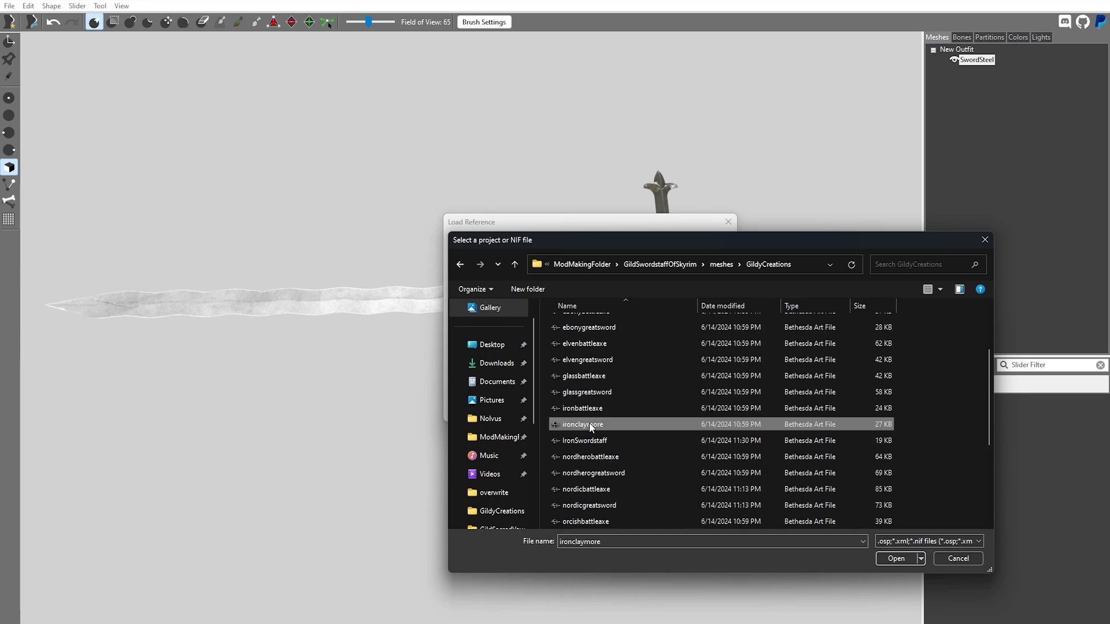
- Use IronClaymore01:0 as the reference shape and view it beside the sword
left_click(592, 338)
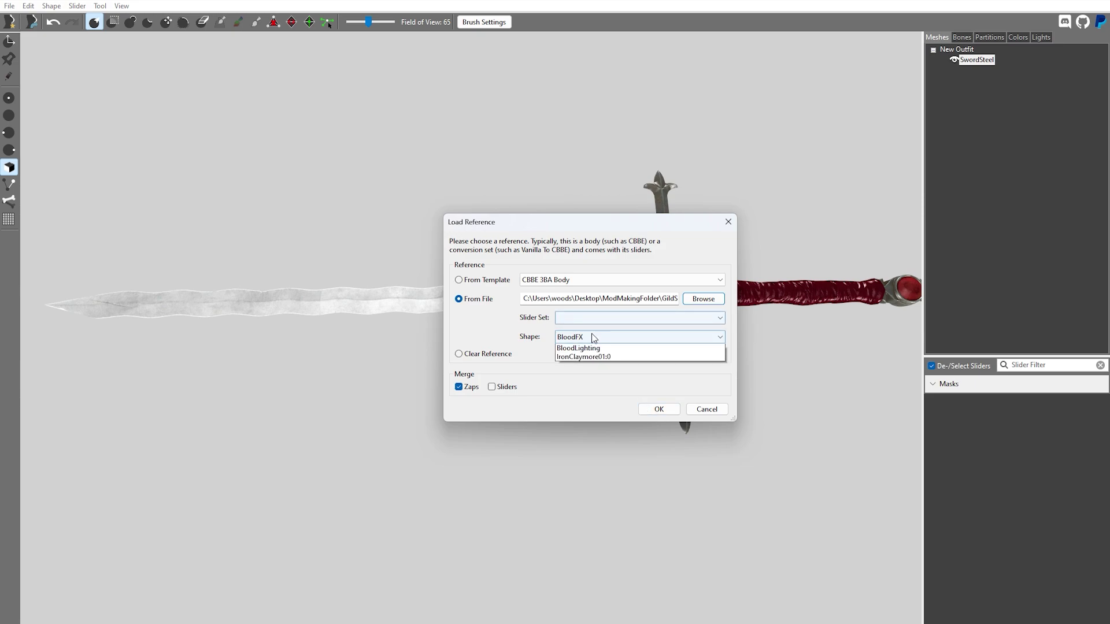
left_click(594, 363)
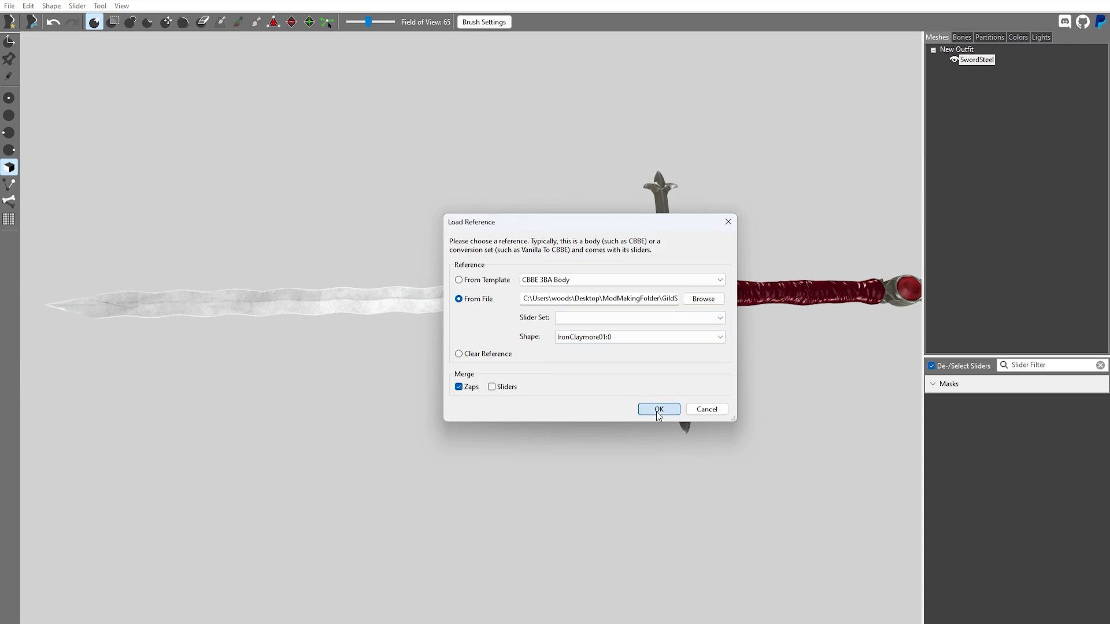
left_click(657, 408)
right_click_drag(416, 359, 601, 202)
- Rotate SwordSteel with X 0, Y 0 and Z 90 degrees
right_click(981, 68)
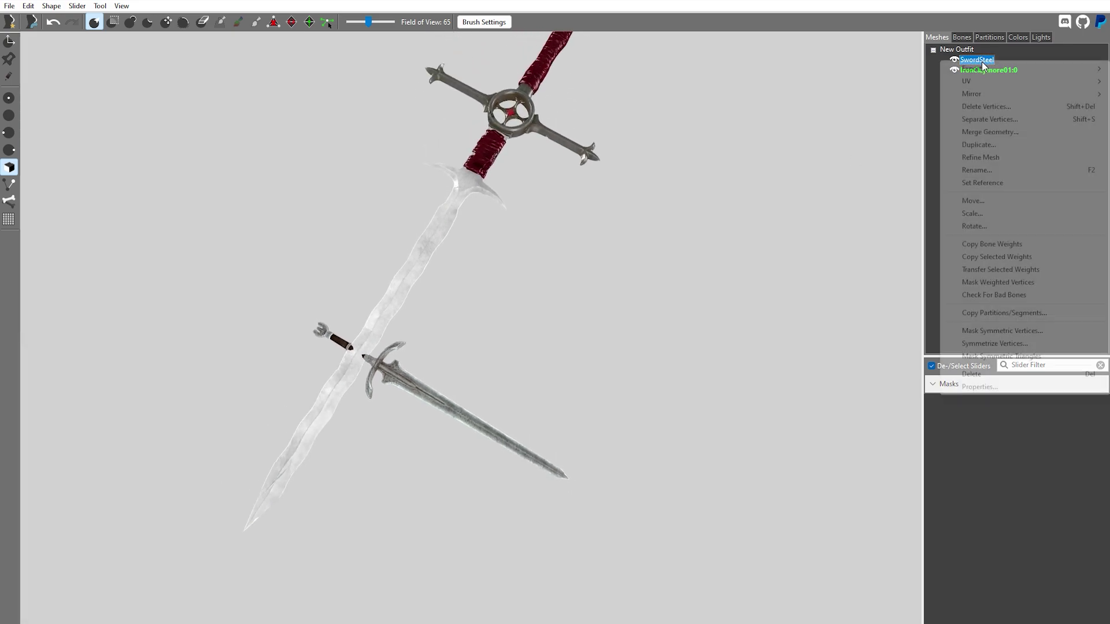
left_click(975, 230)
left_click_drag(541, 307, 529, 286)
double_click(662, 311)
type("0")
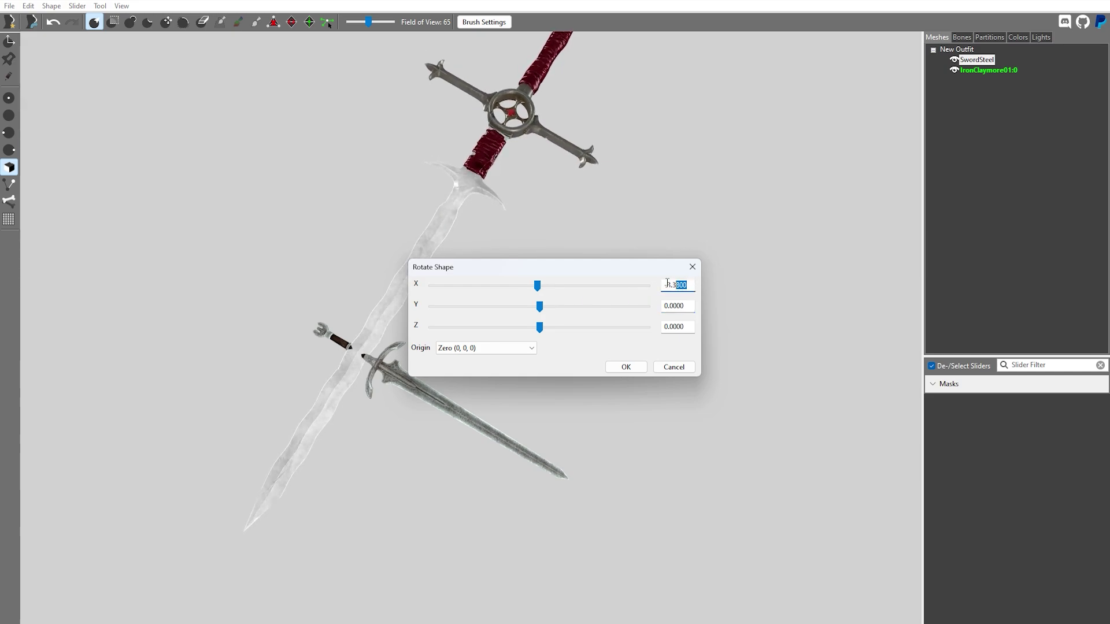
type("0")
left_click_drag(539, 328, 595, 328)
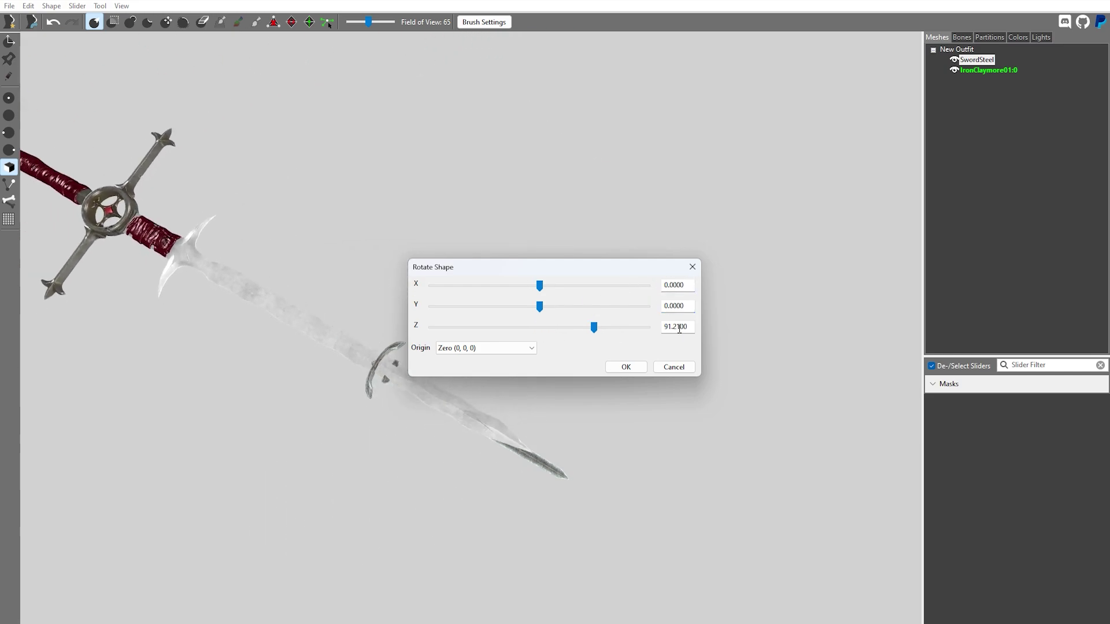
left_click(680, 329)
key("shift+End")
type("0")
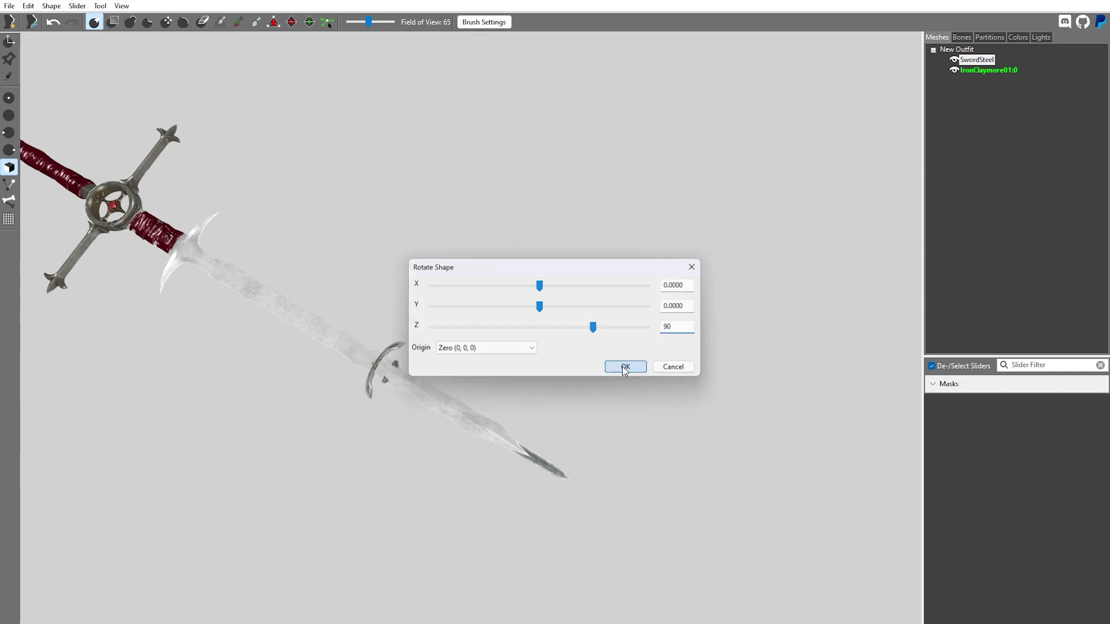
left_click(625, 367)
- Pan and level the view to see the whole rotated sword beside the claymore
middle_click_drag(449, 325, 634, 322)
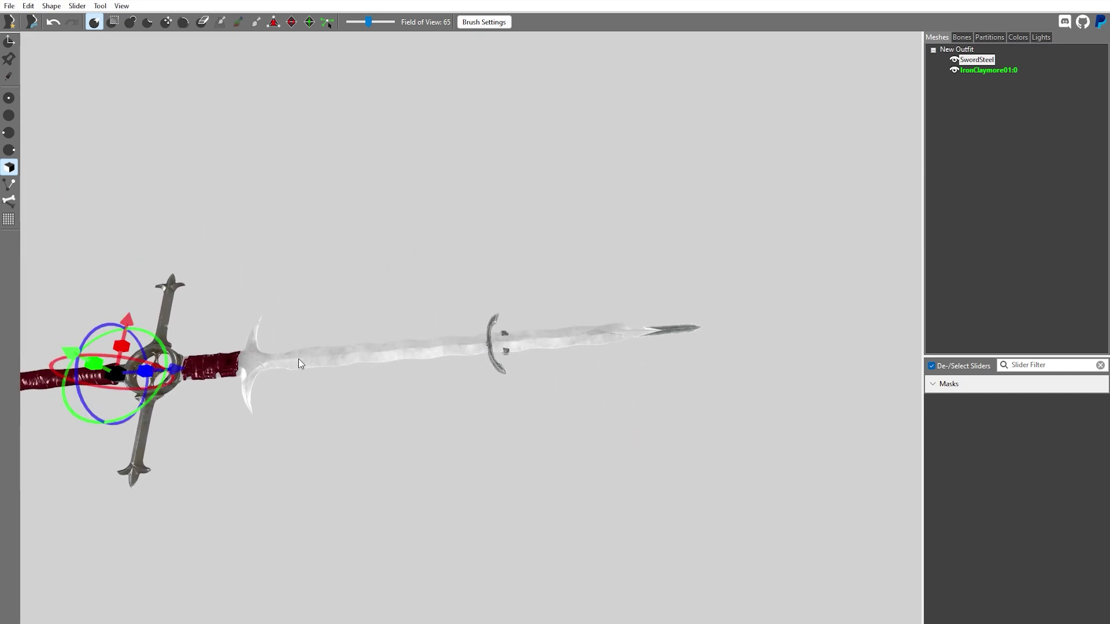
middle_click_drag(177, 371, 482, 363)
right_click_drag(482, 363, 451, 368)
scroll(452, 373, "up", 2)
- Shrink the SwordSteel mesh uniformly to about 0.683 scale
right_click(977, 61)
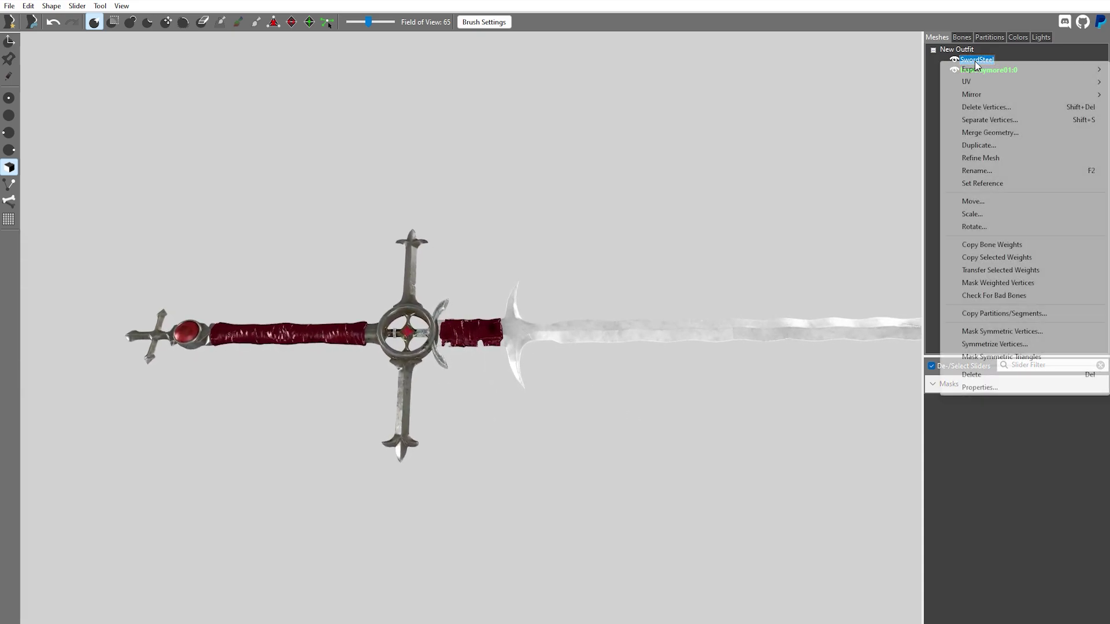
left_click(984, 219)
left_click_drag(504, 320, 467, 316)
left_click(622, 377)
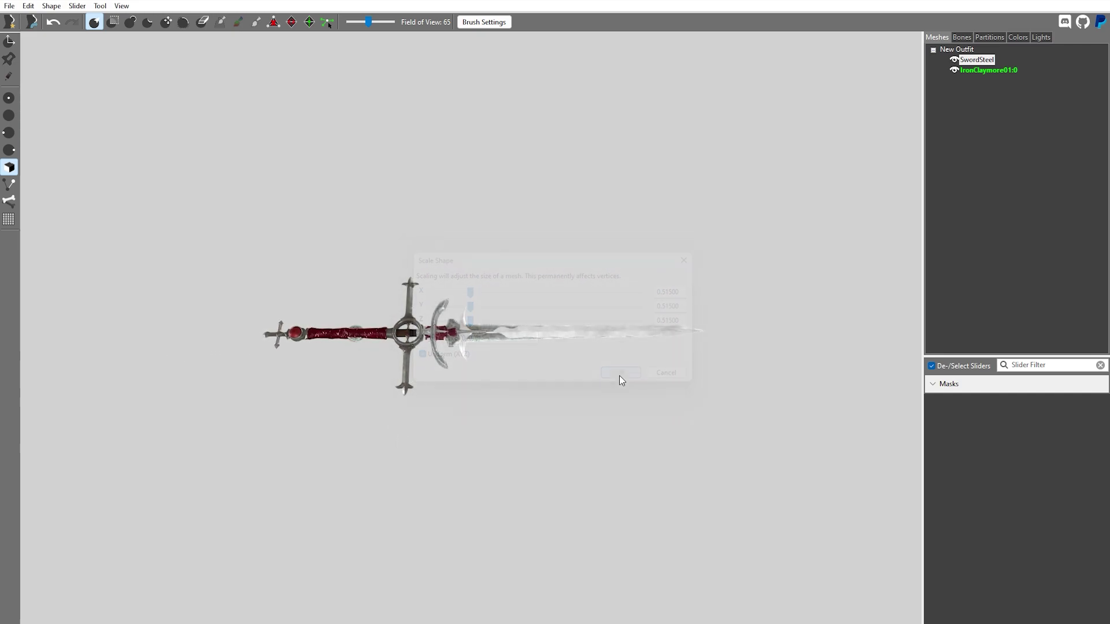
- Slide SwordSteel along X so its hilt lines up with the iron claymore, then inspect it
scroll(587, 370, "up", 2)
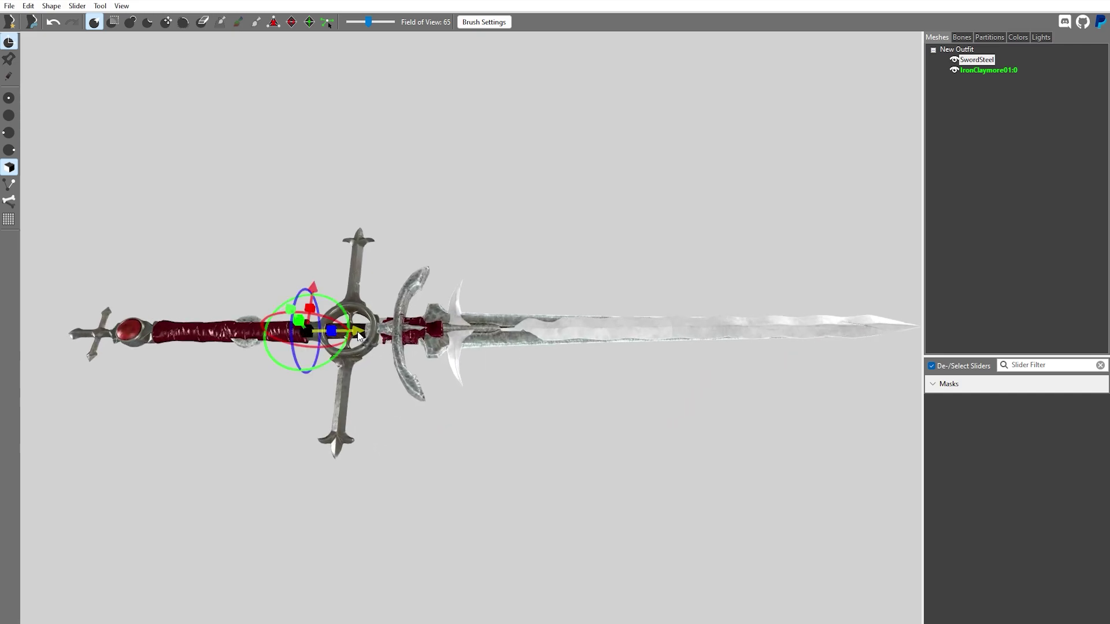
left_click_drag(359, 335, 448, 345)
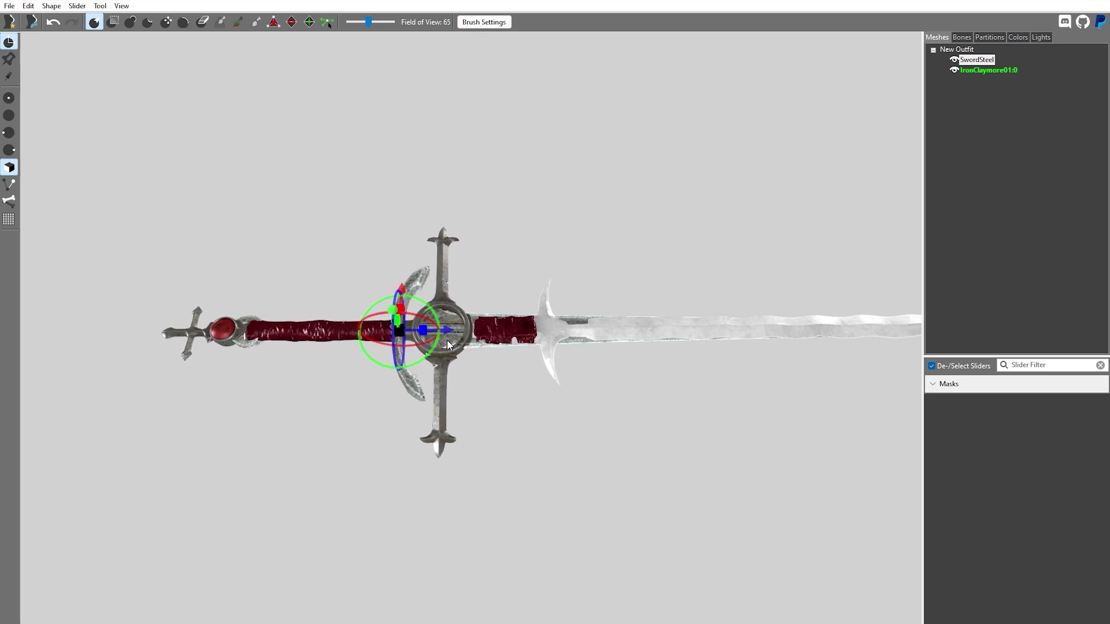
mouse_move(513, 404)
right_mouse_down()
mouse_move(541, 377)
mouse_move(566, 379)
mouse_move(529, 376)
mouse_move(543, 362)
mouse_move(403, 352)
right_mouse_up()
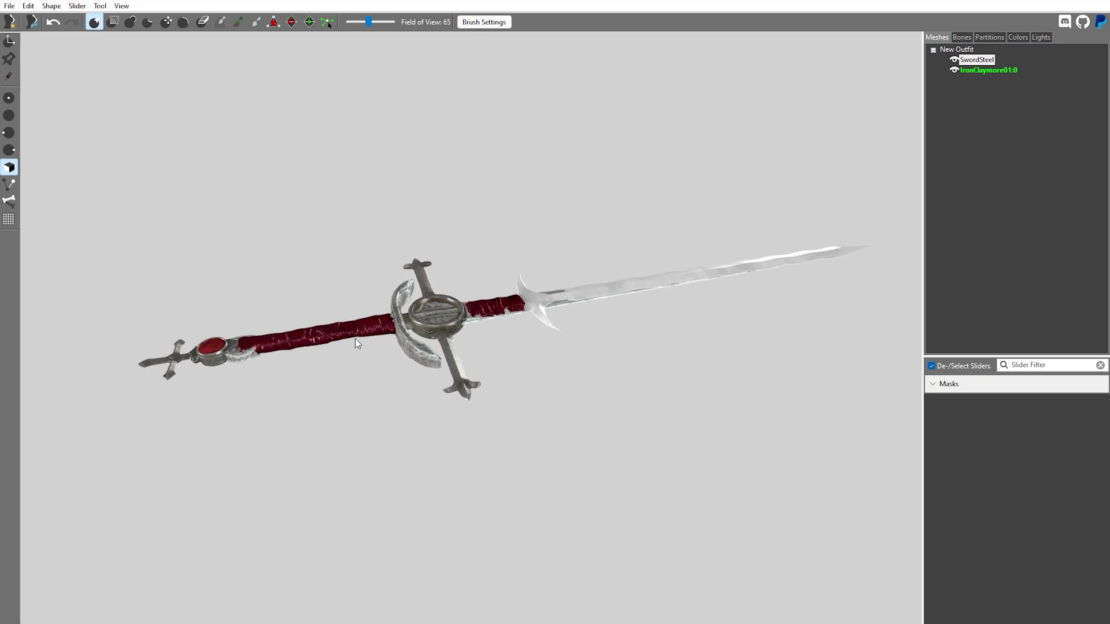
right_click_drag(596, 352, 600, 382)
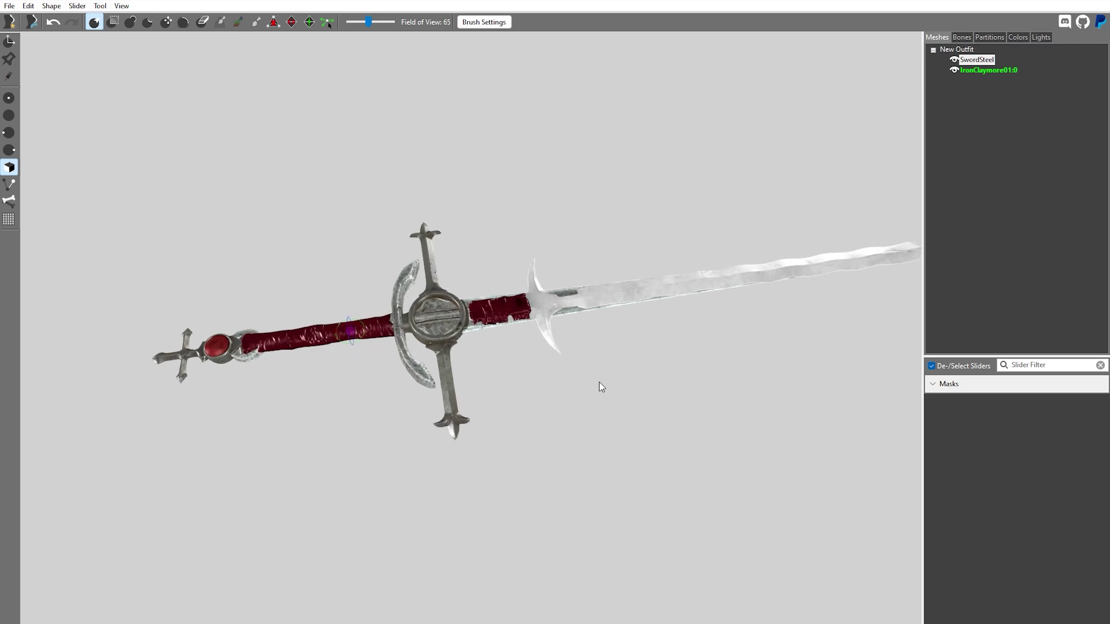
- Delete the IronClaymore01:0 reference mesh, leaving only the sword
right_click(986, 71)
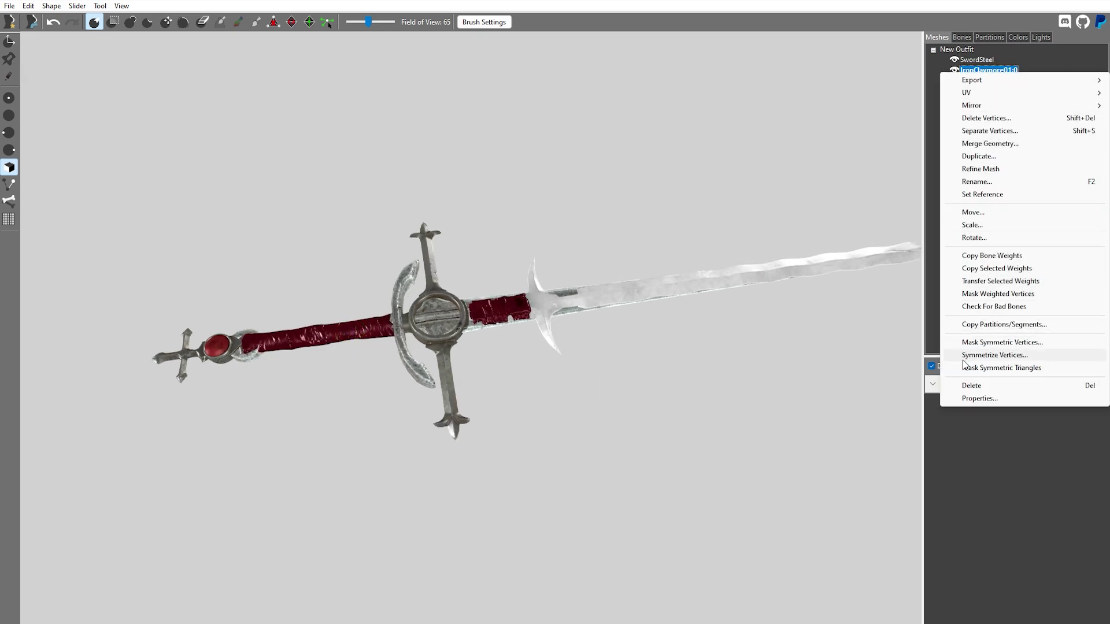
left_click(994, 386)
left_click(617, 322)
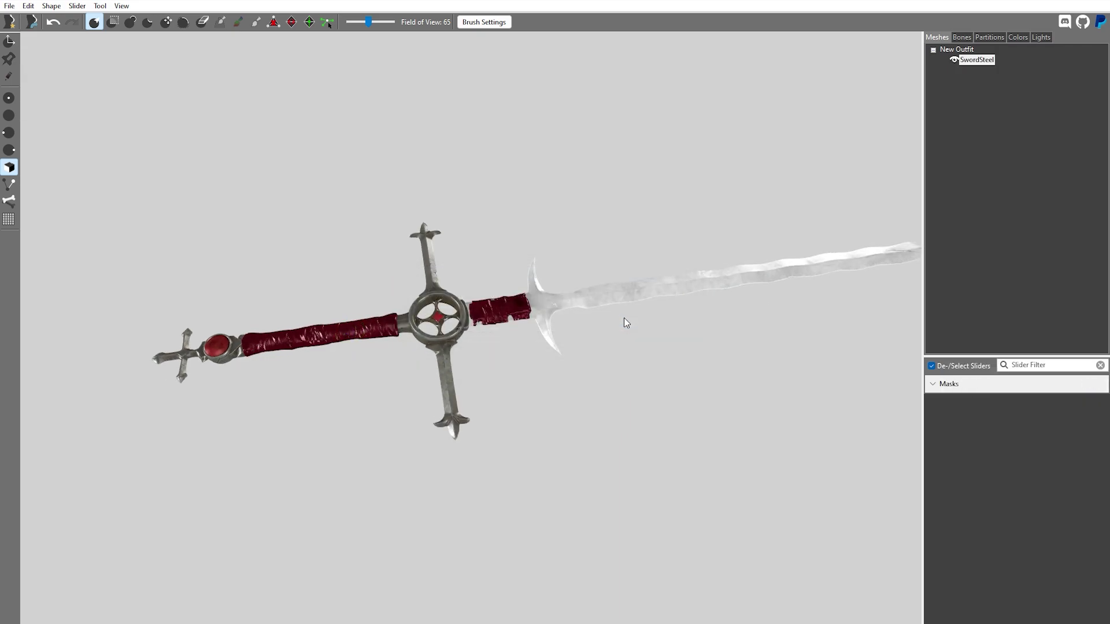
mouse_move(623, 317)
right_mouse_down()
mouse_move(609, 296)
mouse_move(616, 321)
right_mouse_up()
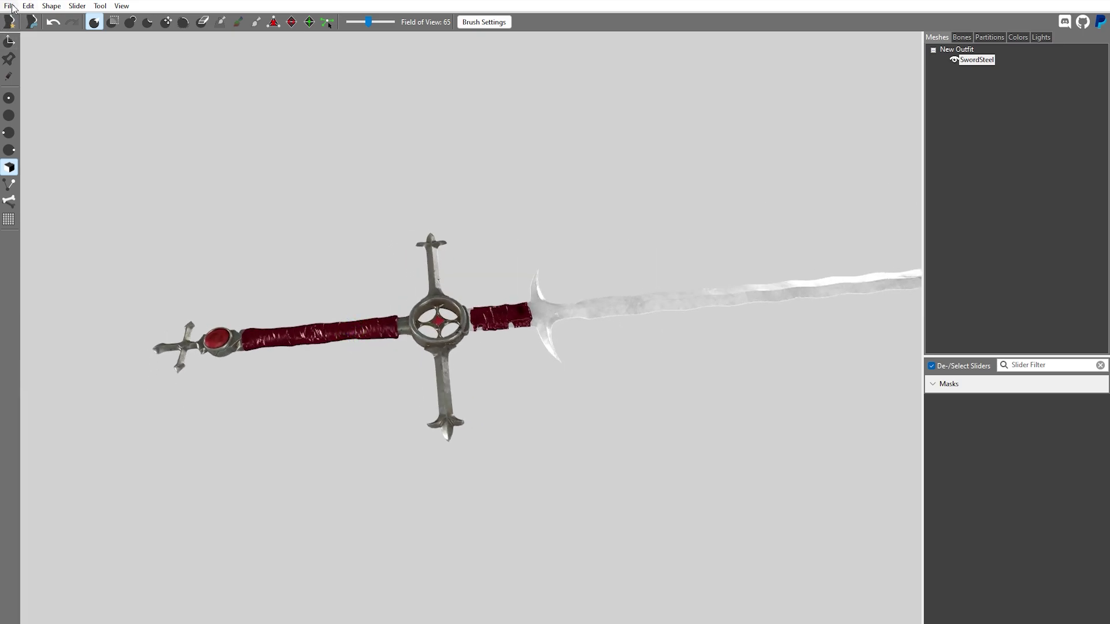
- Export the sword to NIF, overwriting VampSlayerSword.nif in GILDTEACHESTOMOD\meshes\GildyCreations
left_click(9, 6)
mouse_move(46, 182)
left_click(226, 181)
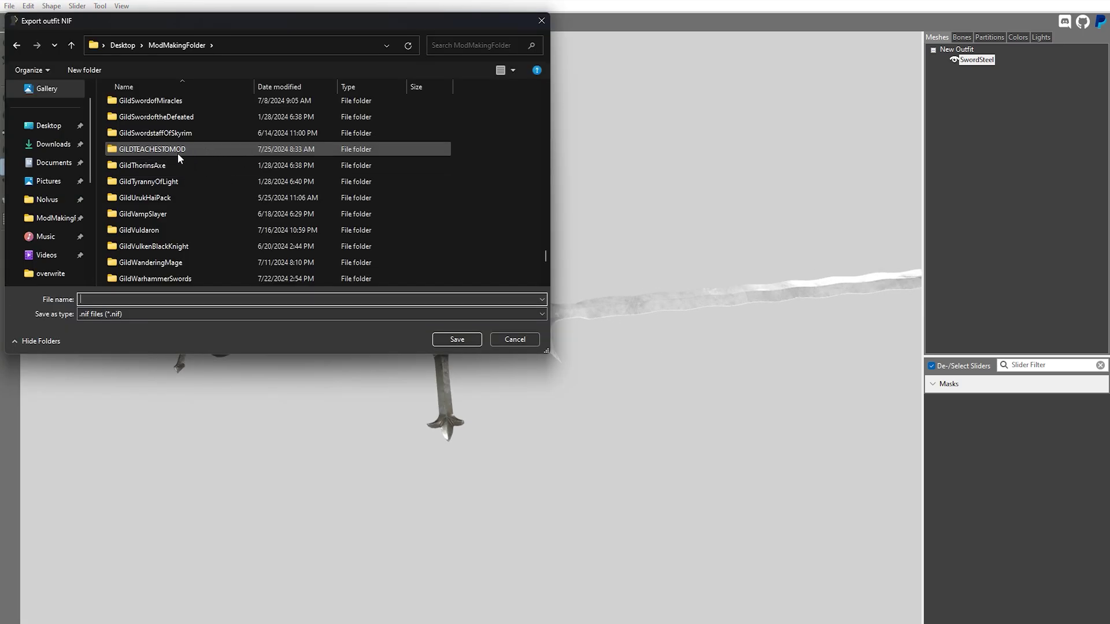
double_click(178, 154)
double_click(143, 108)
double_click(143, 108)
double_click(143, 108)
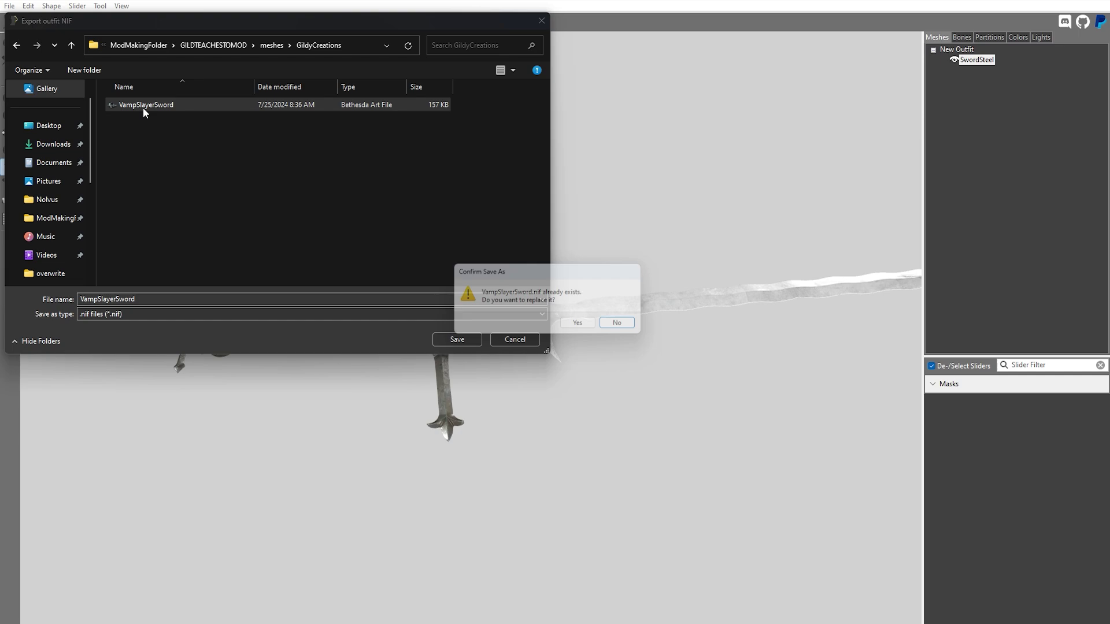
left_click(585, 328)
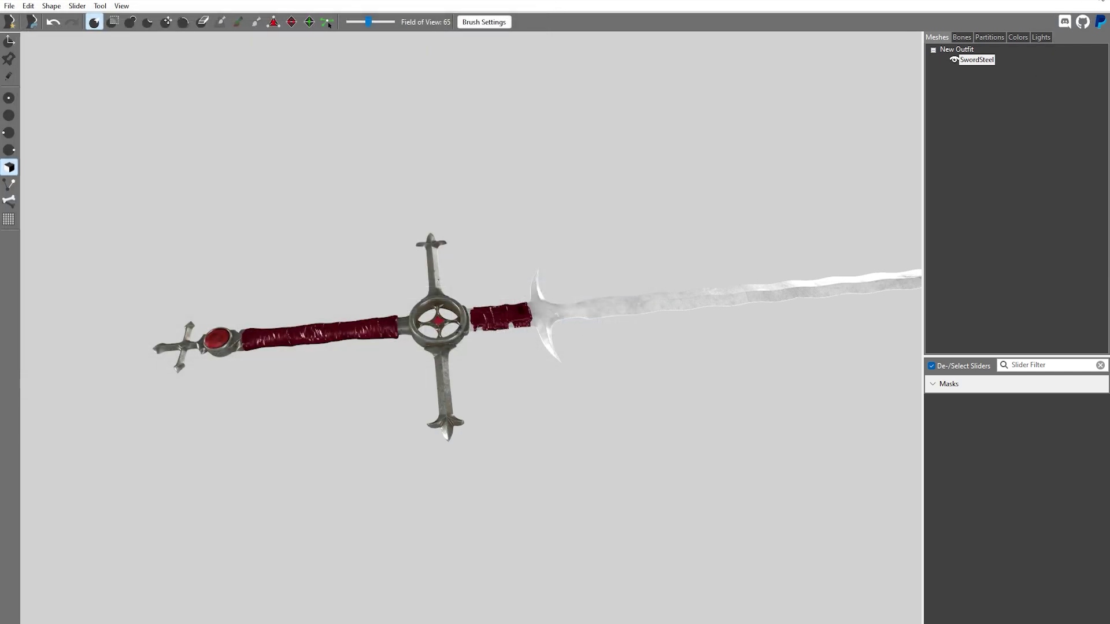
- Close Outfit Studio without saving the project and launch the Creation Kit from MO2
key("alt+F4")
left_click(614, 324)
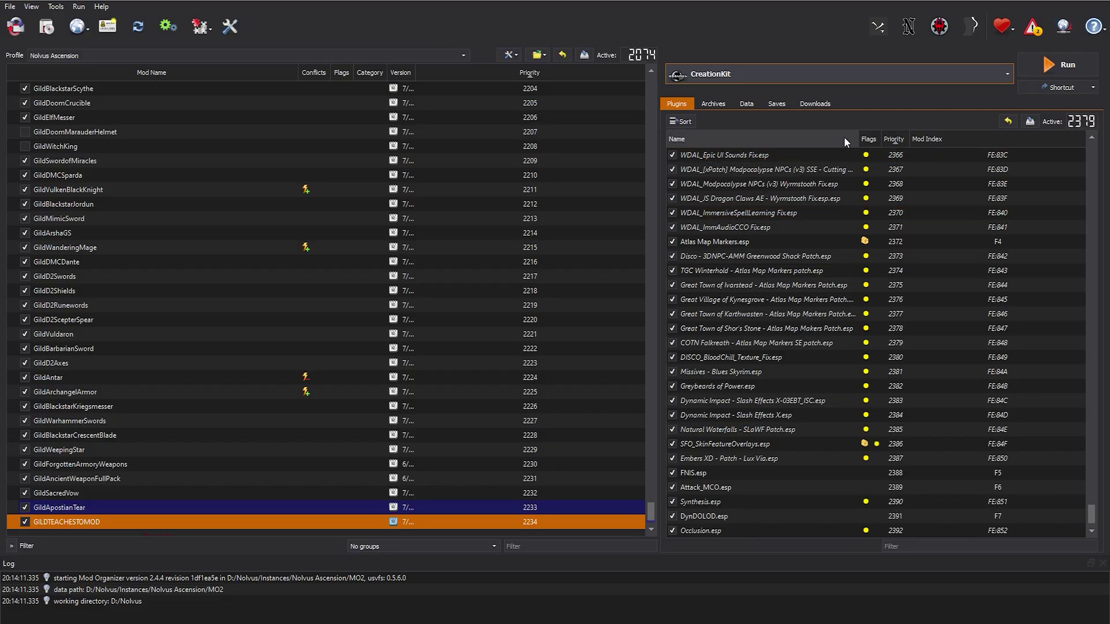
left_click(1077, 65)
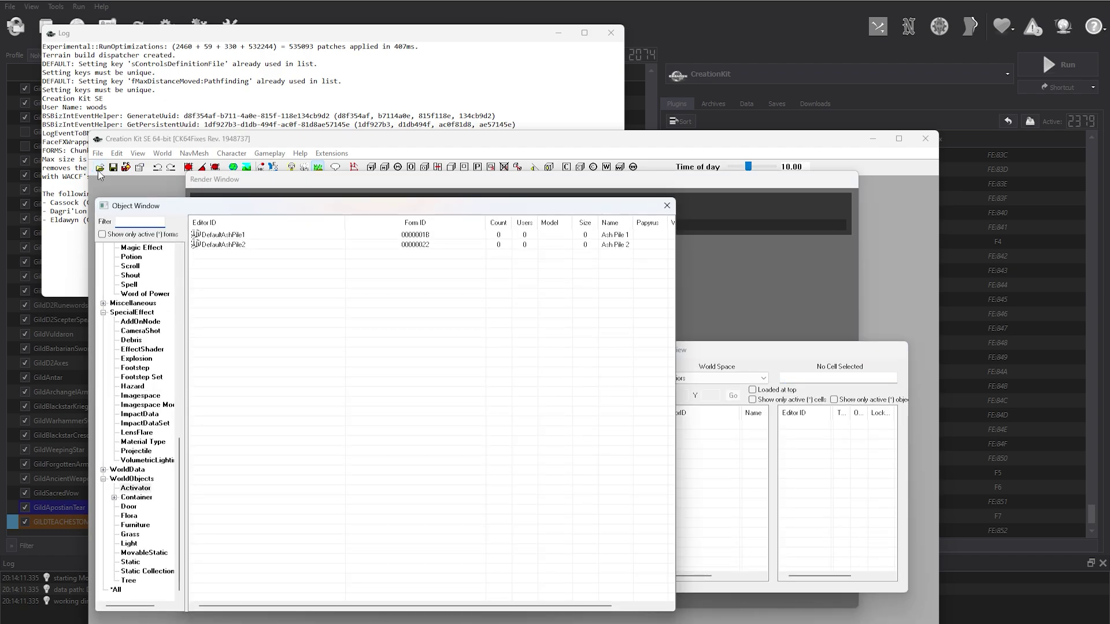
- Load Skyrim.esm as the master data file
left_click(99, 168)
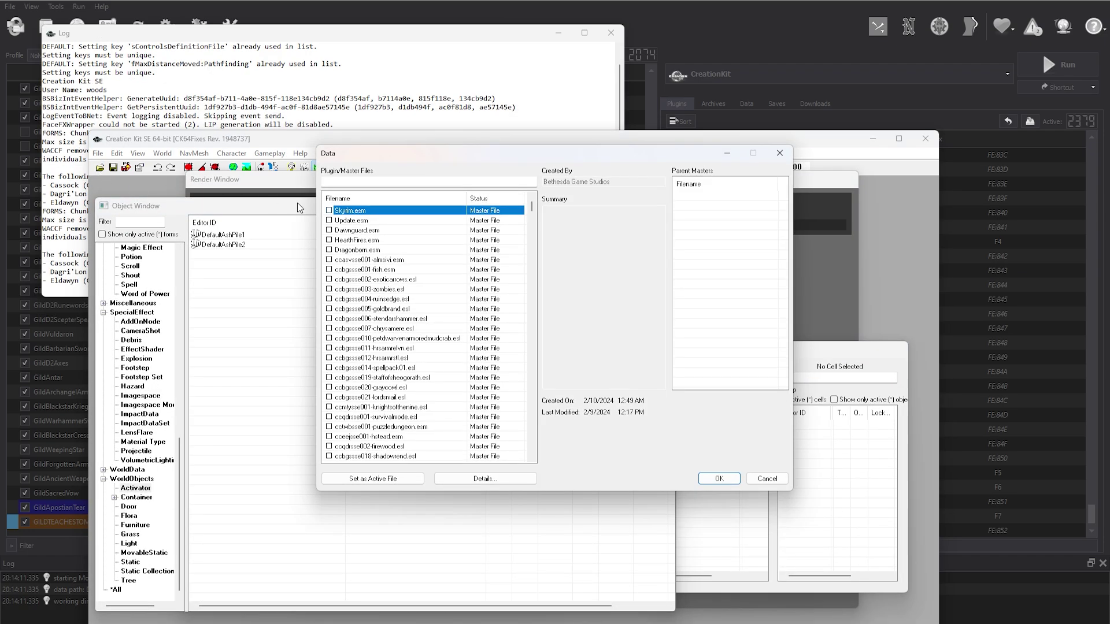
double_click(329, 210)
left_click(719, 479)
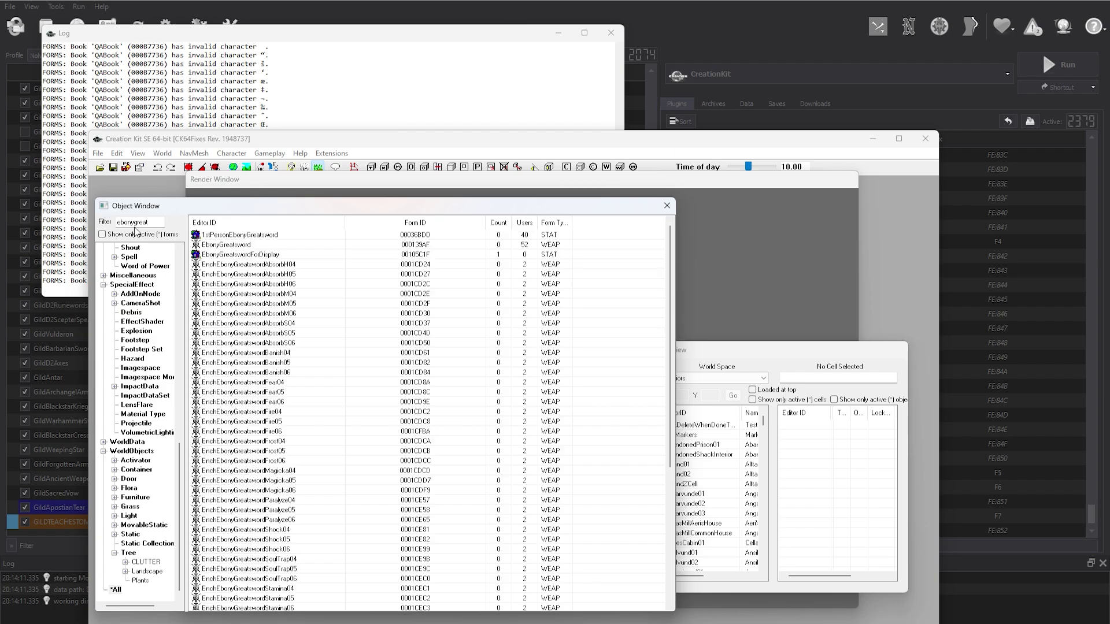
- Duplicate the 1stPersonEbonyGreatsword static and the EbonyGreatsword weapon record
right_click(233, 236)
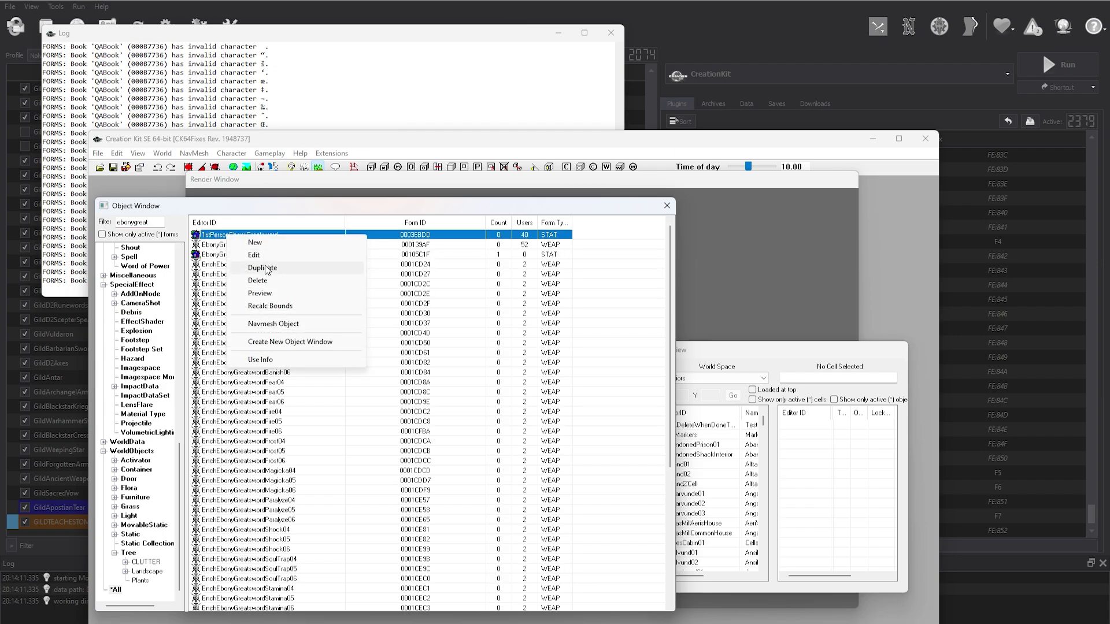
left_click(263, 268)
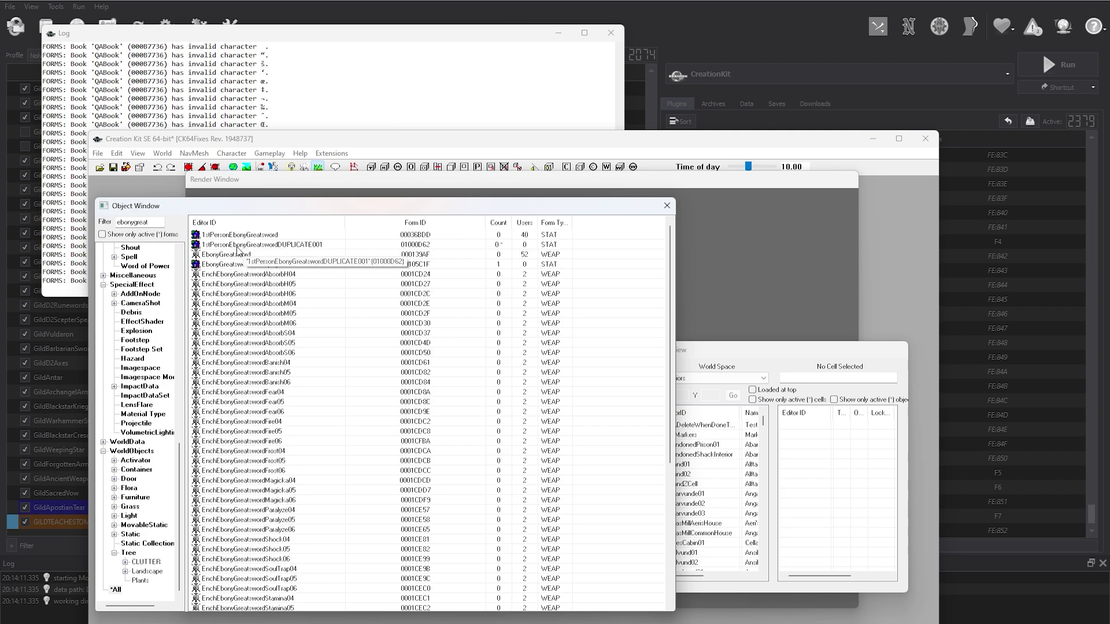
right_click(233, 259)
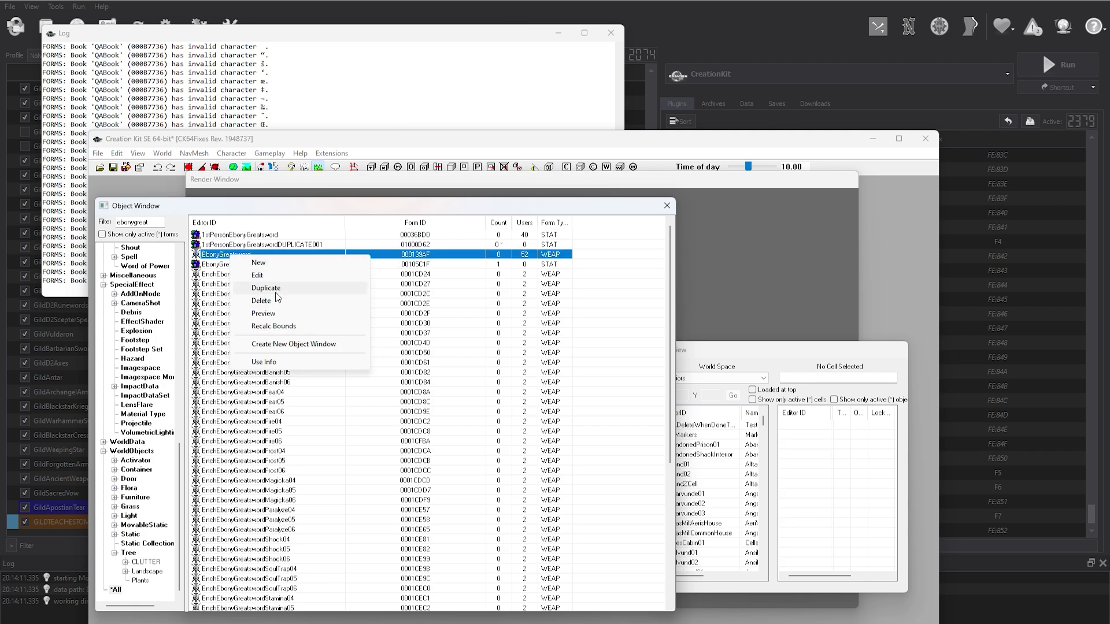
left_click(266, 288)
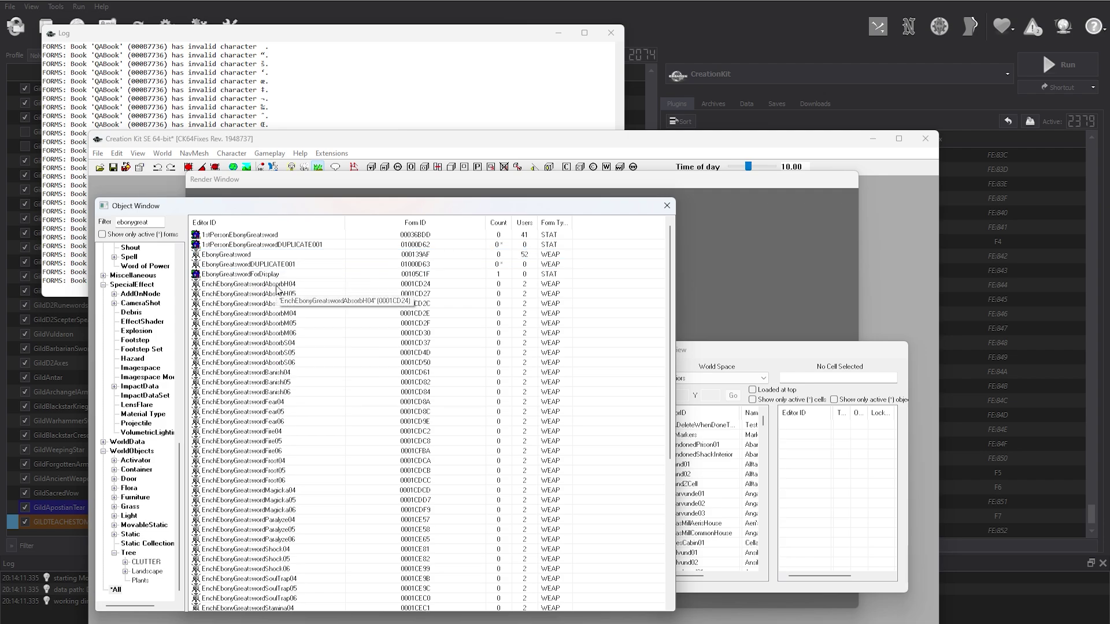
- Duplicate RecipeWeaponEbonyGreatsword and show only active forms in the Object Window
scroll(277, 289, "down", 6)
scroll(278, 289, "down", 2)
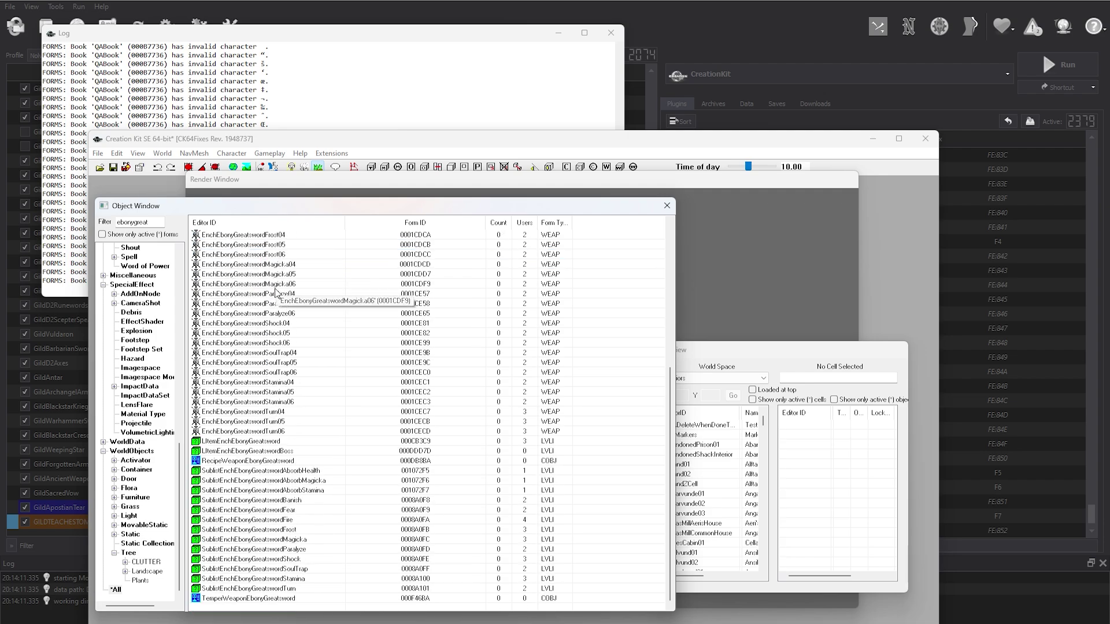
left_click(235, 462)
right_click(235, 466)
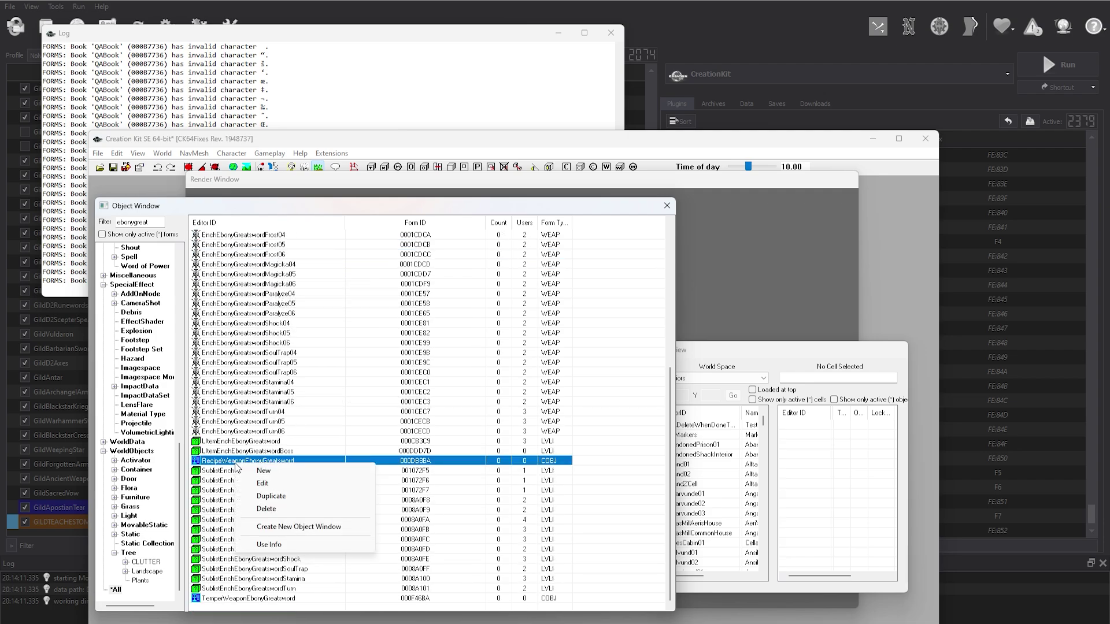
left_click(272, 494)
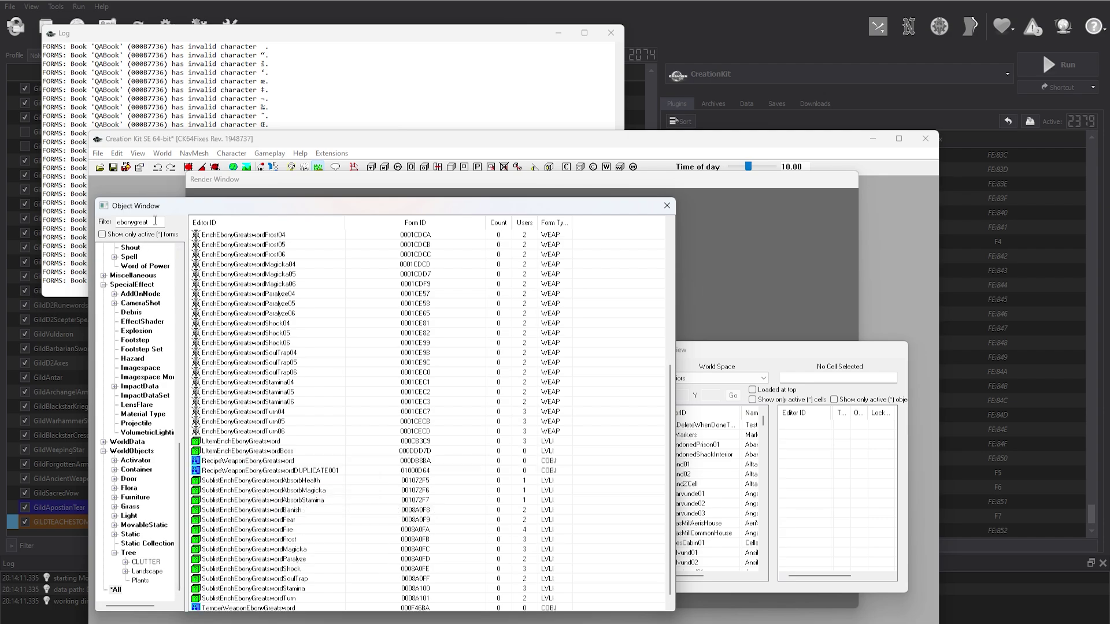
left_click(146, 238)
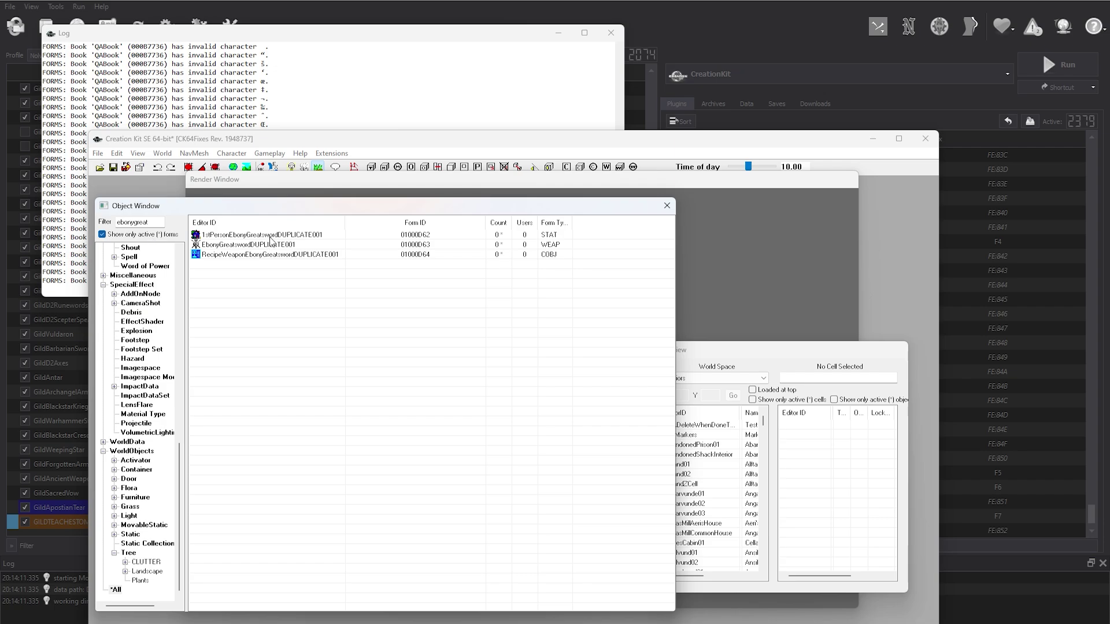
- Change the duplicated static's ID to 1stPersonGildVmpSlayer2h
double_click(161, 222)
type("1")
double_click(253, 234)
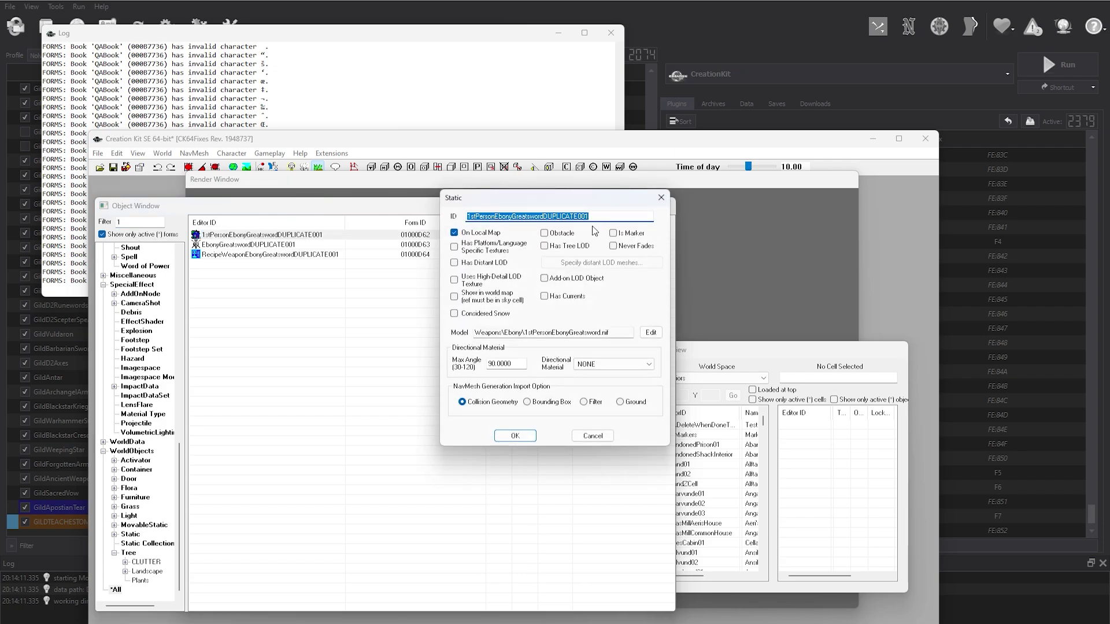
left_click_drag(596, 230, 498, 232)
type("GildVmpSlayer2H")
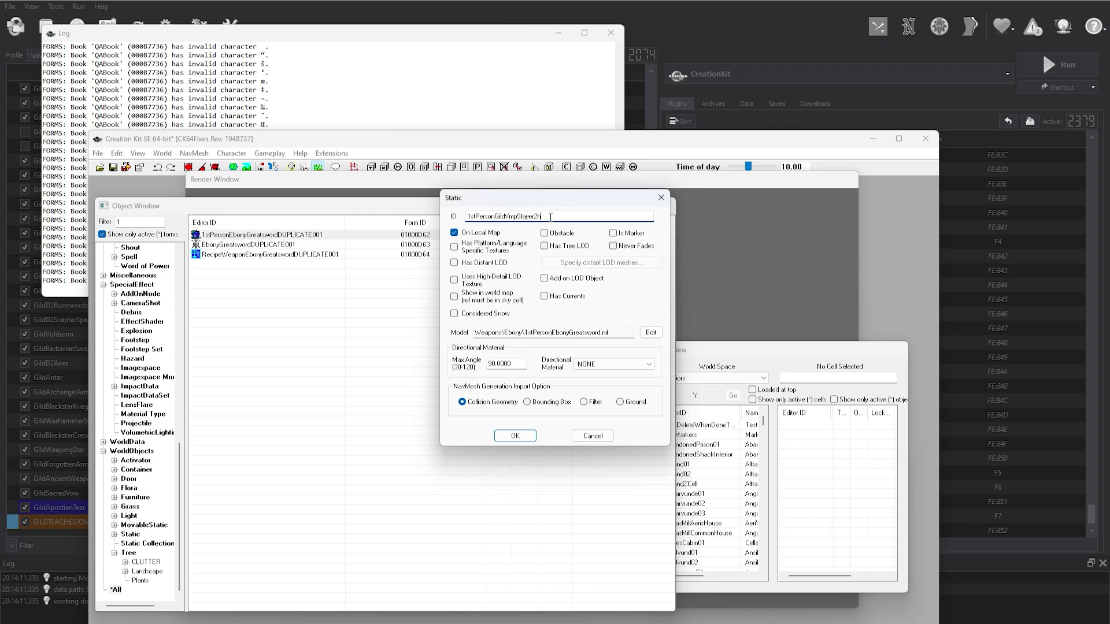
left_click_drag(542, 217, 496, 230)
key("ctrl+c")
- Set the static's model to VampSlayerSword.nif and save, keeping the same form
left_click(651, 333)
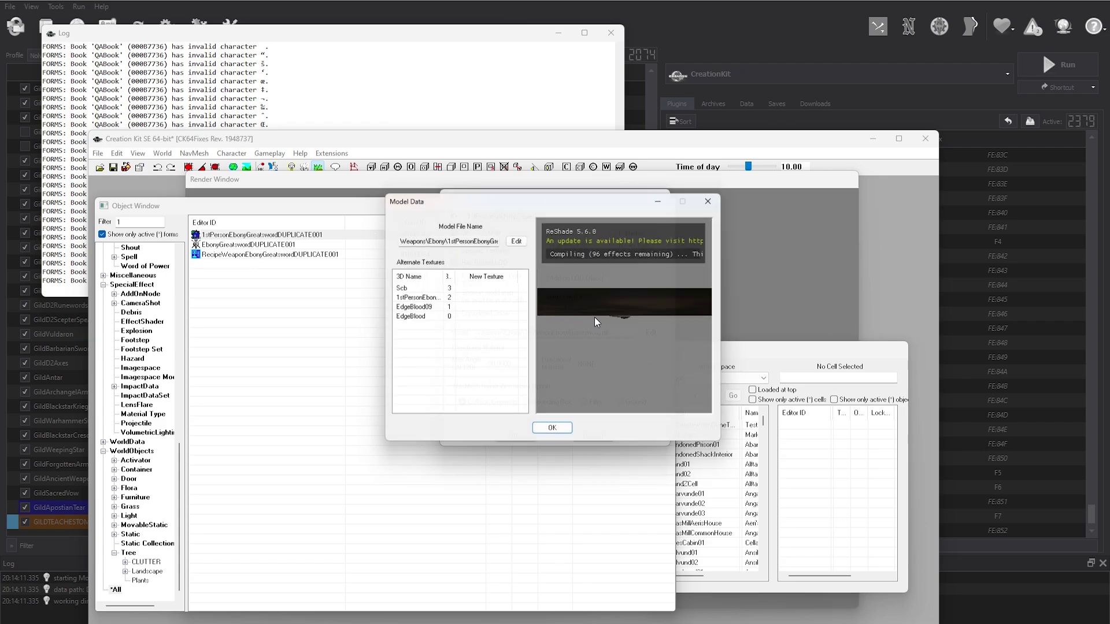
left_click(518, 241)
type("va")
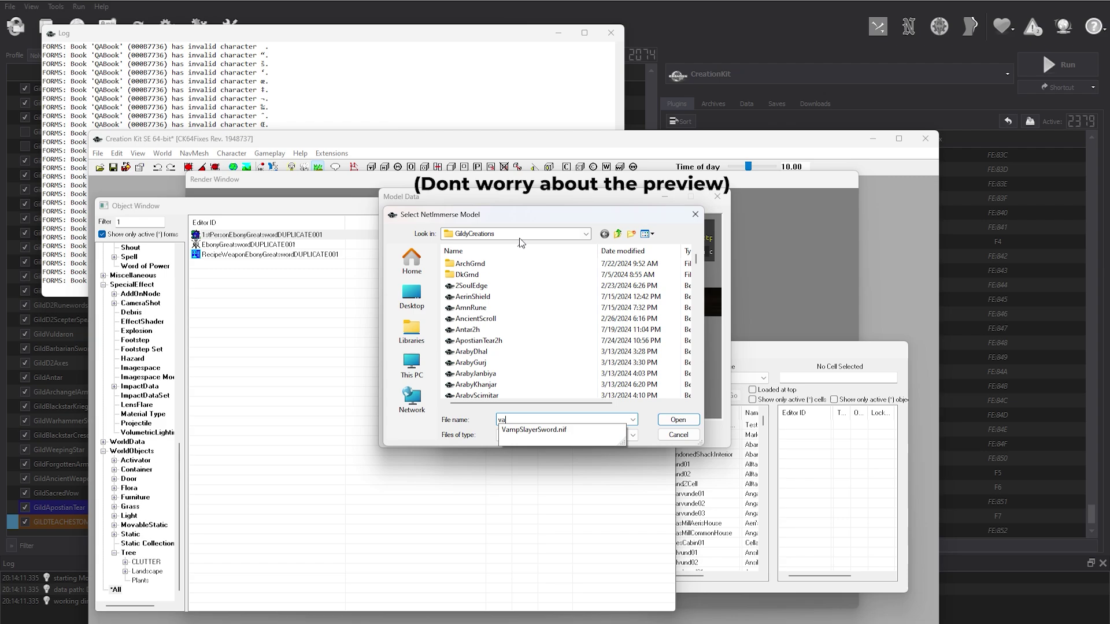
key("Down")
key("Return")
left_click_drag(662, 376, 680, 384)
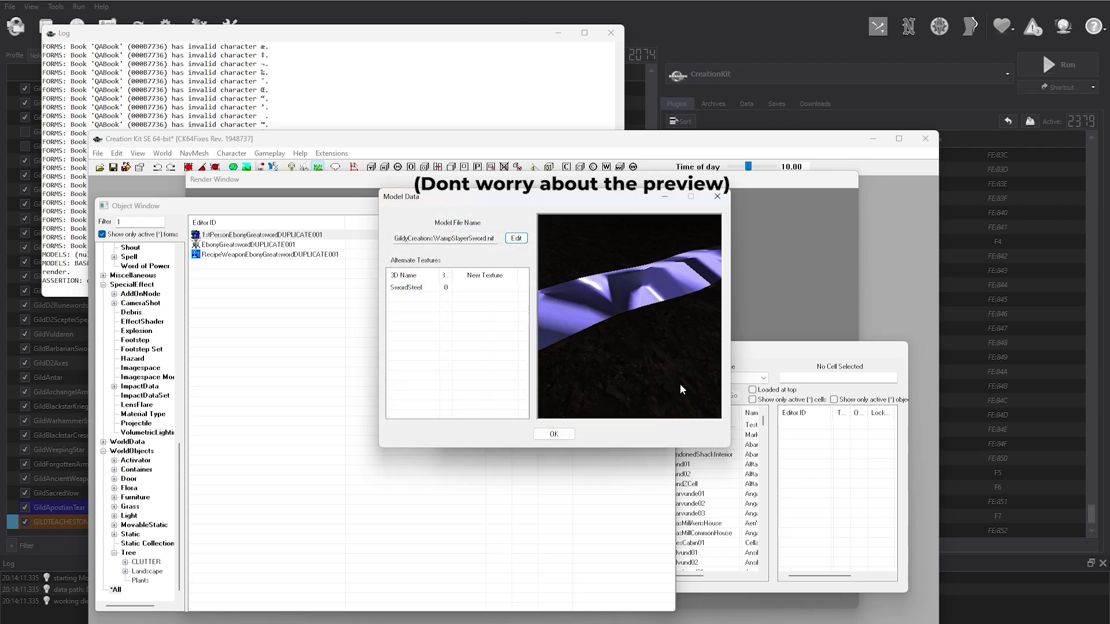
left_click(556, 434)
left_click(527, 436)
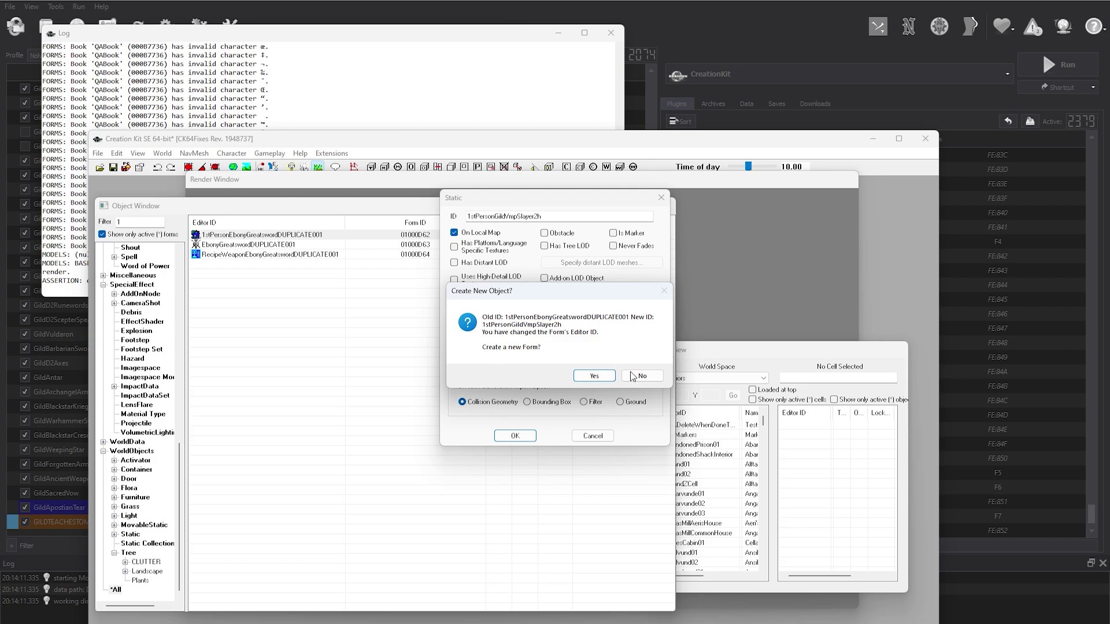
left_click(636, 376)
- Confirm the static rename, then give the weapon ID GildVmpSlayer2h and name 'Vampire Slayer Sword'
left_click(590, 370)
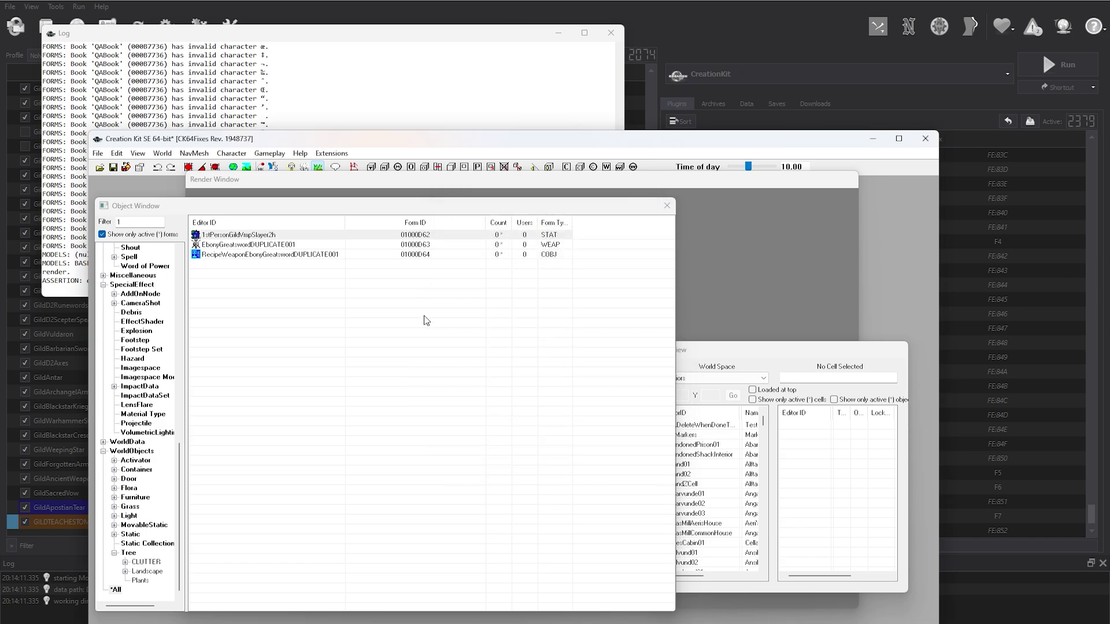
double_click(261, 245)
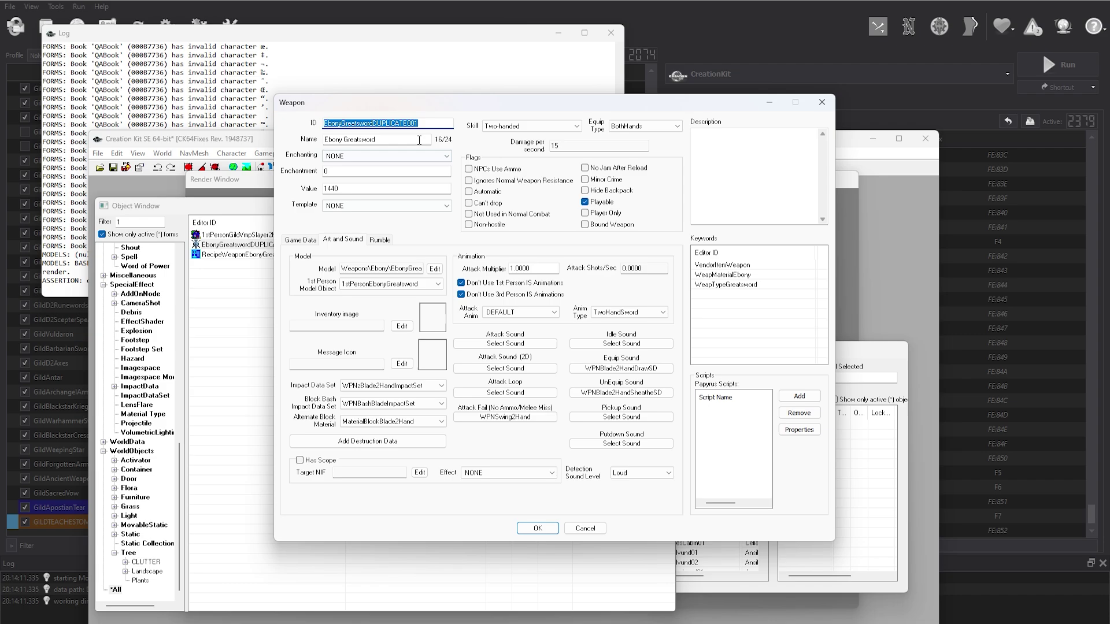
key("ctrl+v")
triple_click(388, 143)
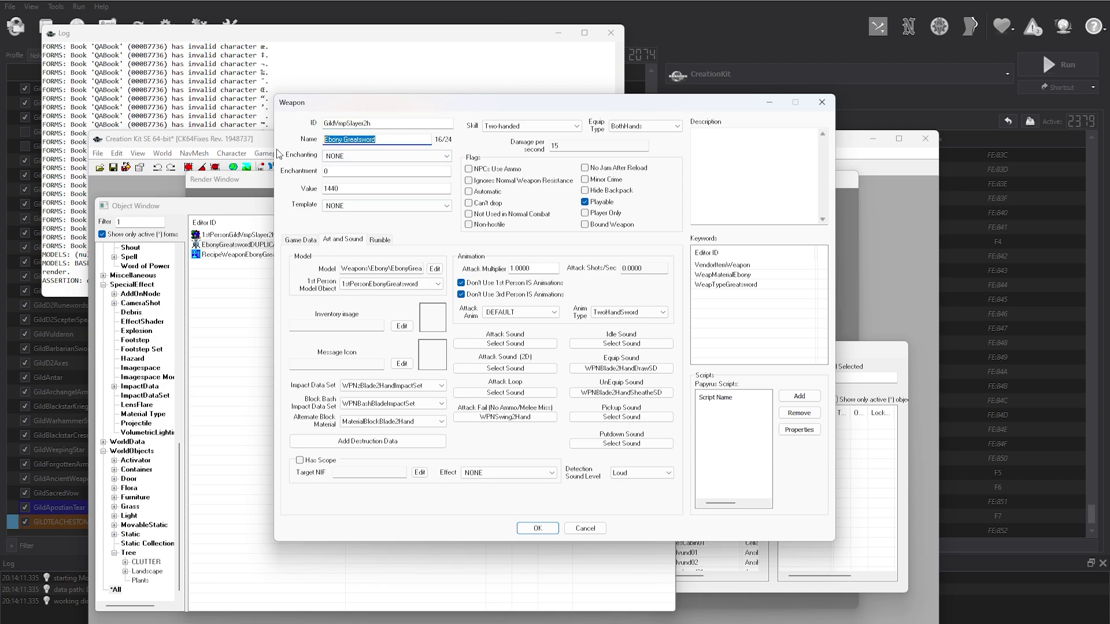
type("Vampire Slayer Sword")
- Set the weapon's model to VampSlayerSword.nif
left_click(434, 268)
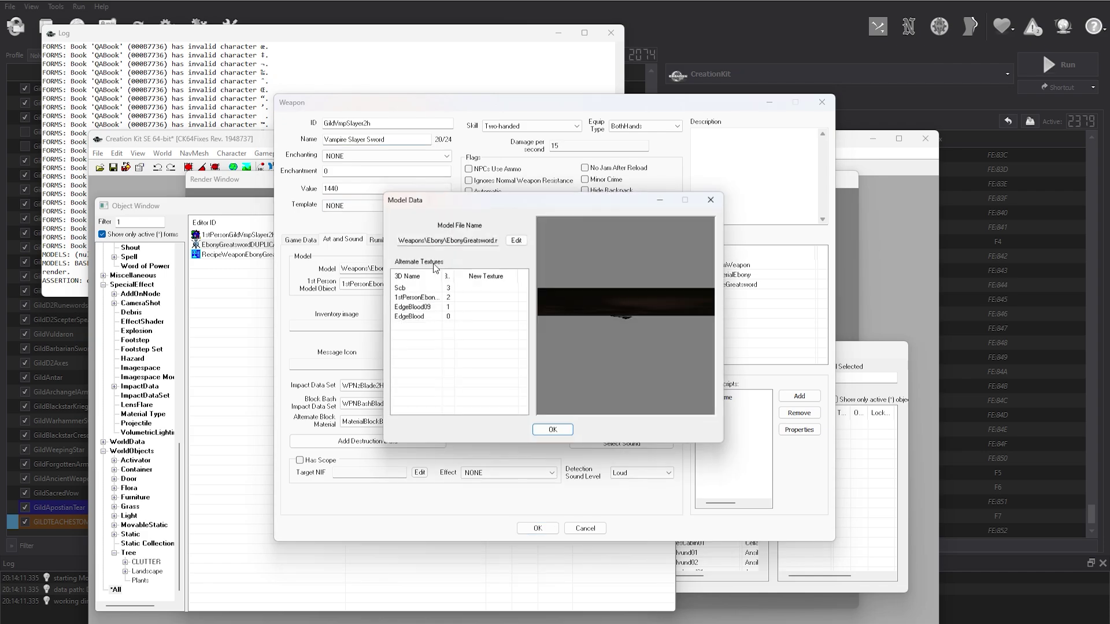
left_click(522, 241)
type("vamp")
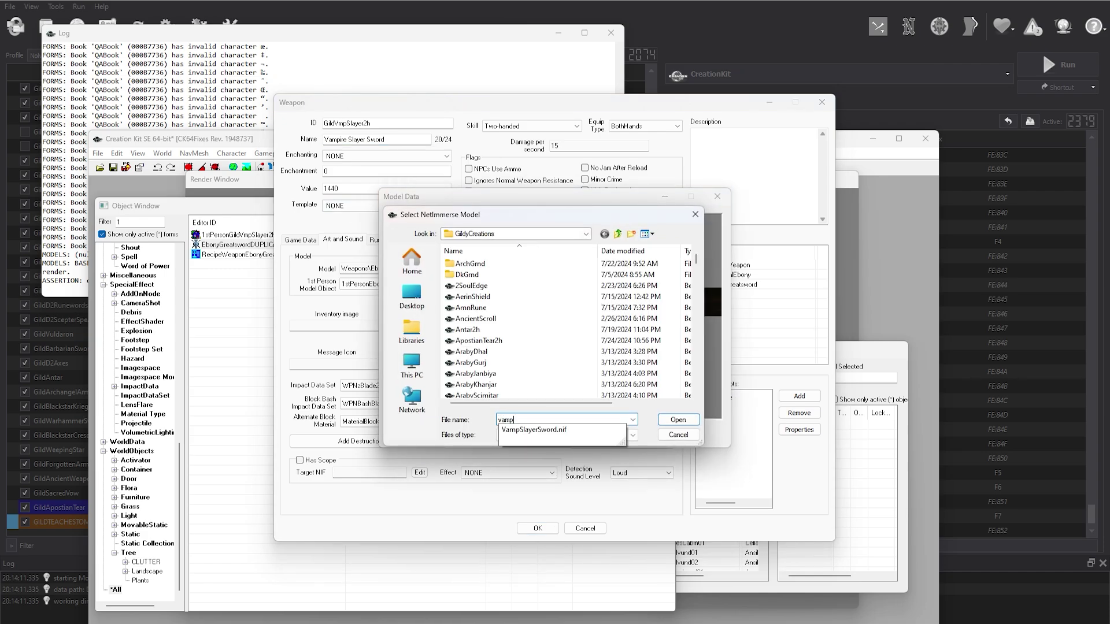
key("Down")
key("Return")
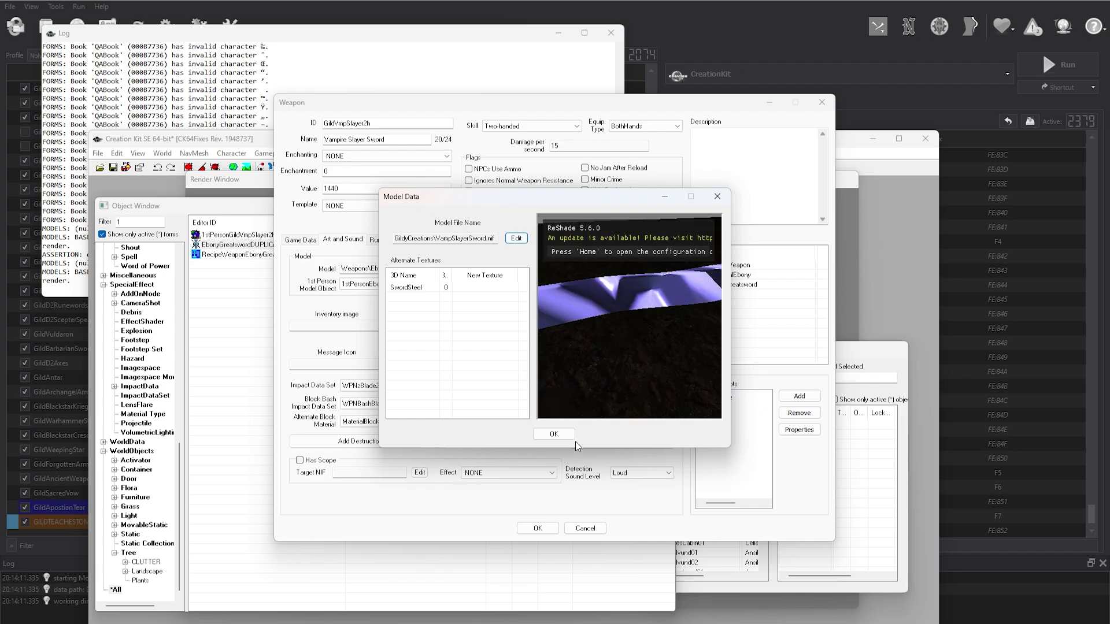
left_click(553, 433)
- Choose 1stPersonGildVmpSlayer2h as the first-person model and save the weapon as the same form
left_click(387, 284)
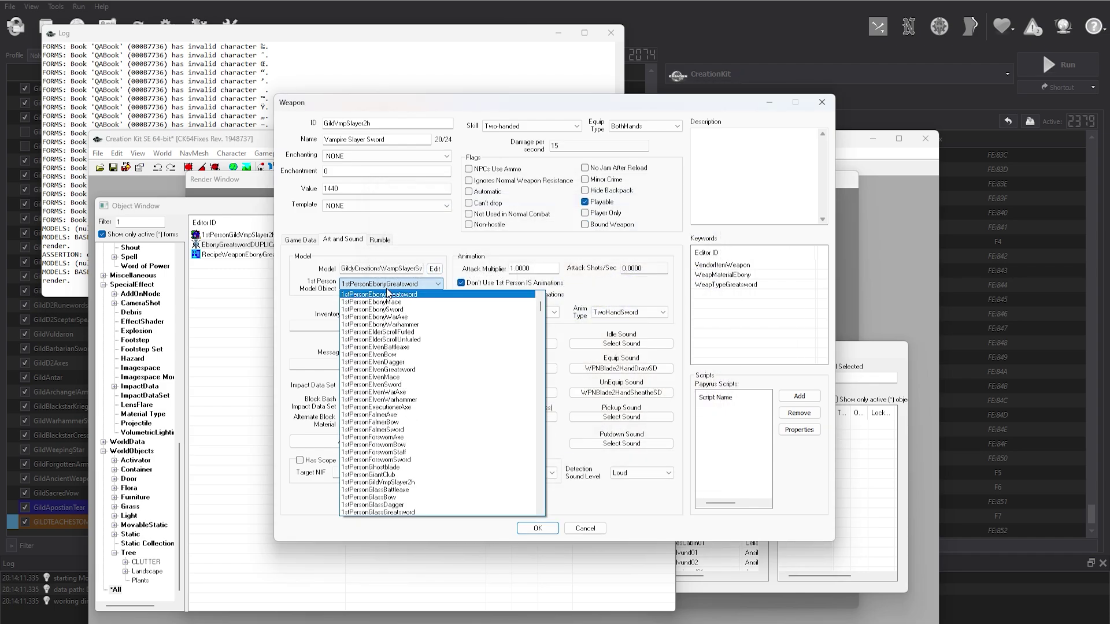
scroll(388, 290, "down", 12)
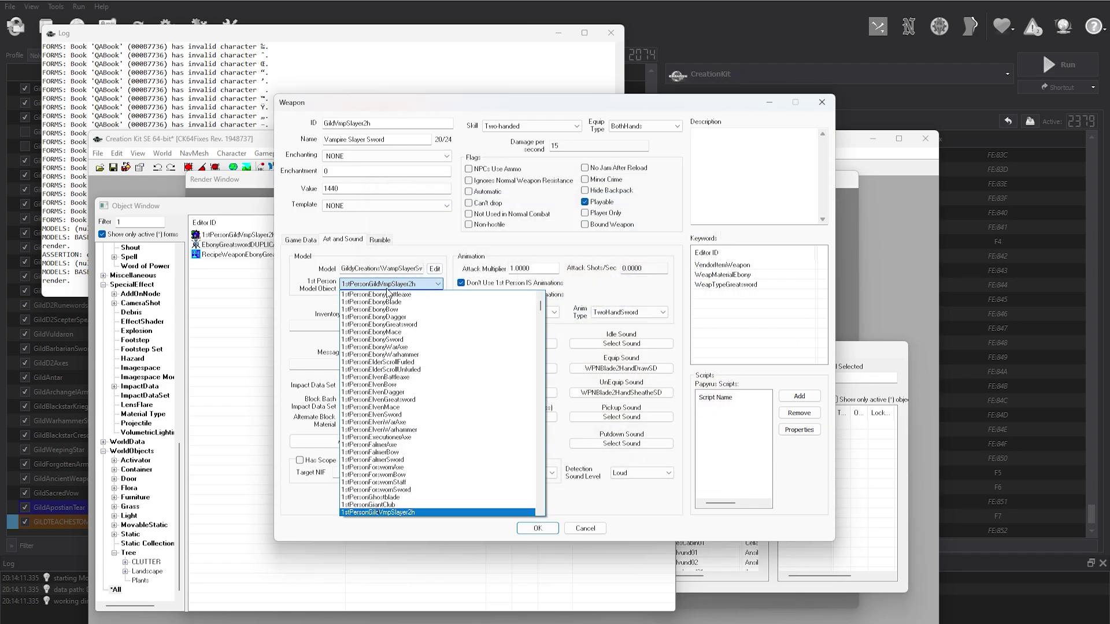
left_click(387, 294)
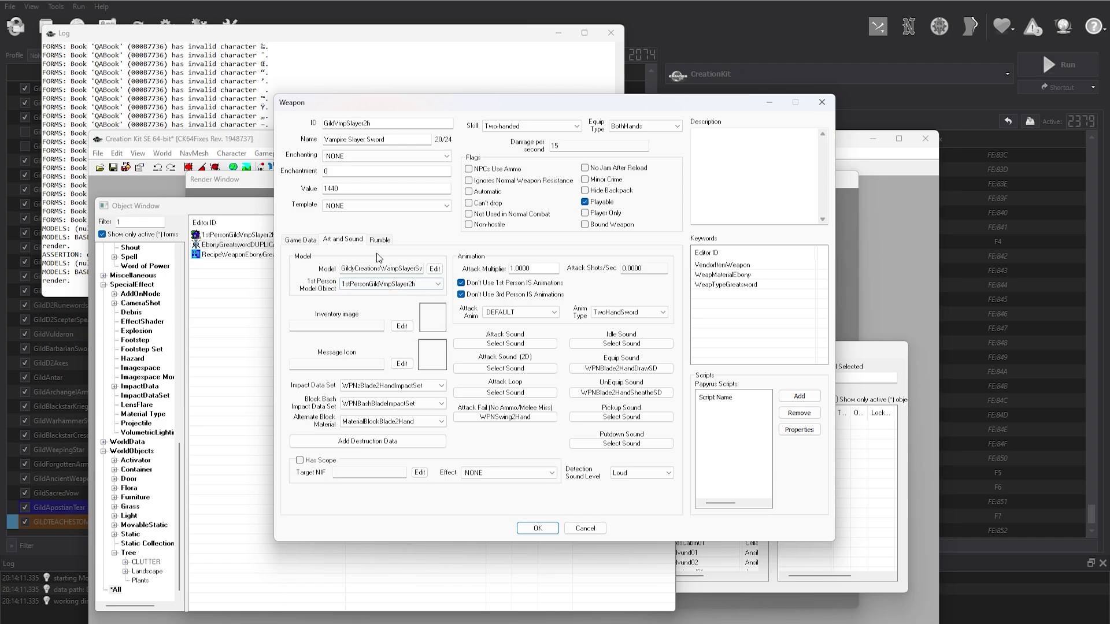
left_click(311, 239)
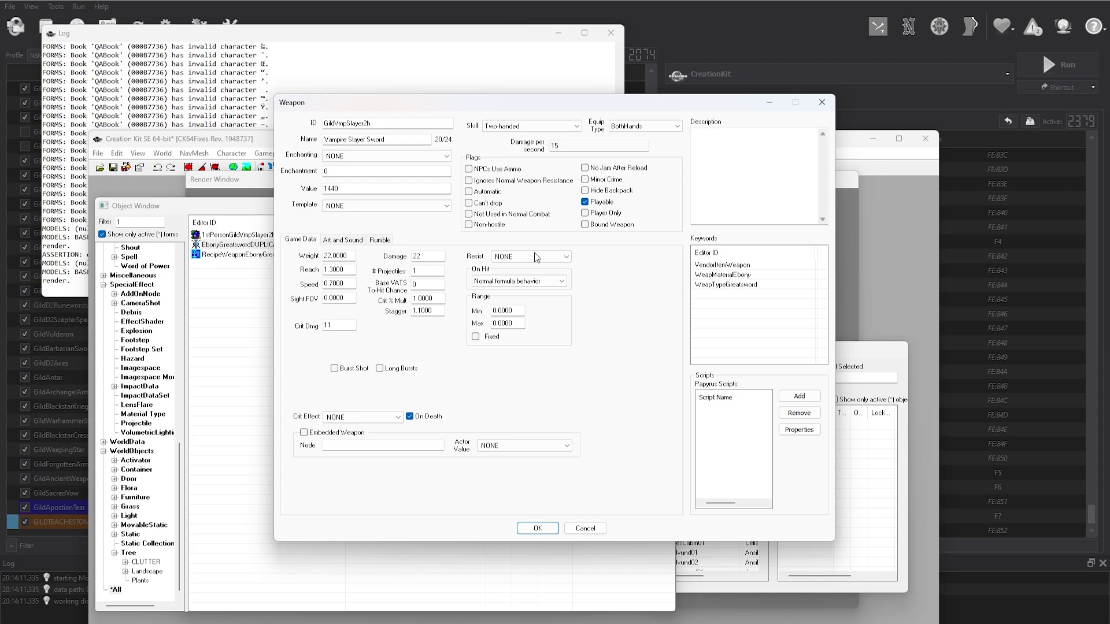
left_click(327, 241)
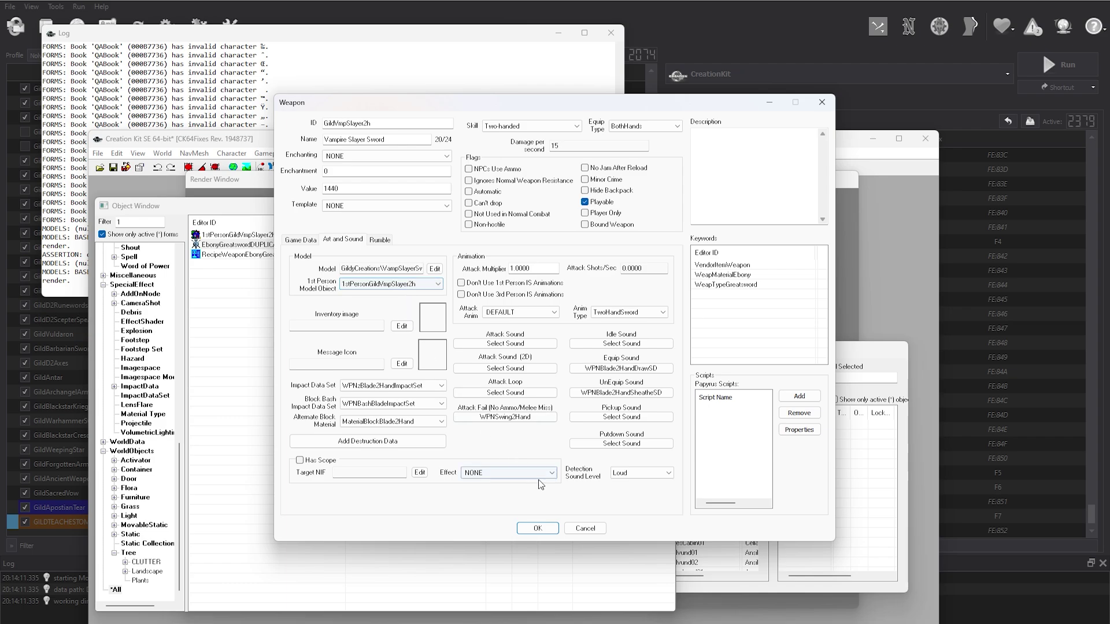
left_click(538, 529)
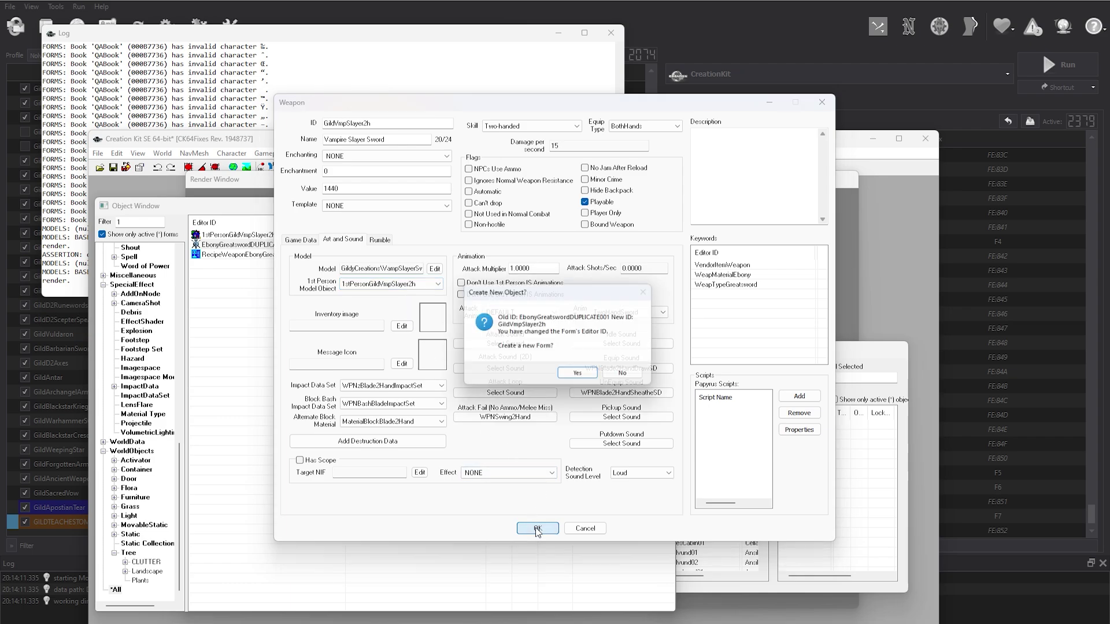
left_click(611, 377)
- Rename the recipe RecipeWeaponGildVmpSlayer2h, set Created Object to GildVmpSlayer2h, and save
left_click(596, 369)
double_click(287, 254)
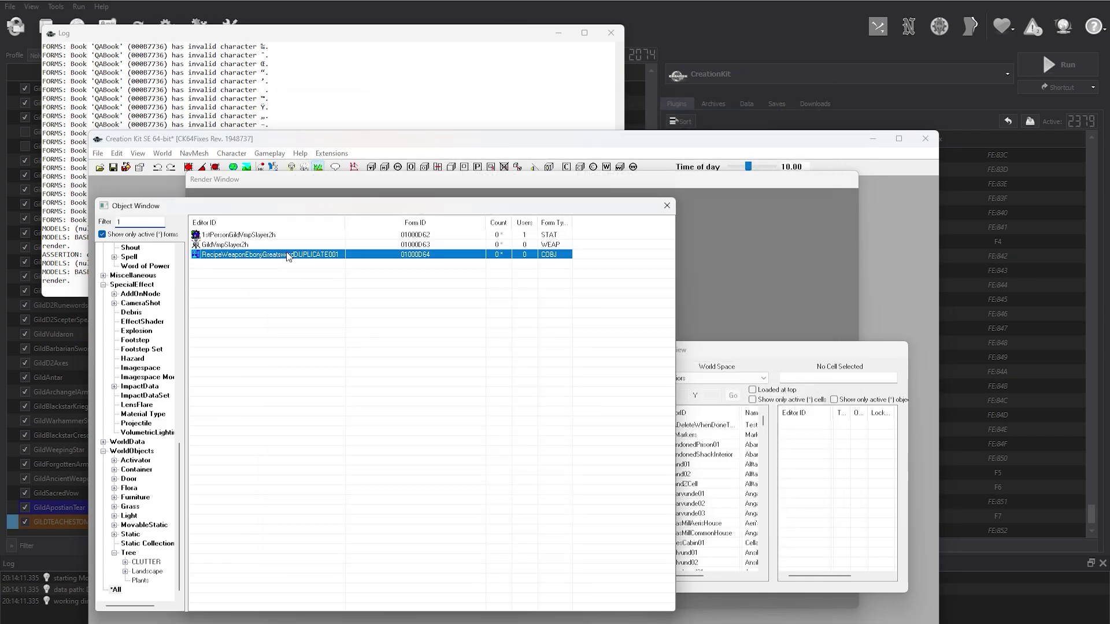
left_click_drag(523, 211, 423, 225)
type("GildVmpSlayer2h")
left_click(660, 199)
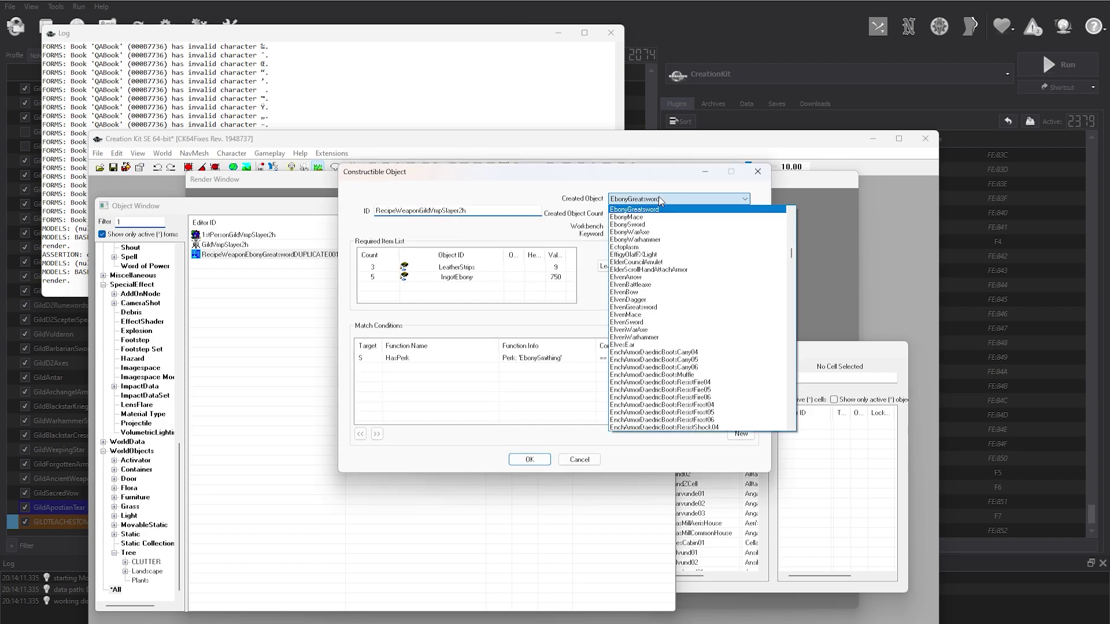
type("GildVmpSlayer2h")
key("Return")
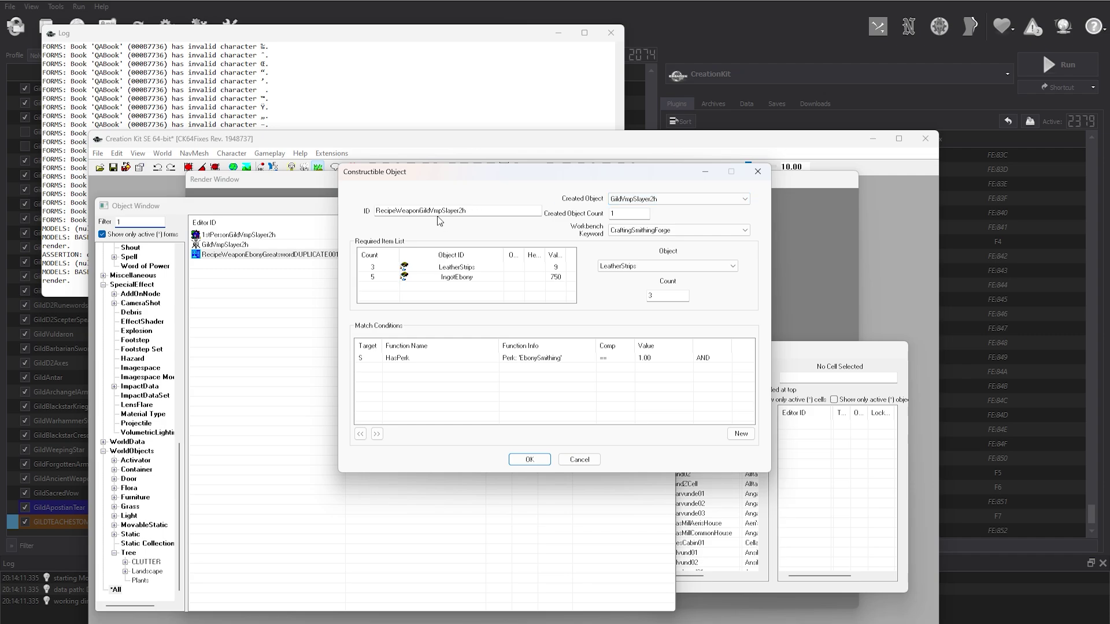
left_click(529, 459)
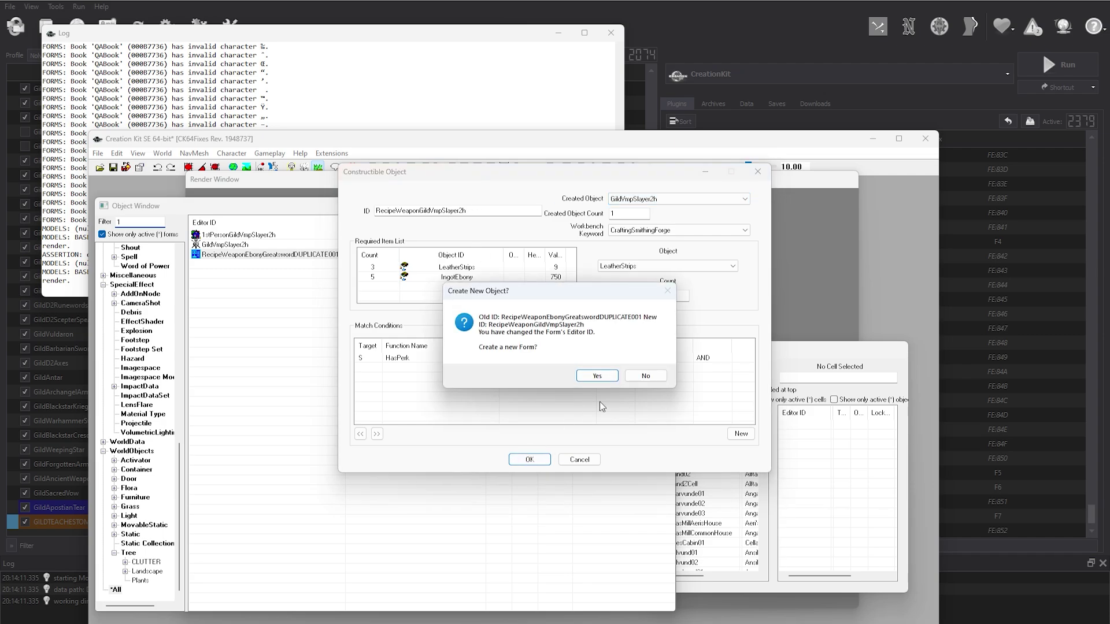
left_click(640, 376)
- Confirm the recipe rename, save the plugin as GildTeachesToMod.esp, and close Creation Kit
left_click(616, 367)
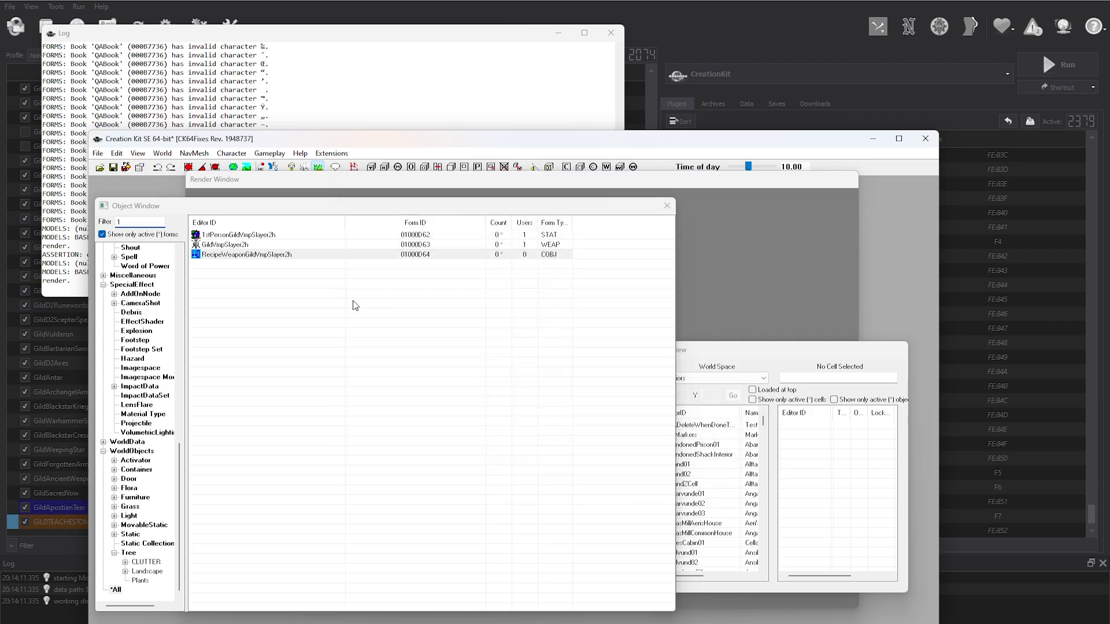
left_click(113, 169)
type("GildTeachesToMod")
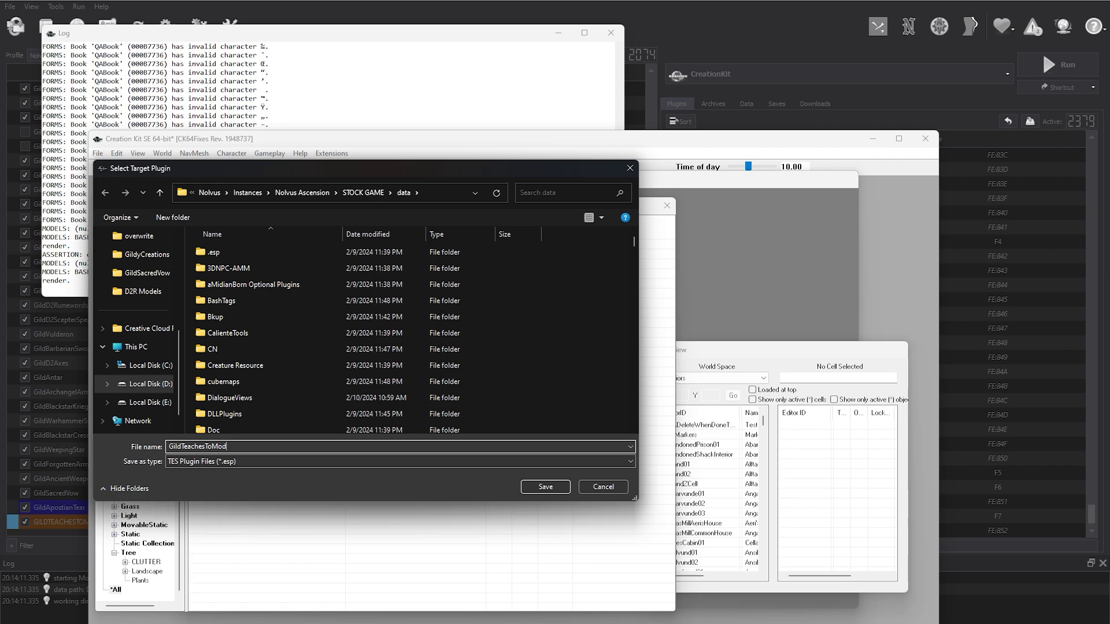
key("Return")
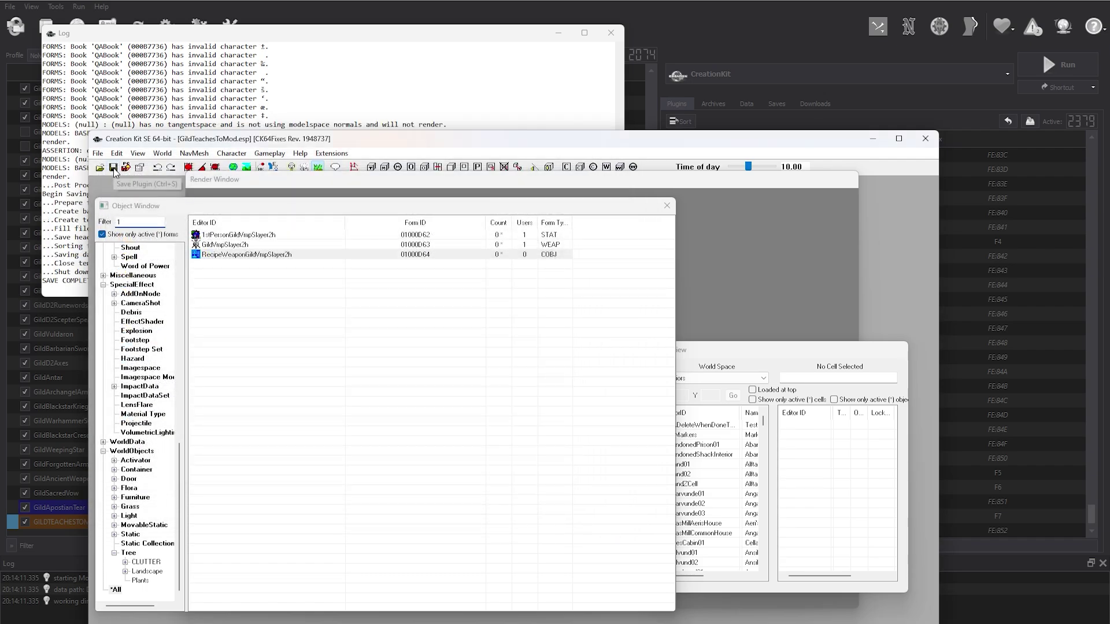
left_click(924, 139)
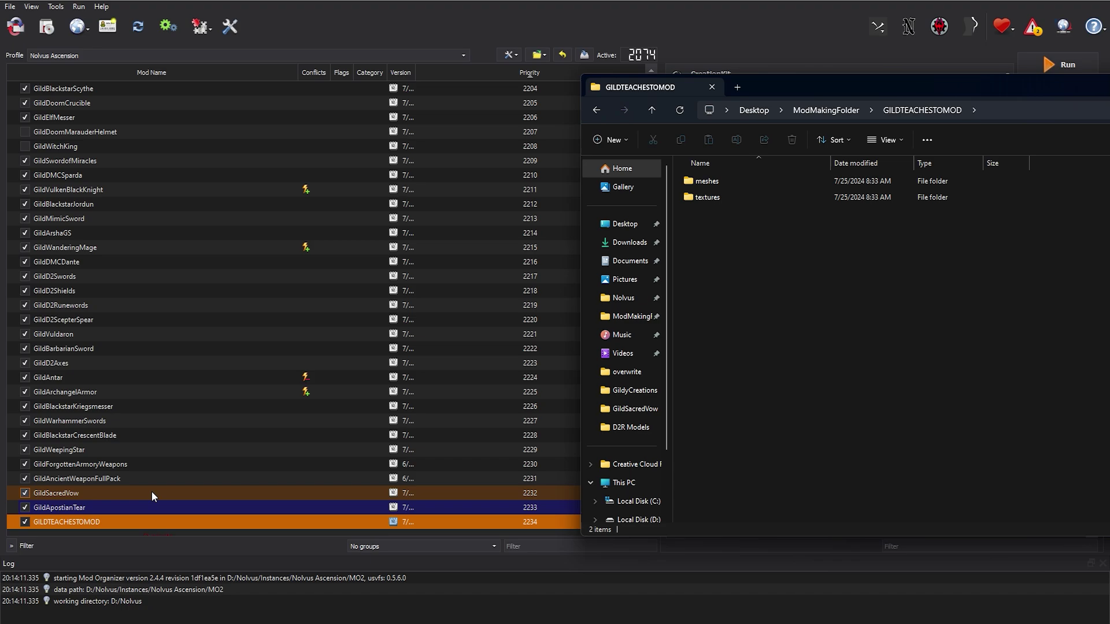
- Move GildTeachesToMod.esp from MO2's overwrite folder into the GILDTEACHESTOMOD folder
scroll(153, 509, "down", 1)
double_click(155, 518)
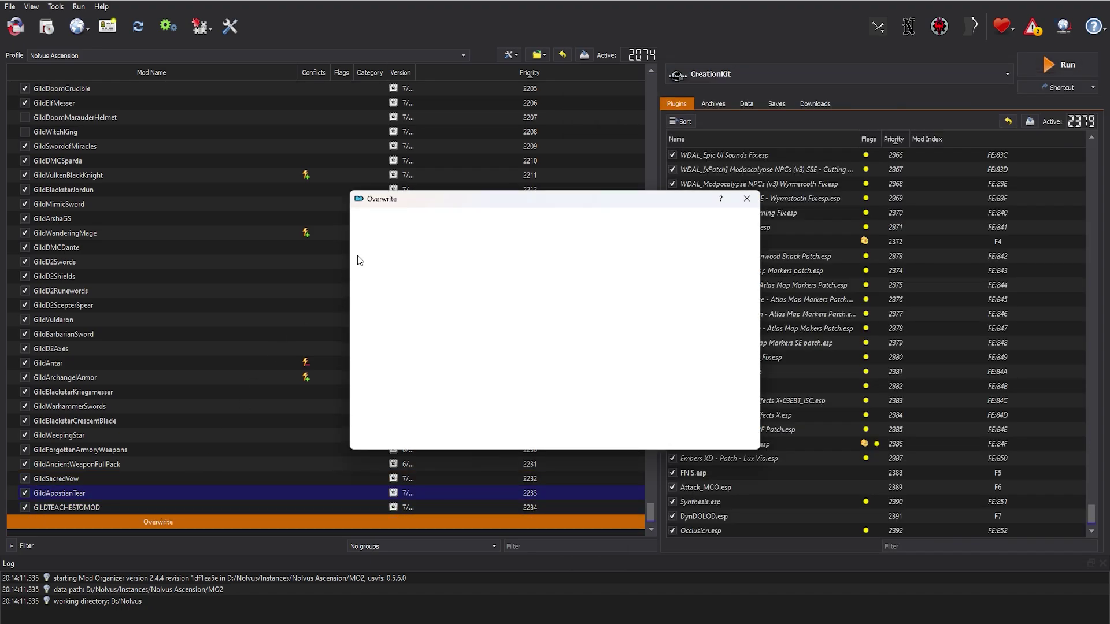
left_click(386, 221)
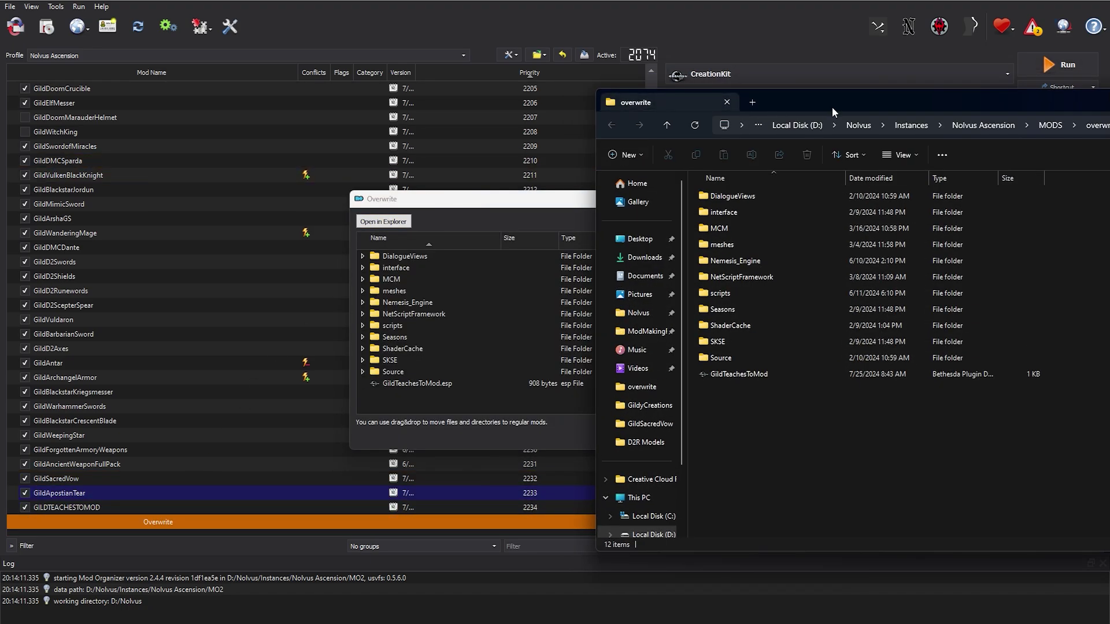
left_click_drag(831, 106, 258, 37)
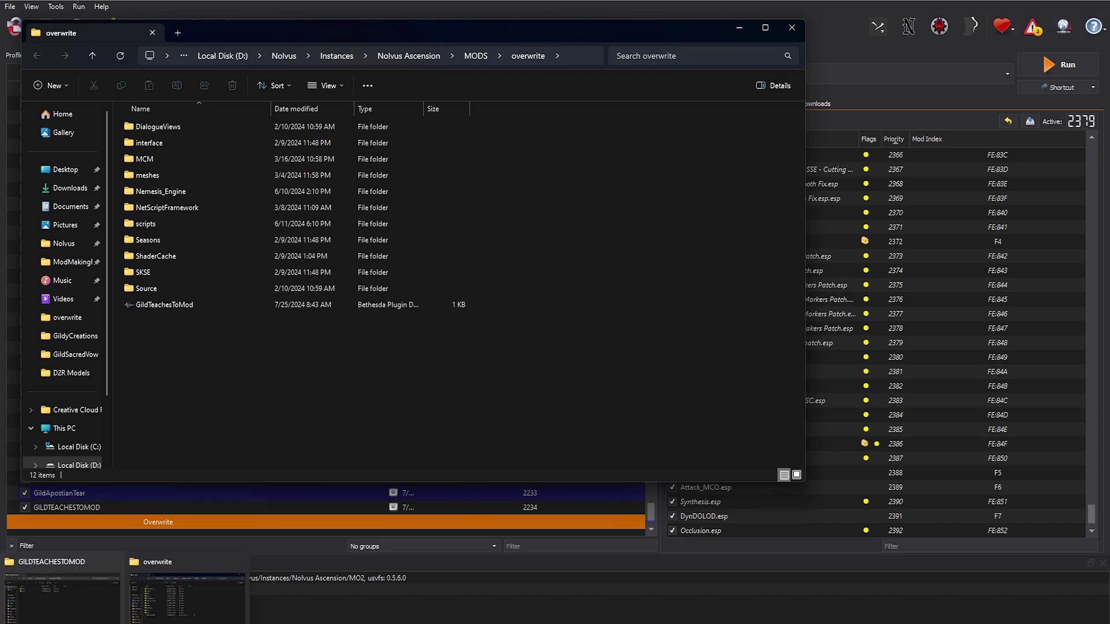
left_click(58, 596)
left_click_drag(145, 306, 921, 314)
left_click(897, 311)
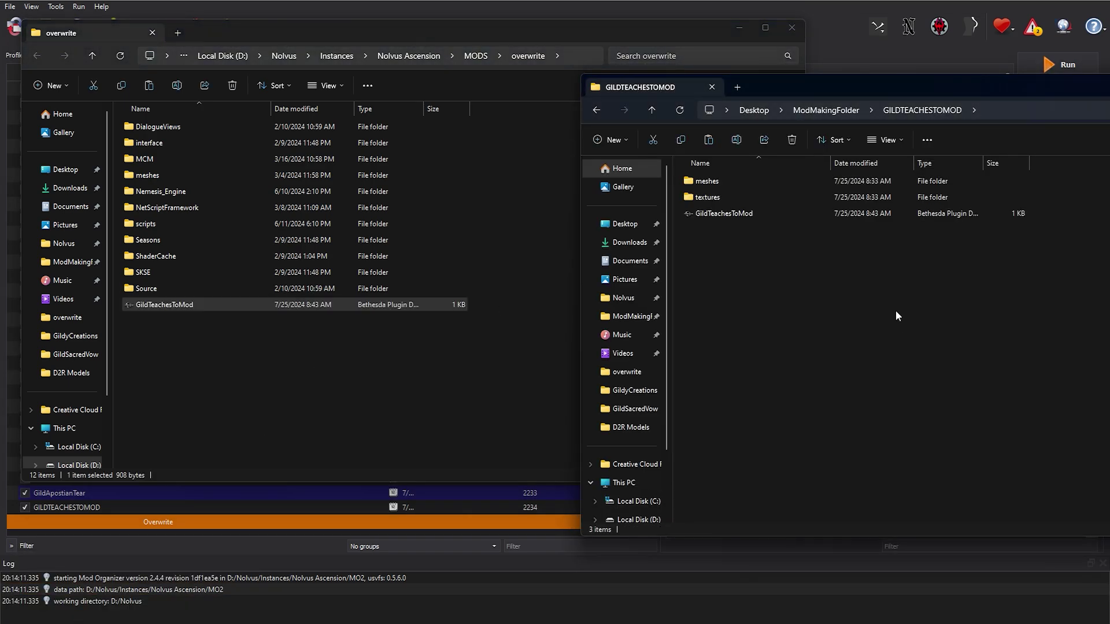
right_click(162, 306)
left_click(223, 530)
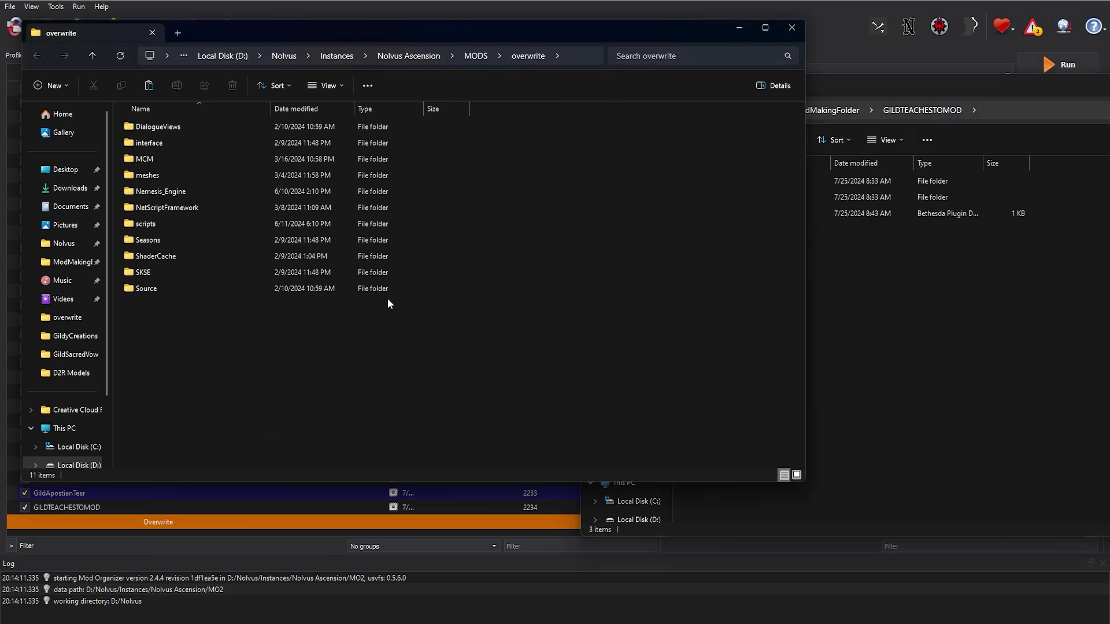
left_click(792, 32)
- Compress the GILDTEACHESTOMOD folder into a zipped archive
left_click_drag(815, 85, 580, 111)
key("alt+Up")
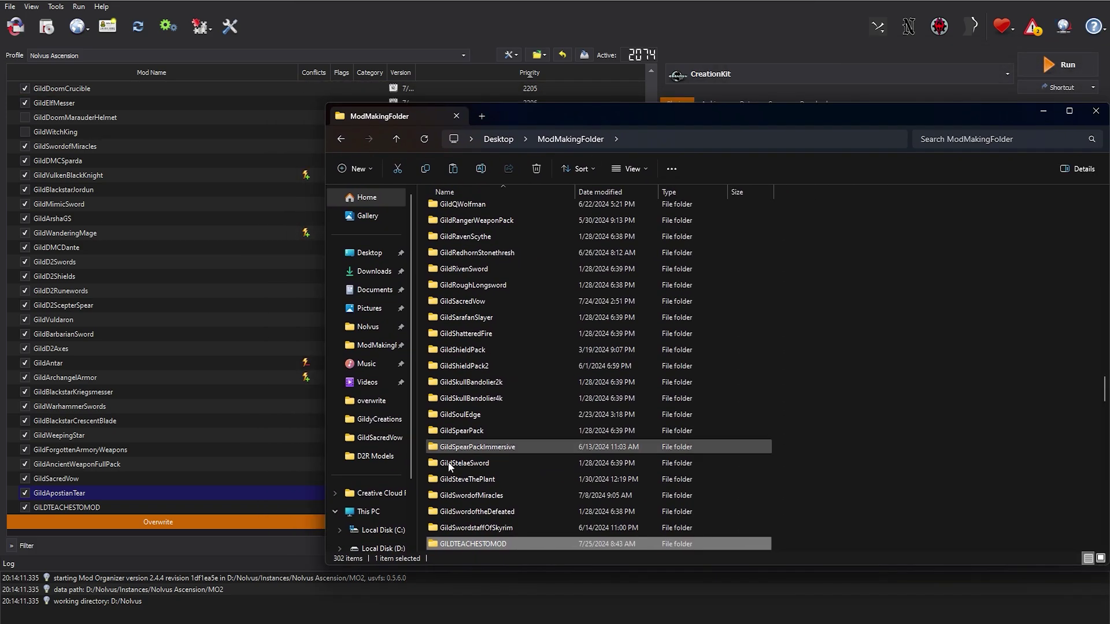
right_click(461, 542)
mouse_move(512, 429)
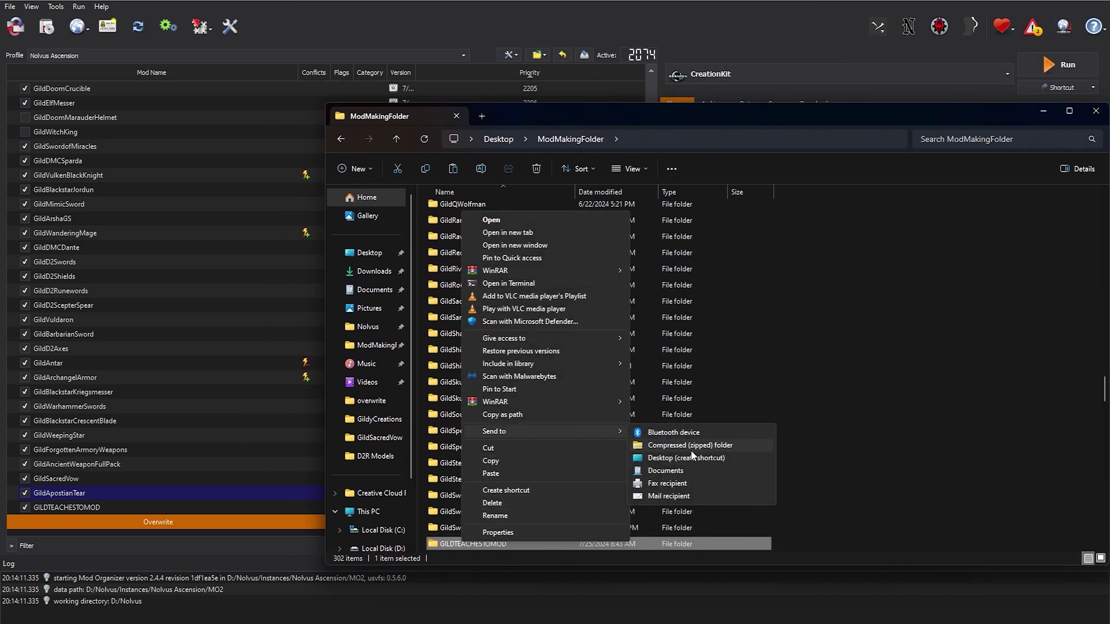
left_click(695, 450)
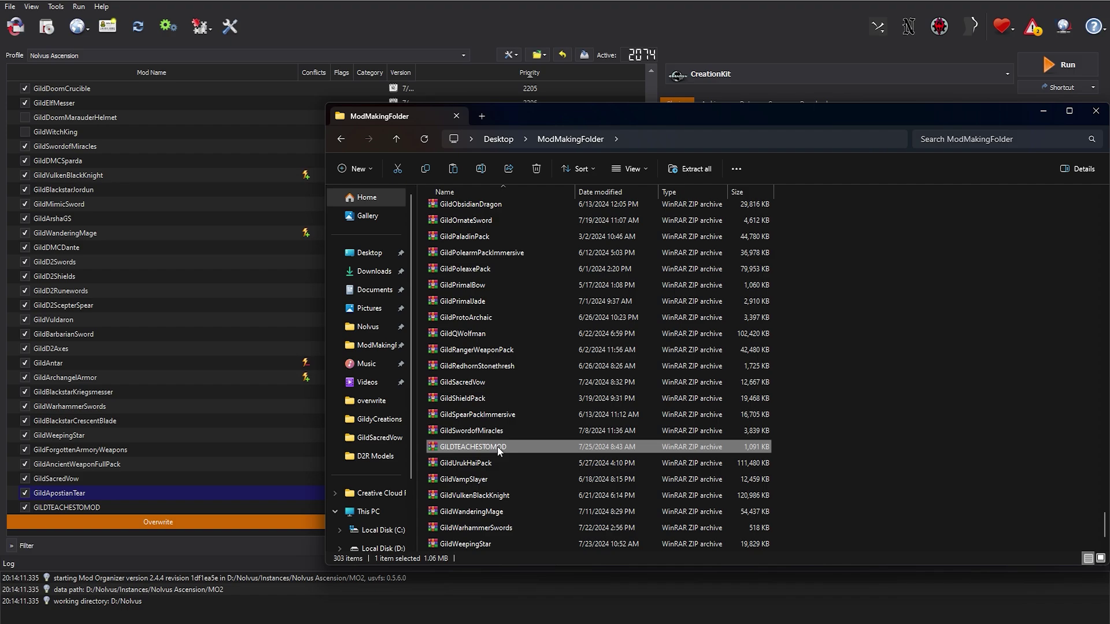
- Close the Overwrite window and install the GILDTEACHESTOMOD zip, replacing the existing mod
double_click(99, 518)
right_click(82, 508)
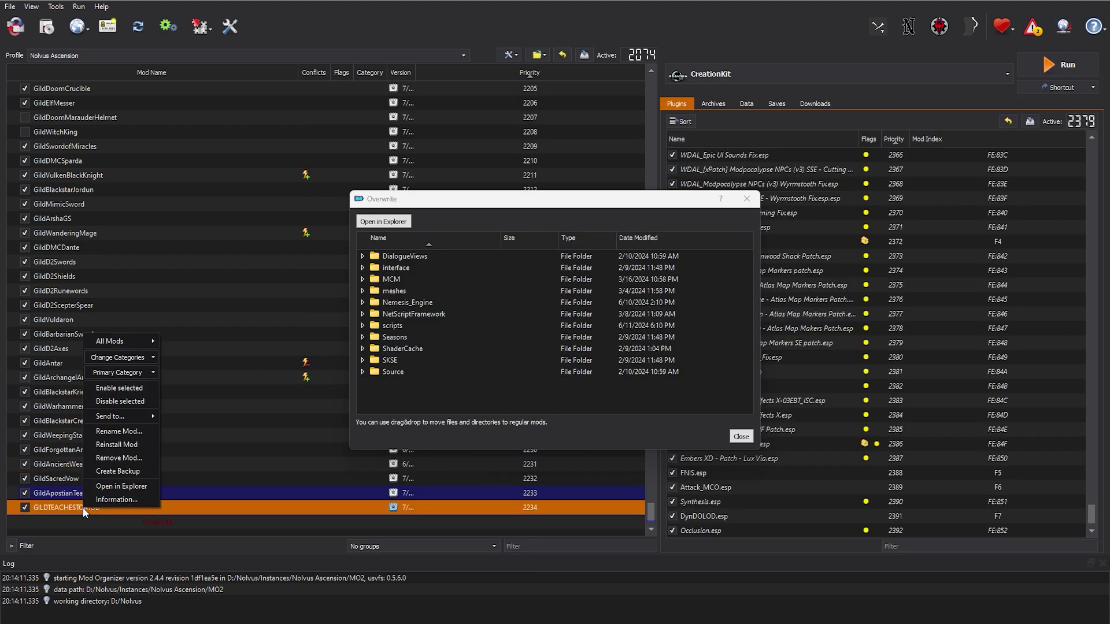
left_click(735, 201)
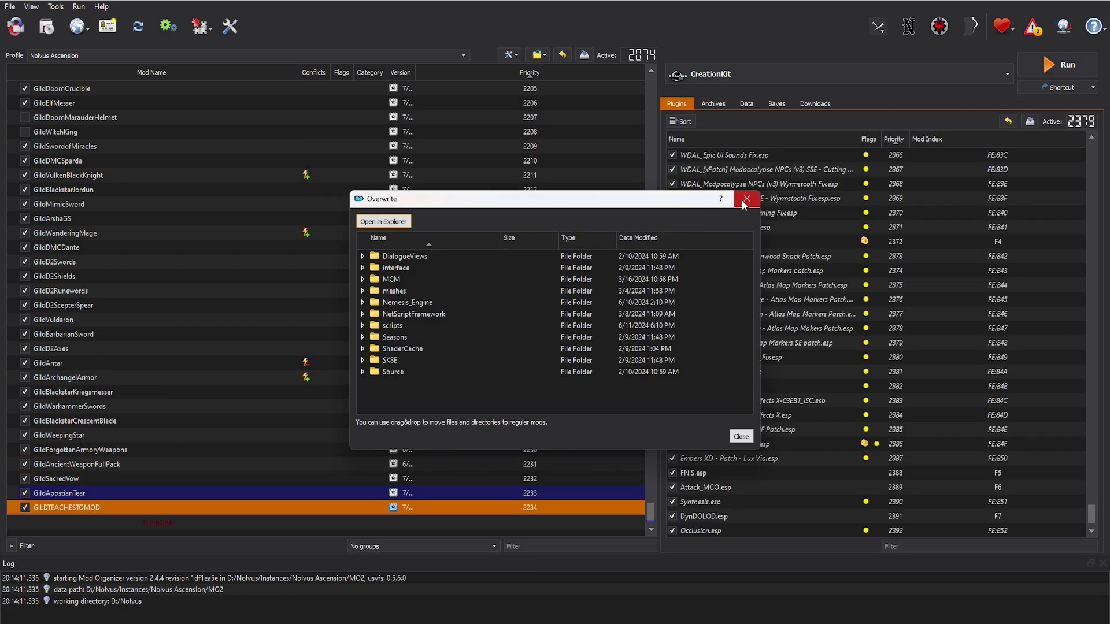
left_click(746, 198)
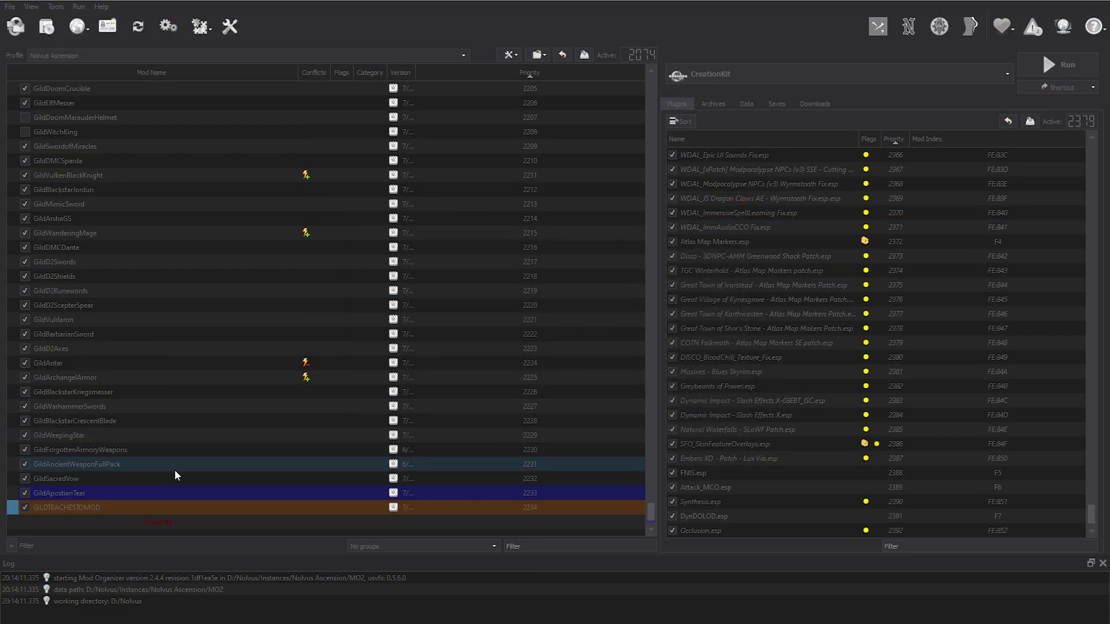
right_click(95, 505)
left_click(133, 445)
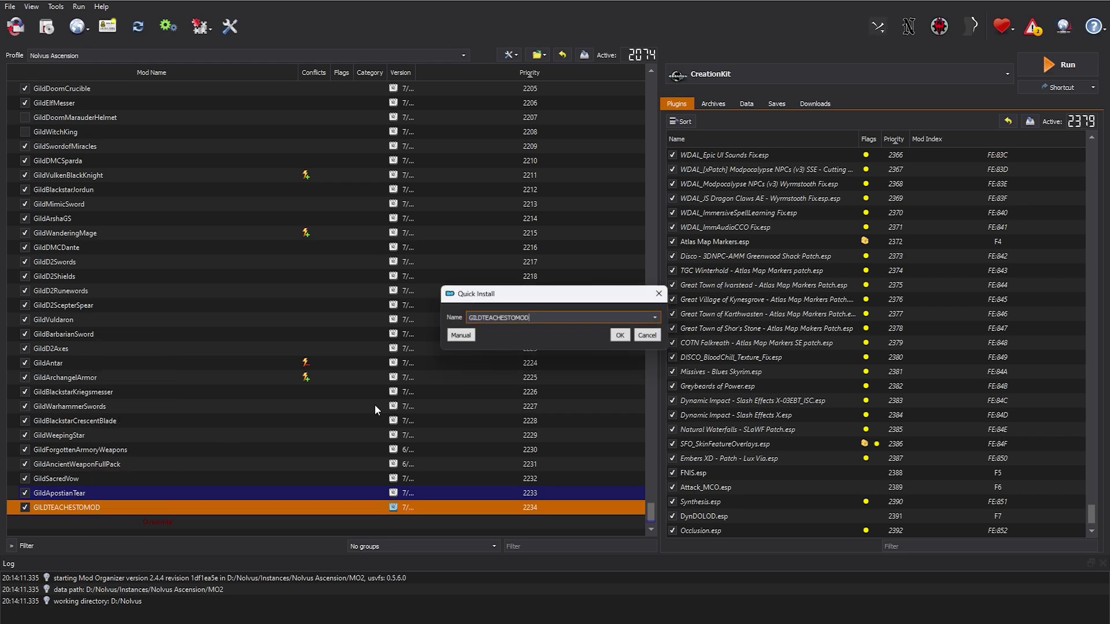
left_click(619, 336)
left_click(563, 361)
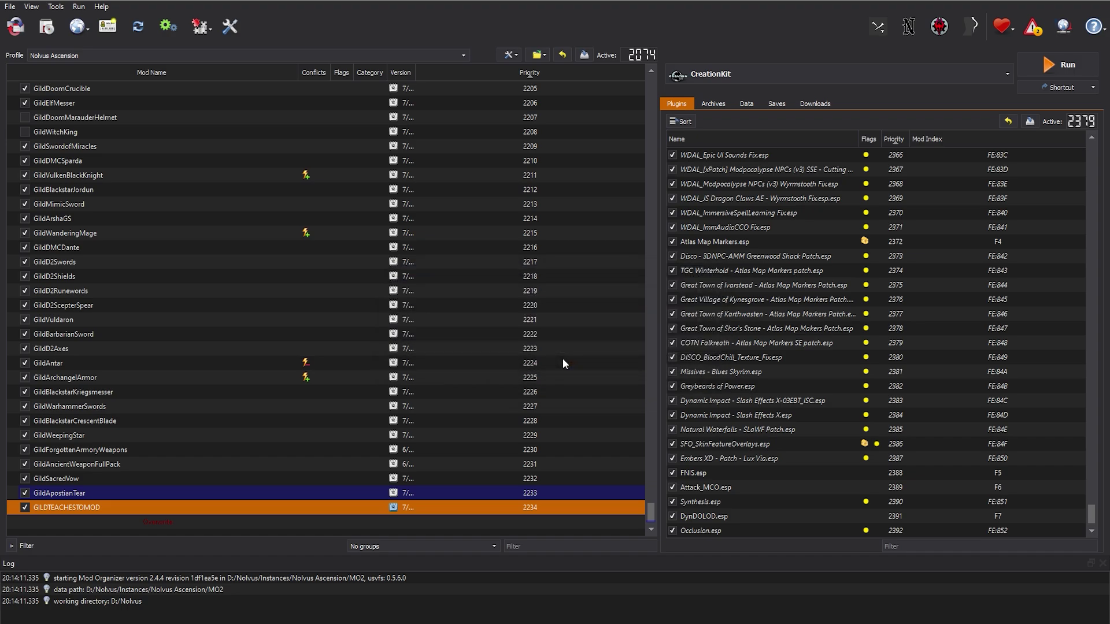
- Place GildTeachesToMod.esp right after GildApostianTear.esp and enable it
left_click(785, 392)
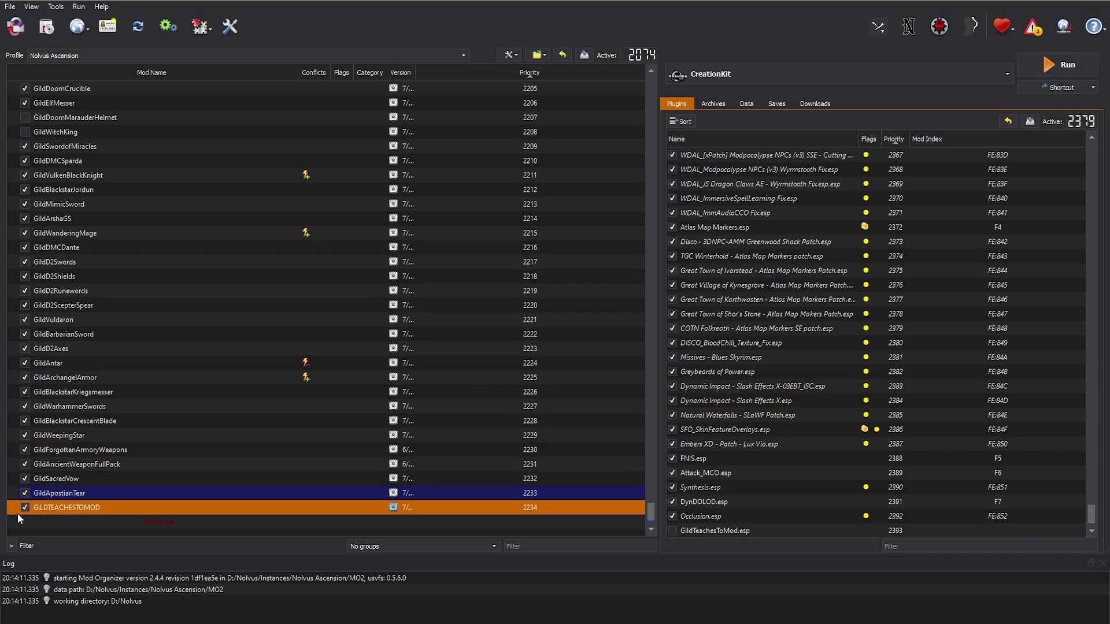
left_click_drag(684, 530, 752, 327)
left_click(672, 328)
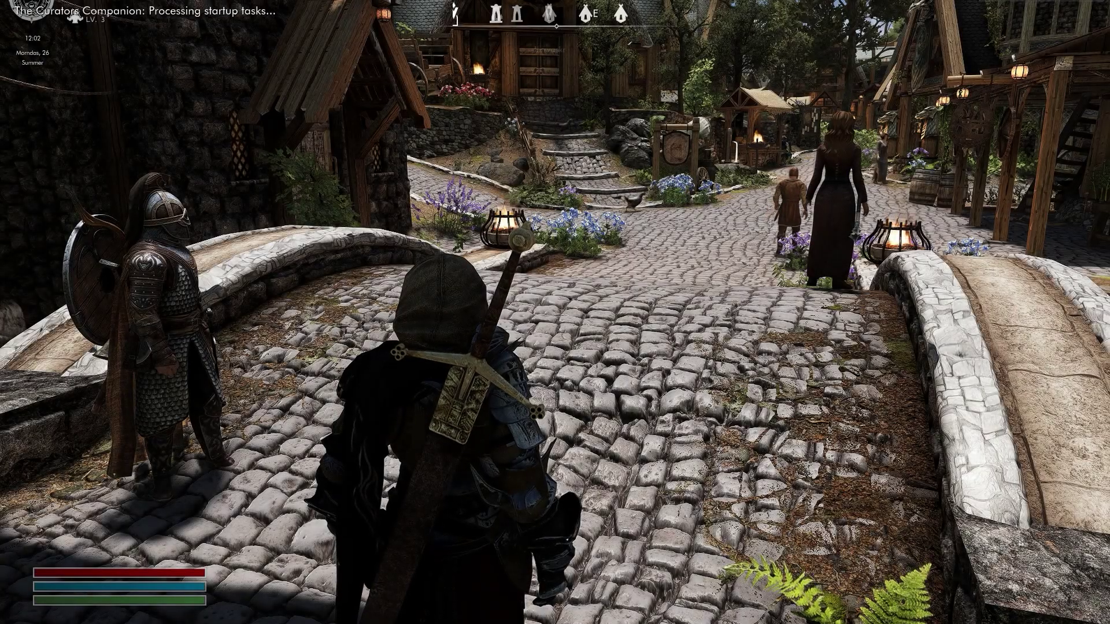
- Walk across the bridge, then search the inventory's AddItemMenu for 'teache'
key("w")
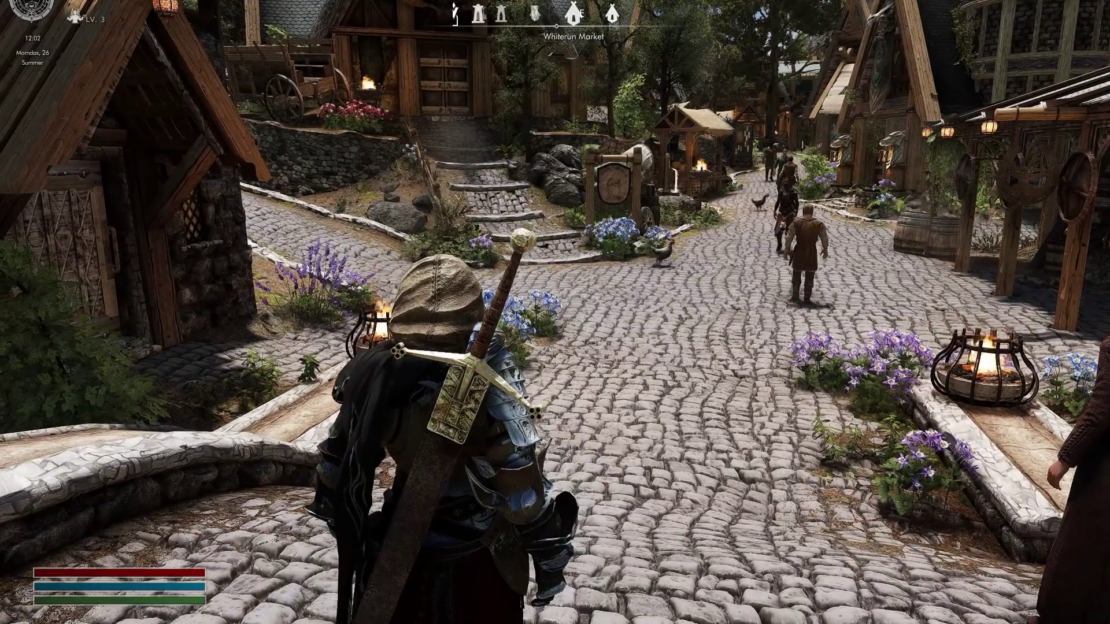
key("Tab")
left_click(684, 354)
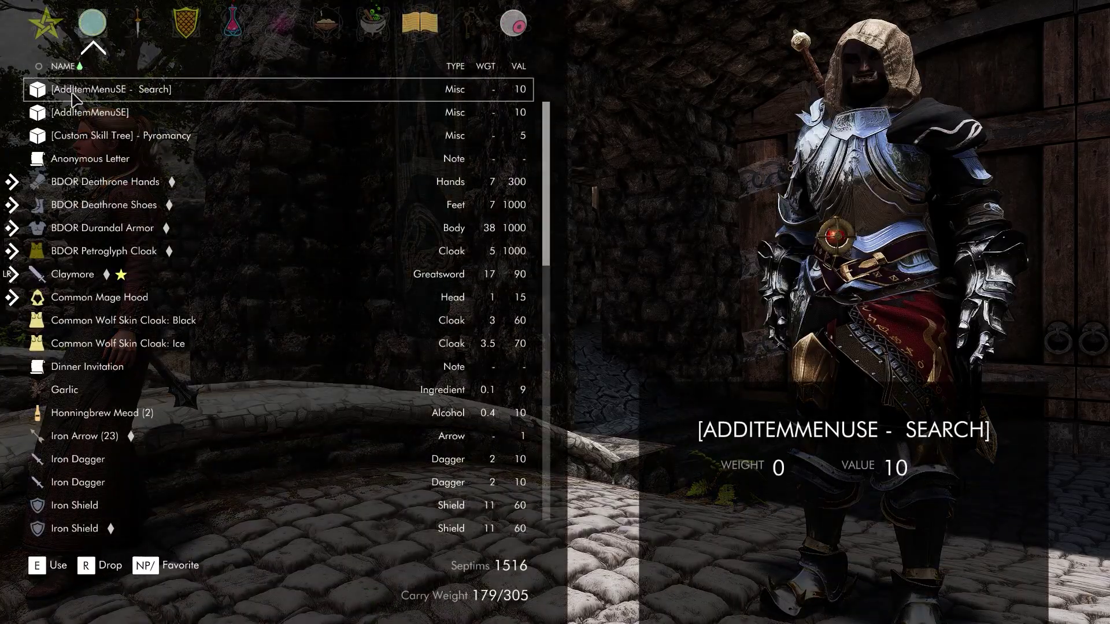
left_click(75, 98)
type("teache")
key("Return")
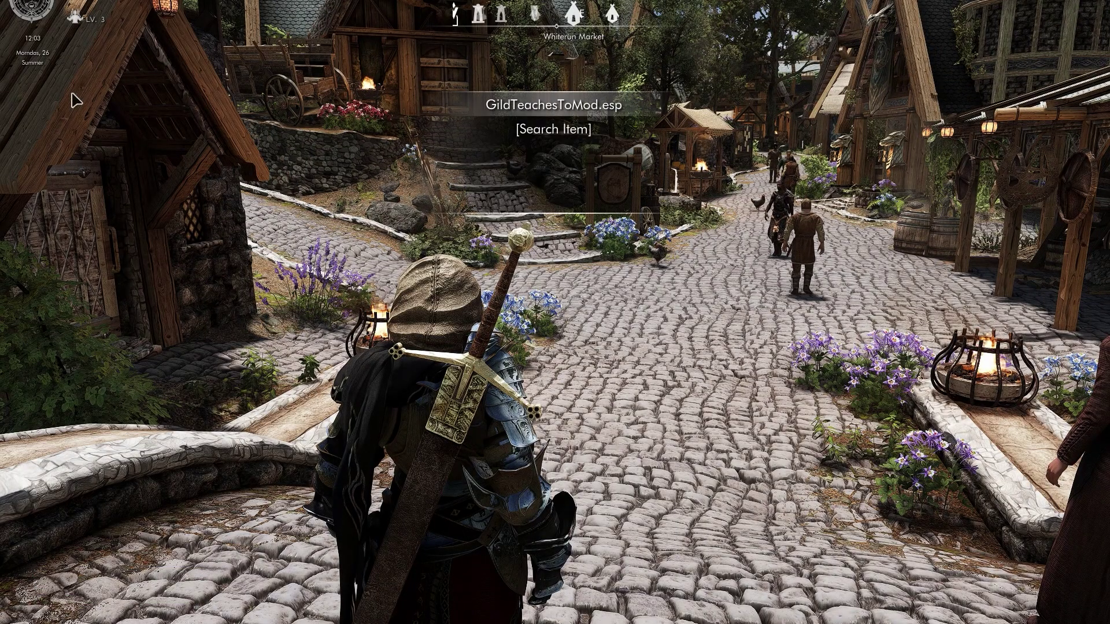
- Take the sword from the GildTeachesToMod.esp container and equip it from Weapons
key("e")
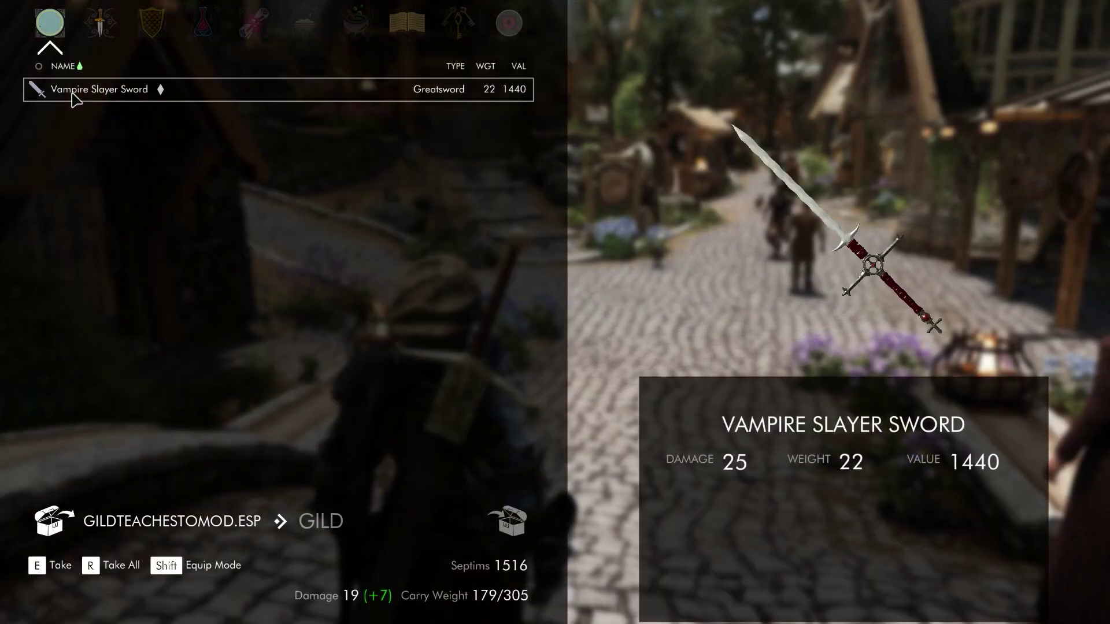
key("Tab")
key("Tab")
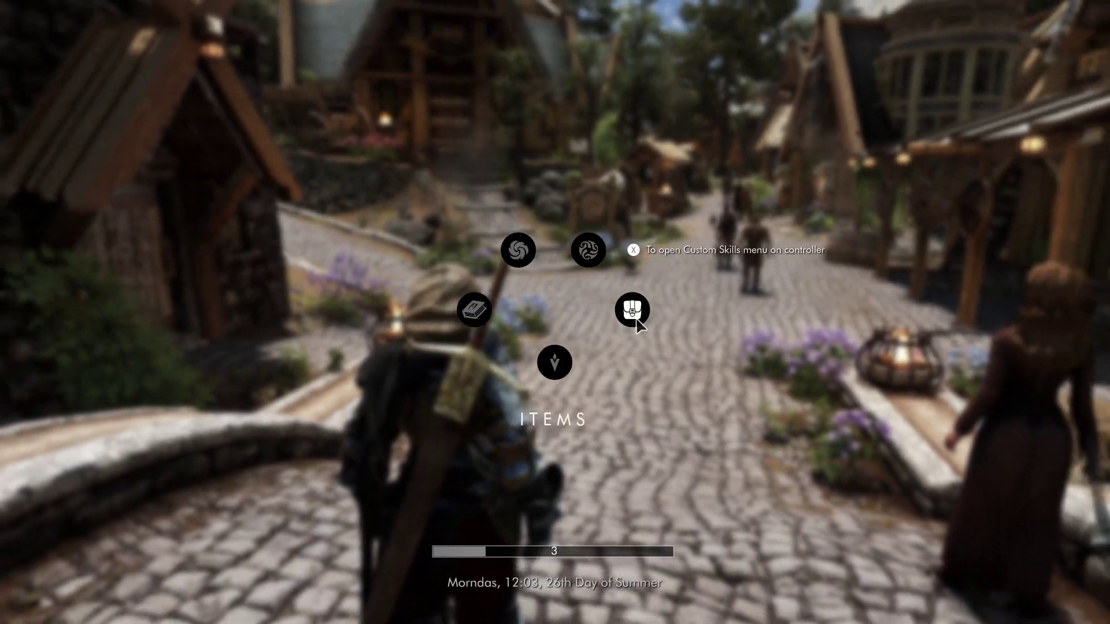
left_click(551, 359)
key("d")
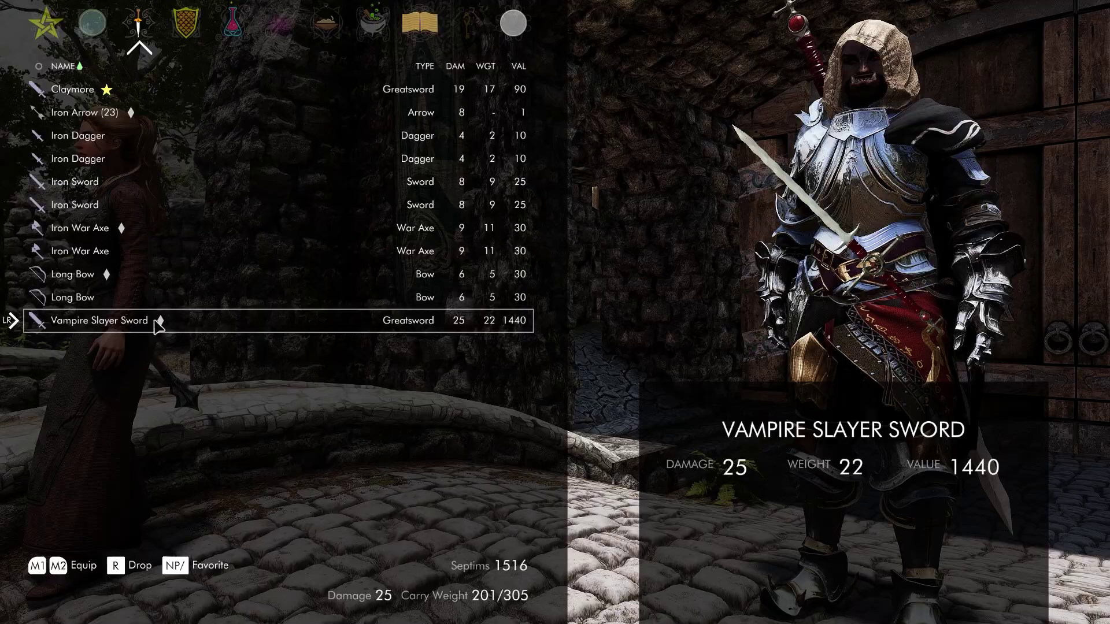
key("Tab")
- Draw the Vampire Slayer Sword and walk the character up the Whiterun street
key("r")
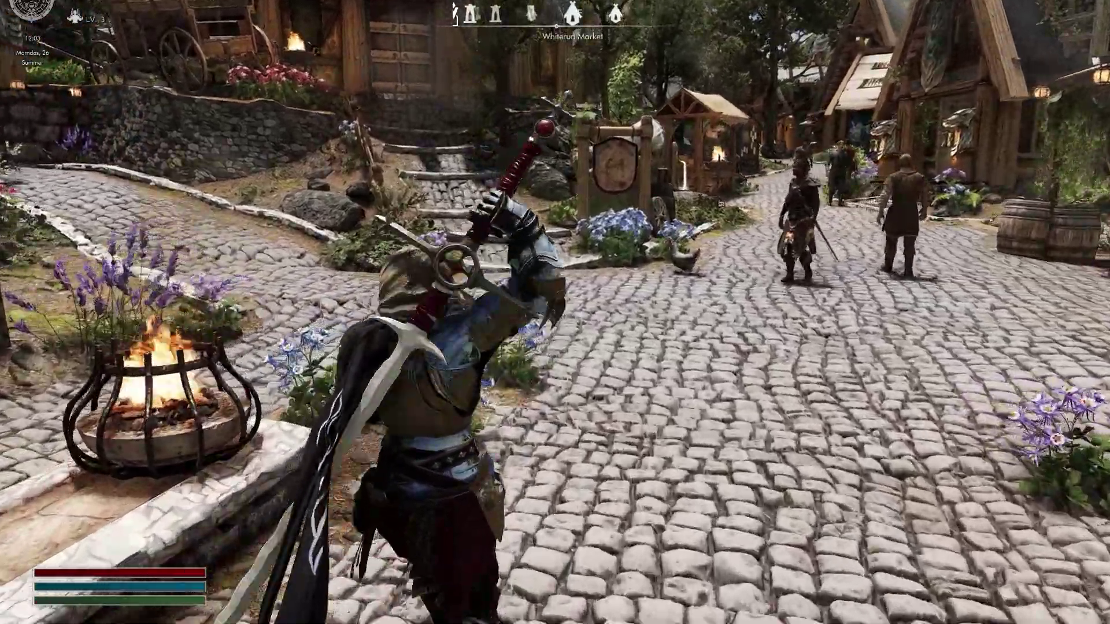
key("grave")
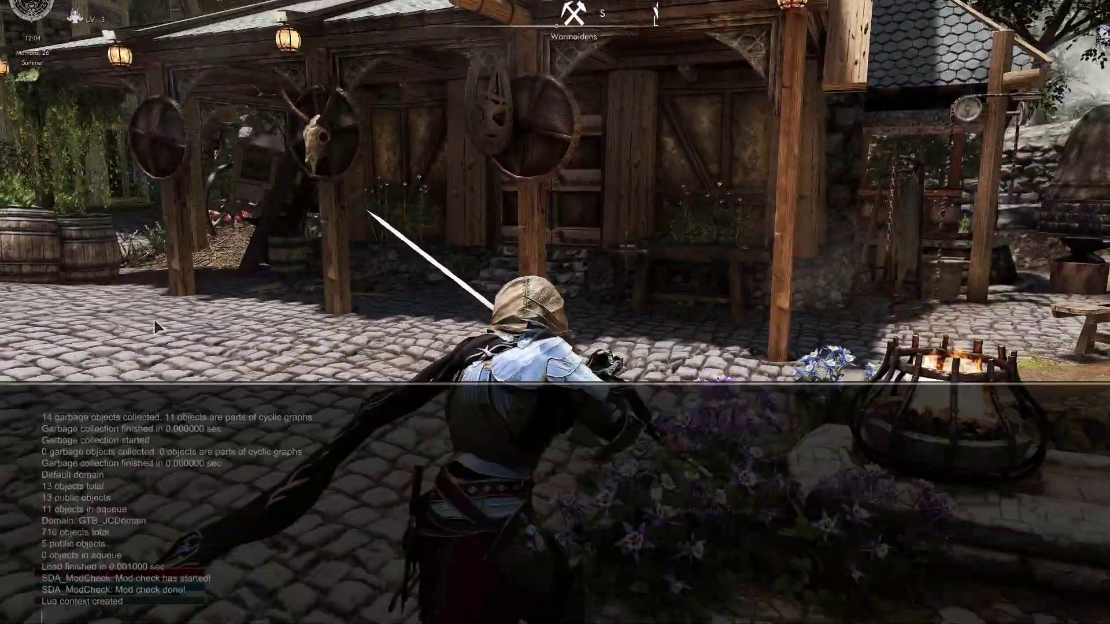
key("grave")
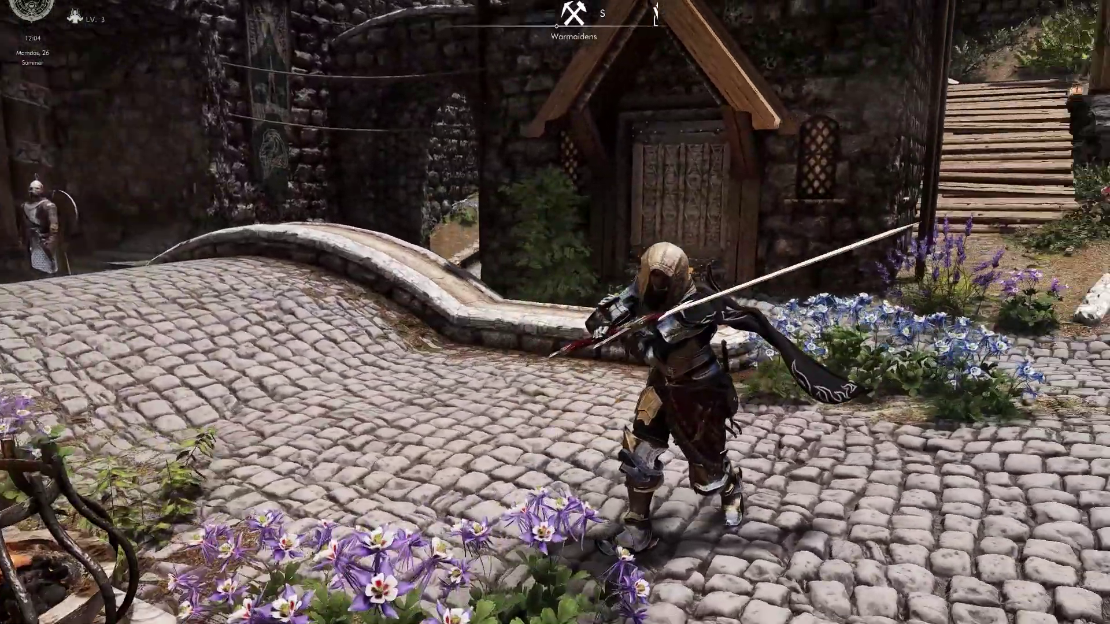
key("grave")
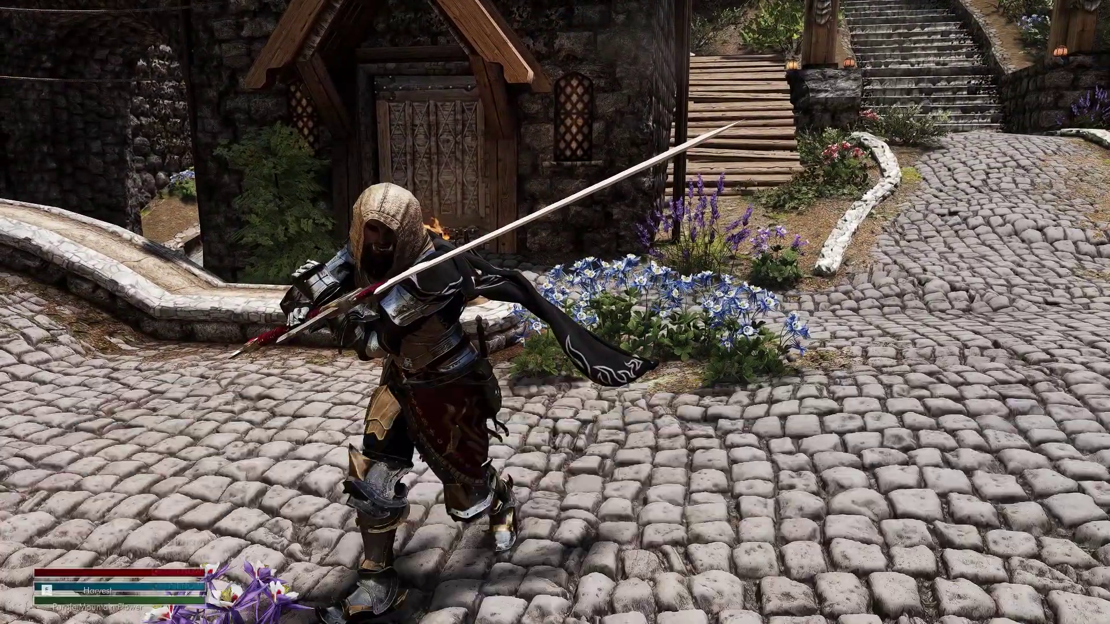
key("w")
- Turn on free camera with tfc 1 and fly it close to the swordsman
key("grave")
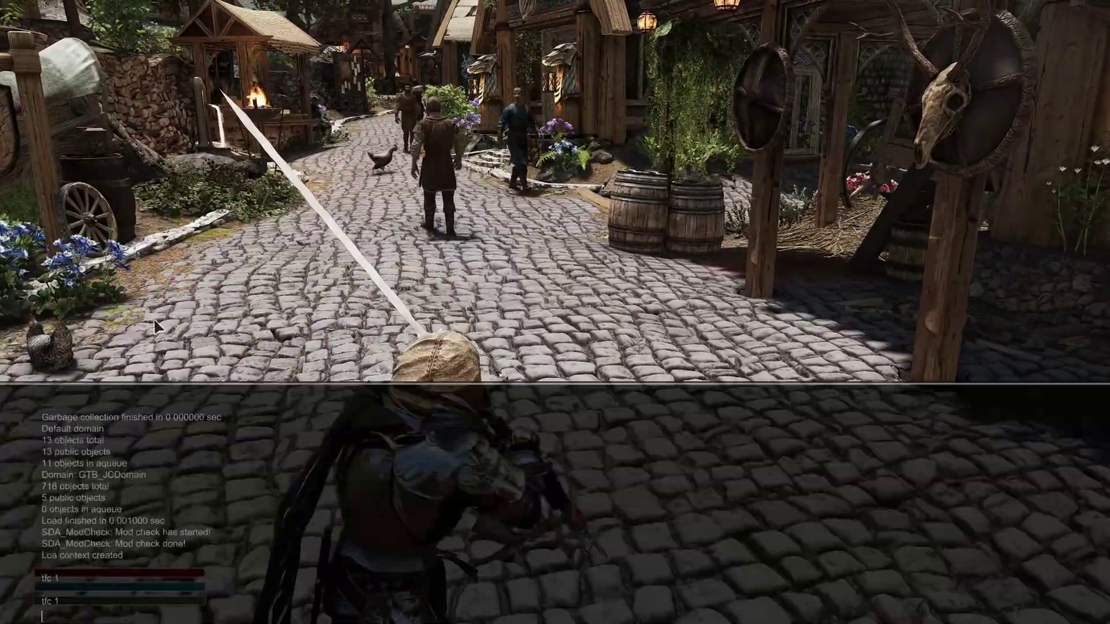
key("Return")
key("grave")
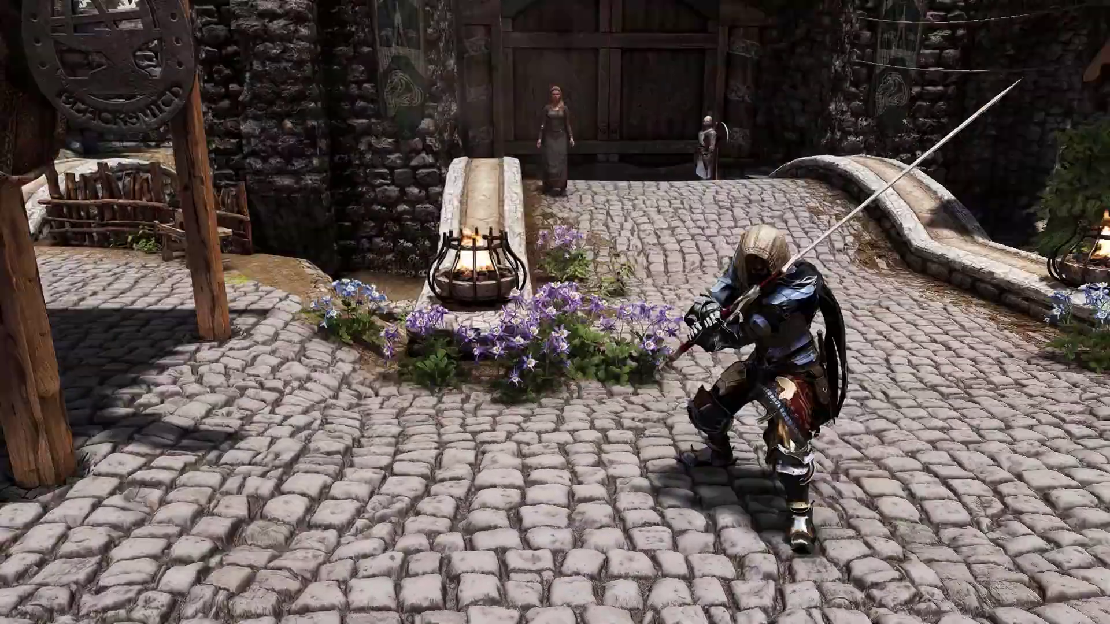
key("w")
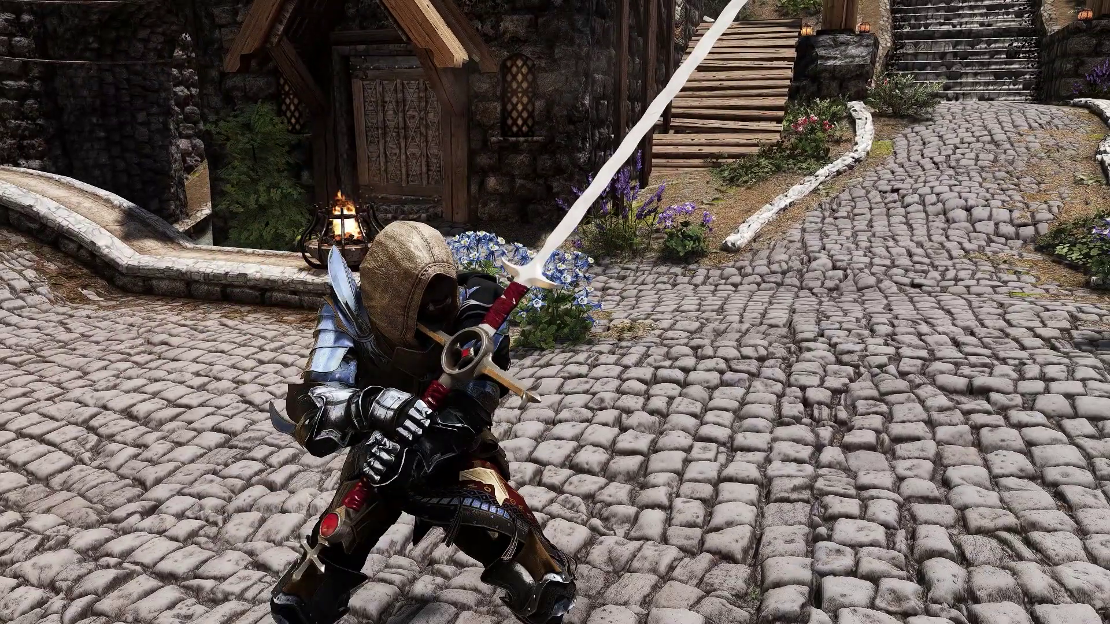